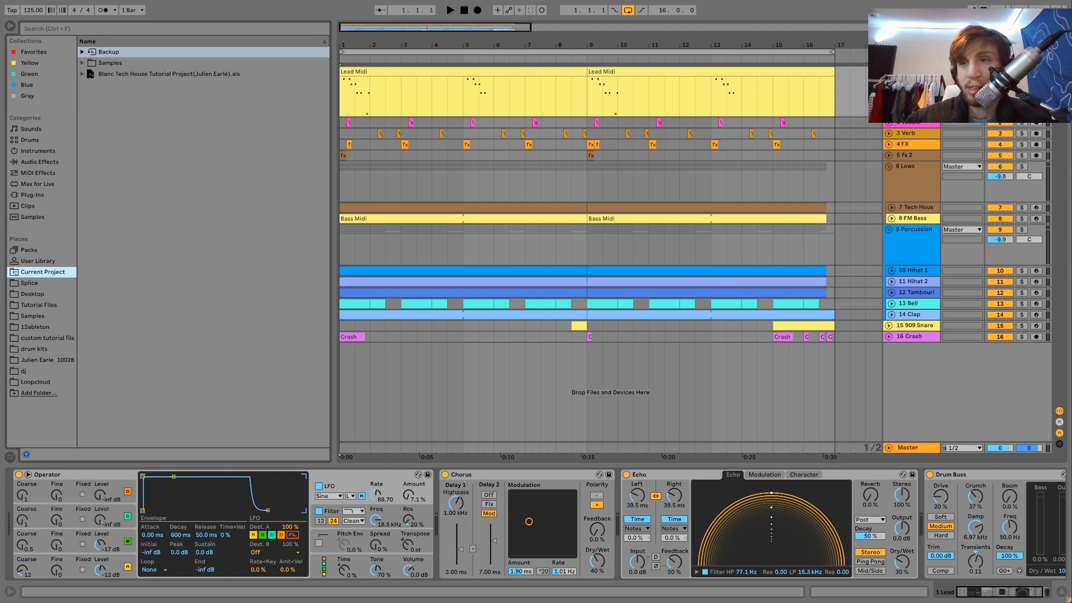
Play the lead from bar 1 and again from bar 5, and open the first Lead Midi clip's notes in an enlarged view
{"action": "key", "text": "space"}
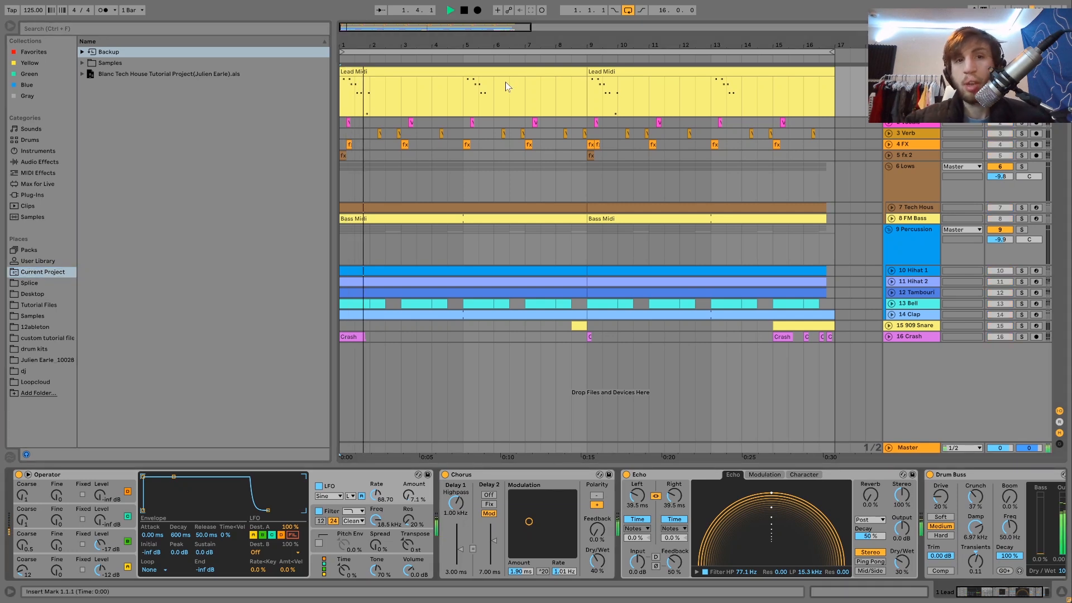
{"action": "left_click", "coordinate": [464, 89]}
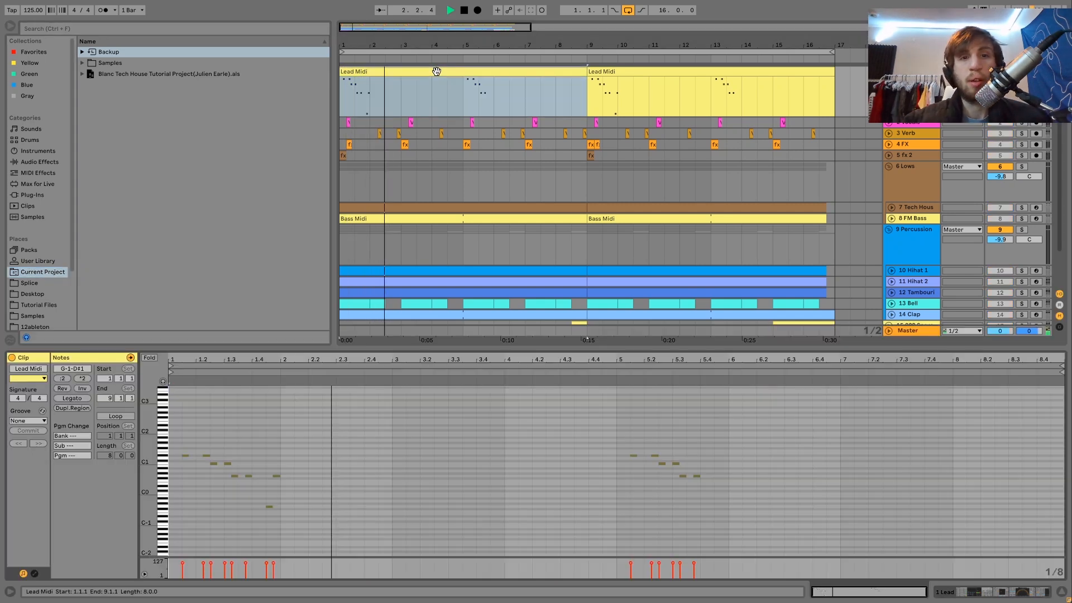
{"action": "left_click", "coordinate": [464, 94]}
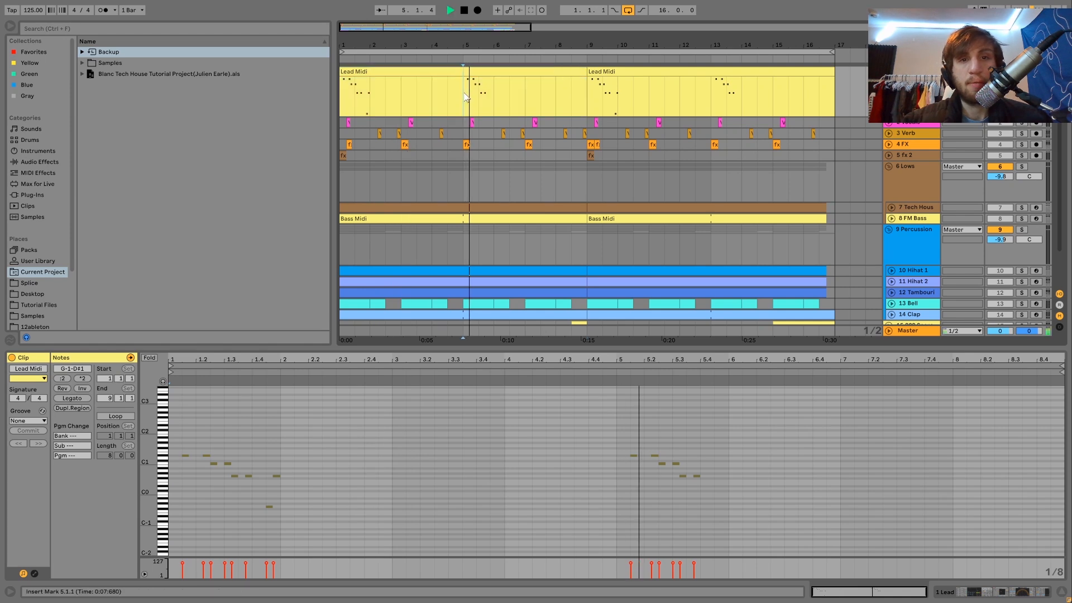
{"action": "key", "text": "space"}
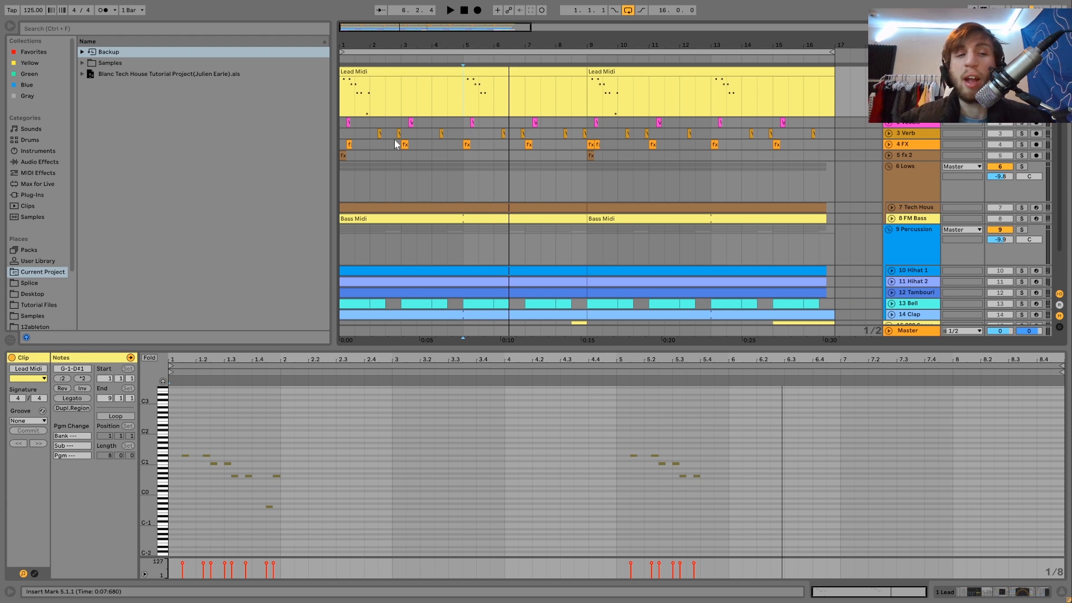
{"action": "mouse_move", "coordinate": [142, 446]}
{"action": "left_mouse_down"}
{"action": "mouse_move", "coordinate": [150, 453]}
{"action": "mouse_move", "coordinate": [142, 446]}
{"action": "left_mouse_up"}
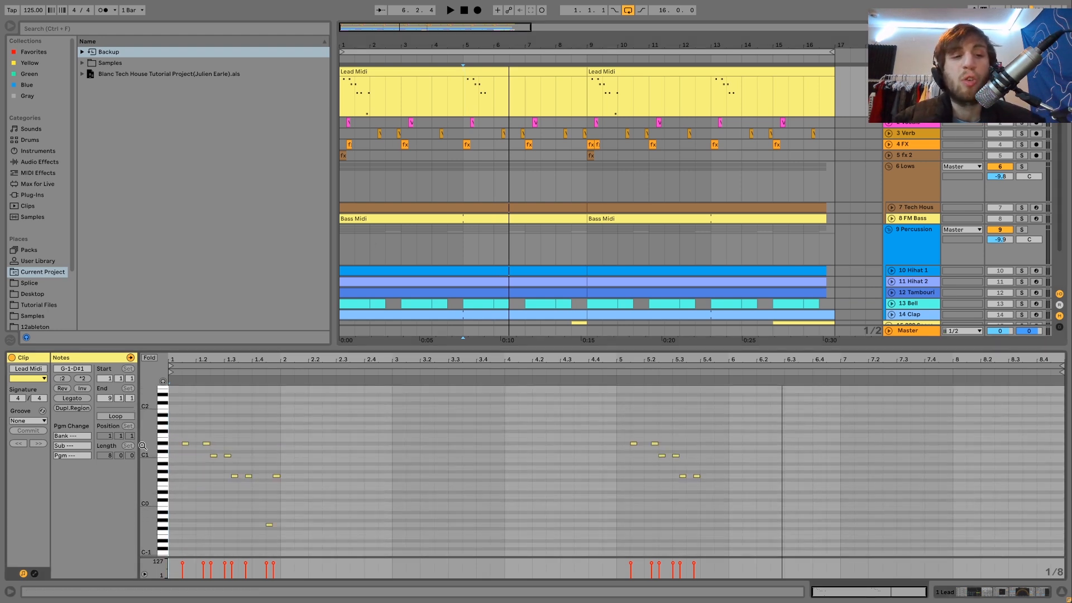
Turn off the lead track's solo, play its first clip from bar 1 with the full mix, and show its devices
{"action": "left_click", "coordinate": [364, 68]}
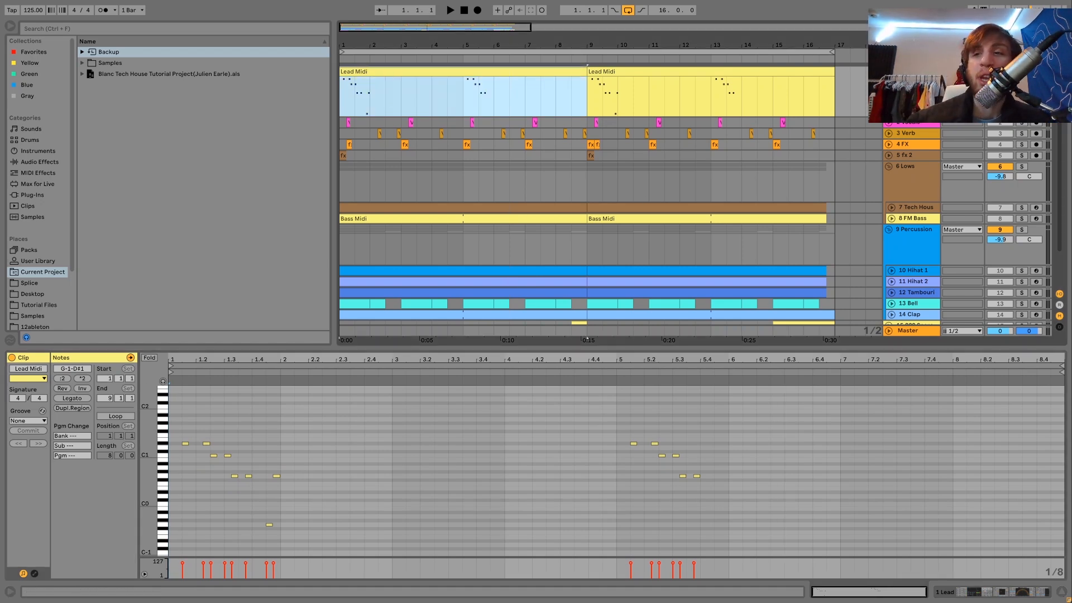
{"action": "left_click", "coordinate": [1022, 71]}
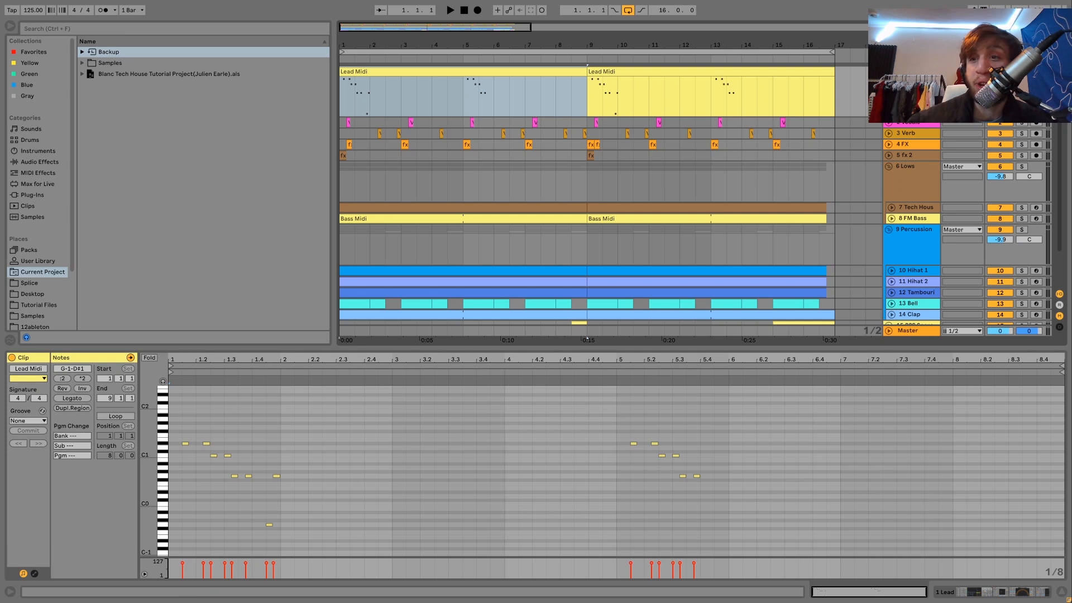
{"action": "key", "text": "space"}
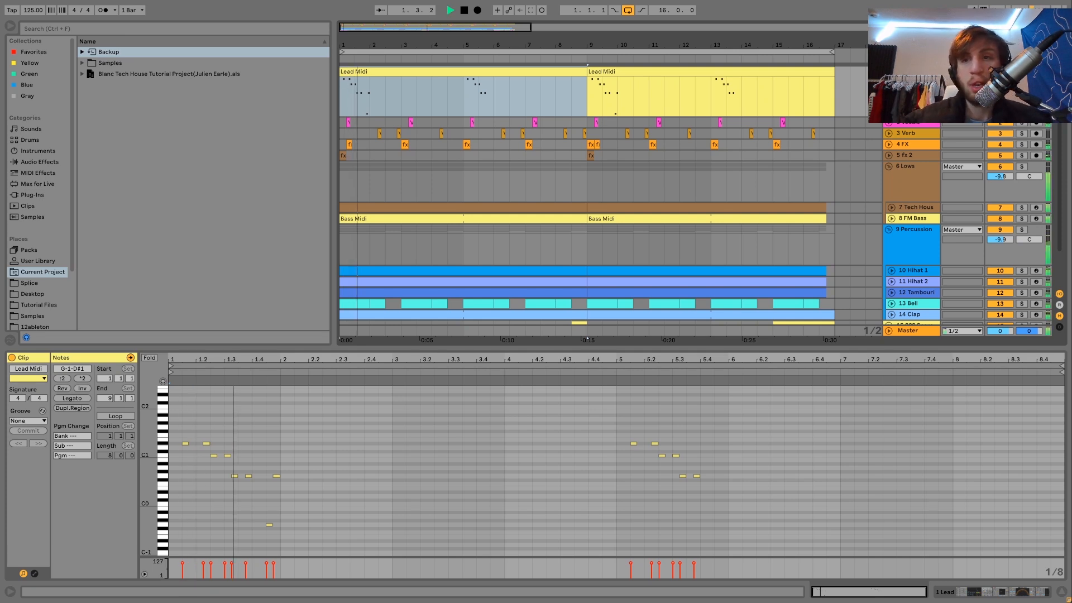
{"action": "key", "text": "shift+Tab"}
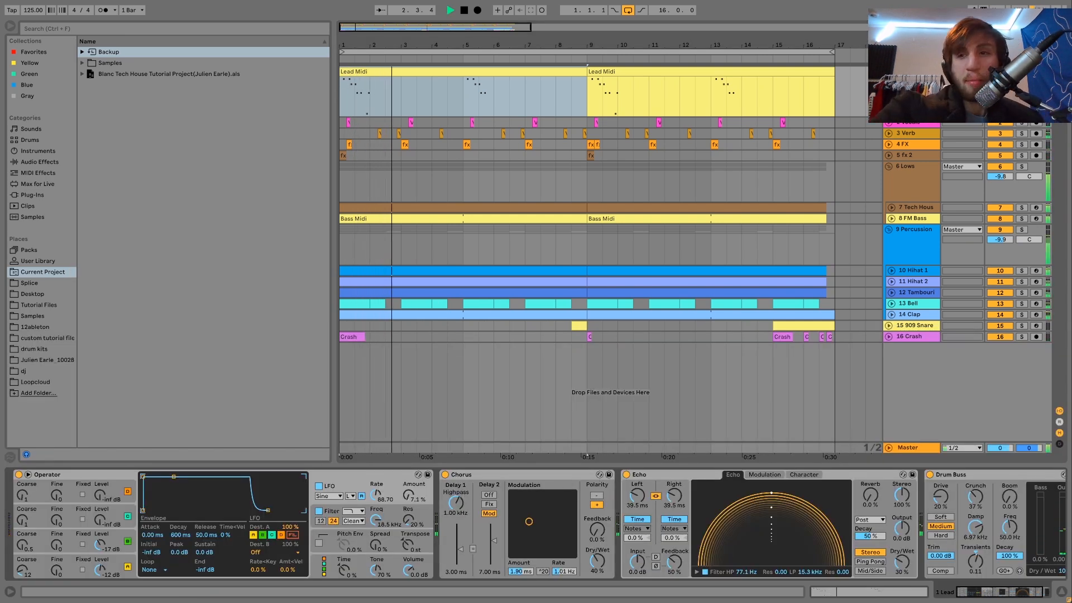
{"action": "key", "text": "space"}
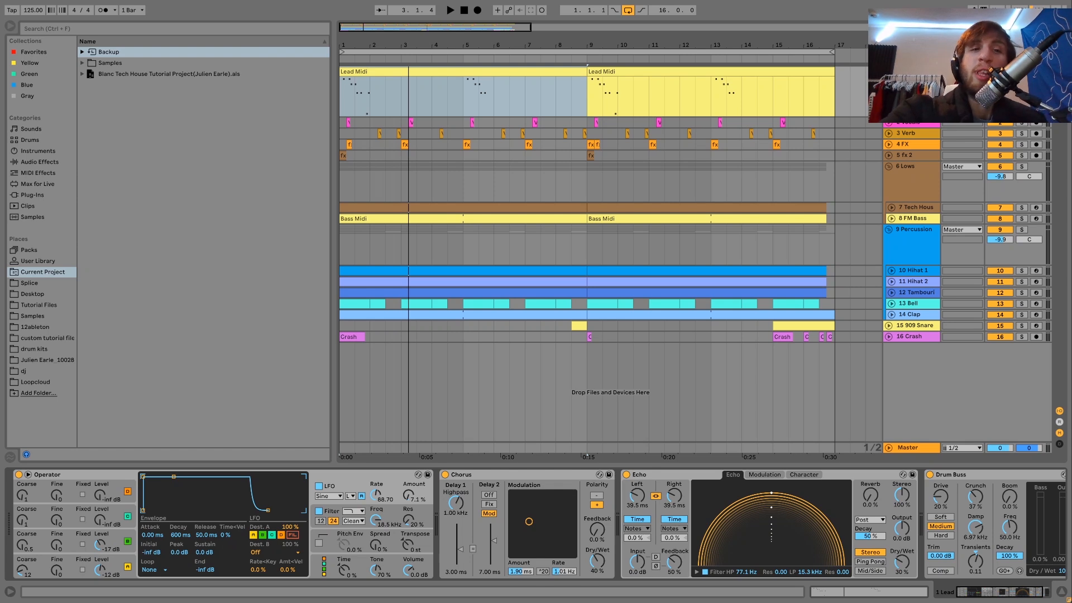
Replay the opening bars and examine the note pattern of the first Lead Midi clip
{"action": "key", "text": "space"}
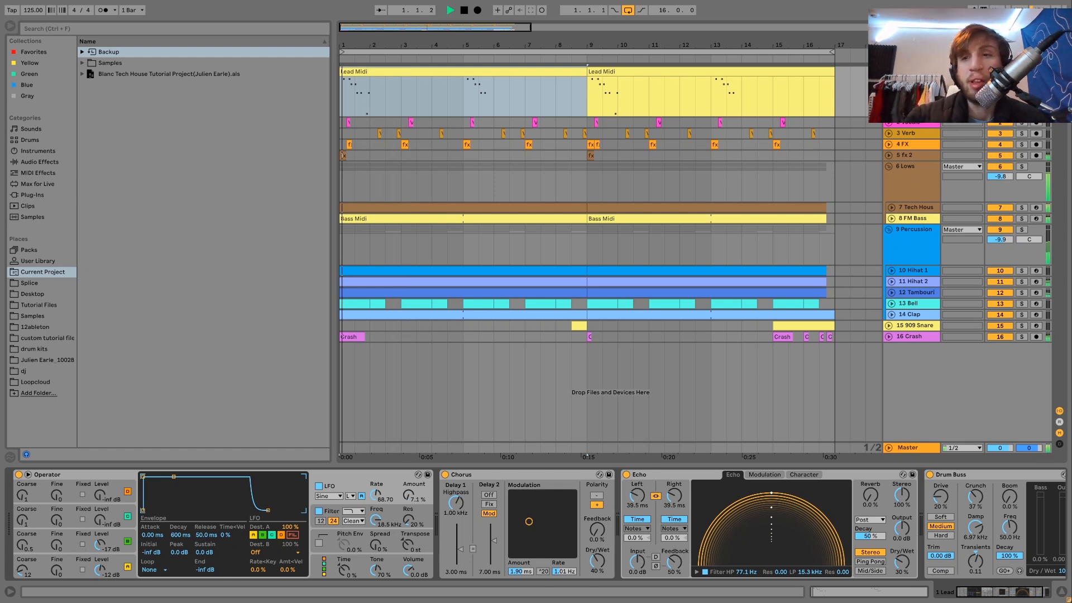
{"action": "double_click", "coordinate": [494, 74]}
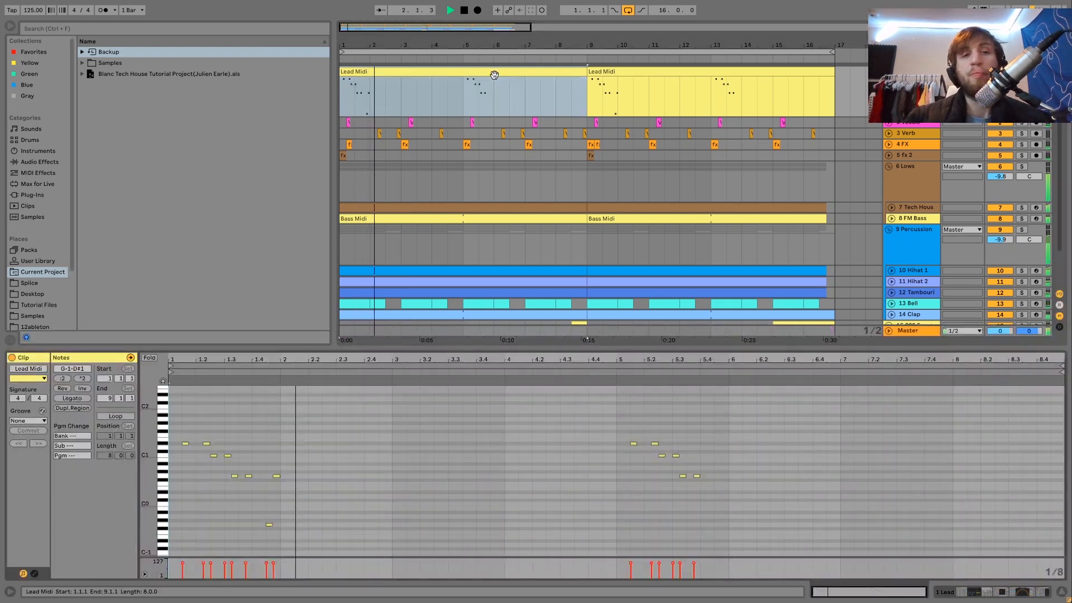
{"action": "key", "text": "space"}
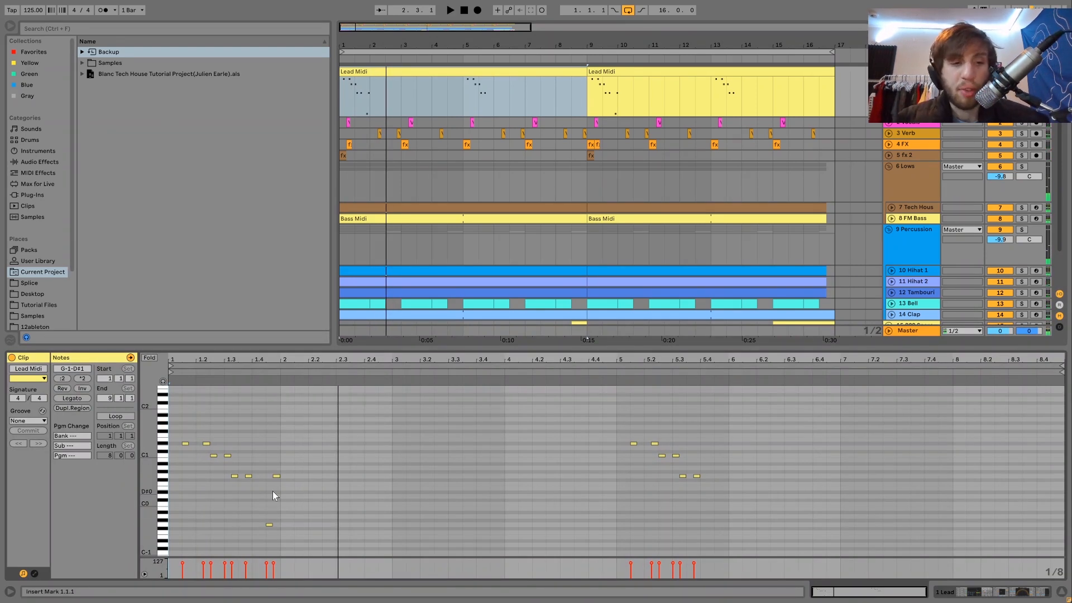
{"action": "key", "text": "space"}
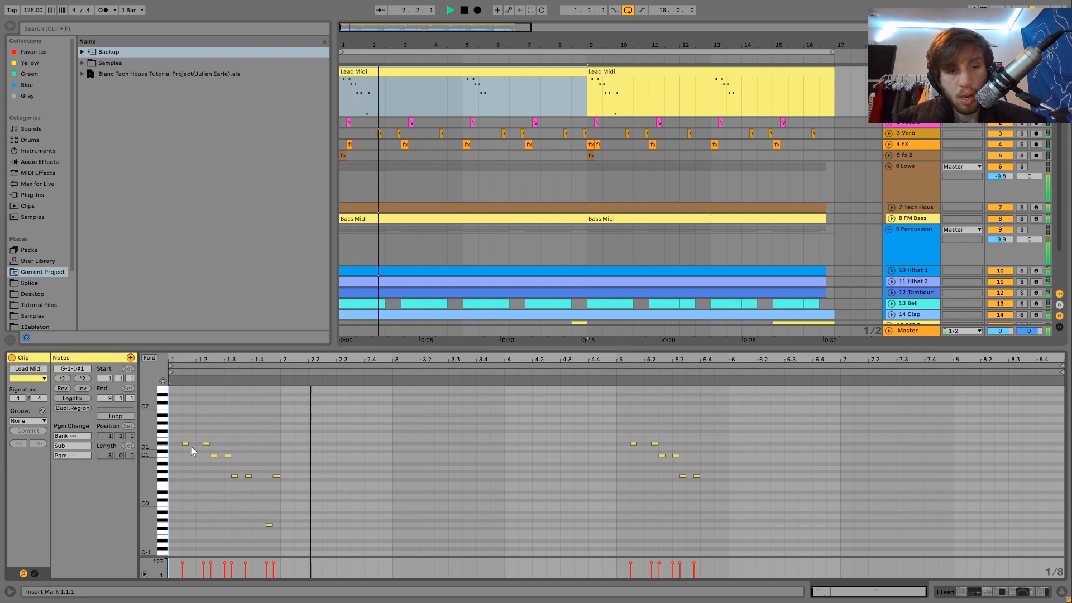
{"action": "key", "text": "space"}
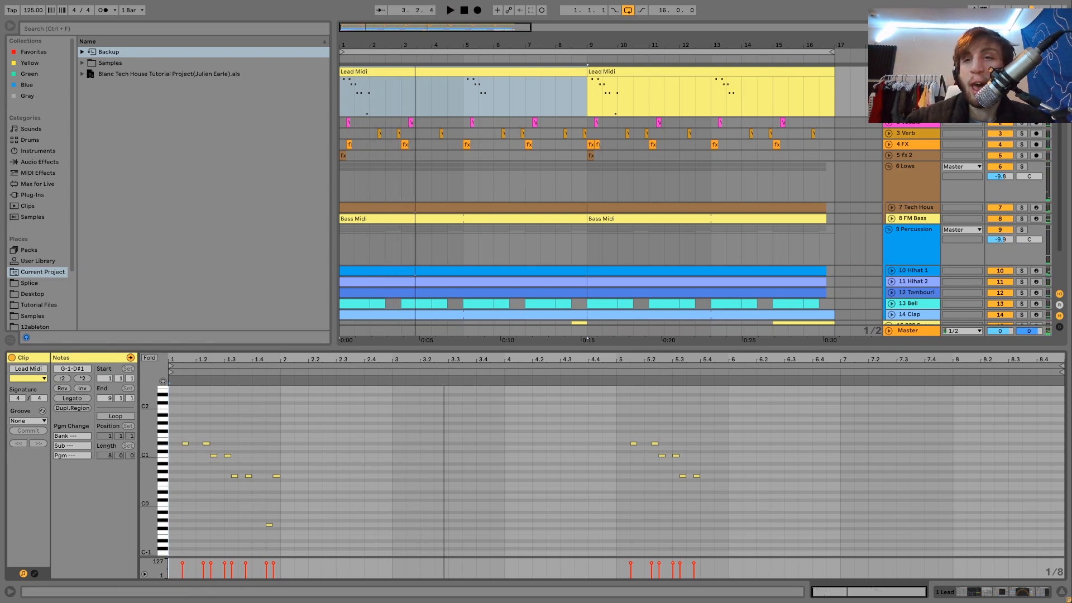
Show the FM Bass track's devices and listen to that track in solo from bar 1
{"action": "key", "text": "shift+Tab"}
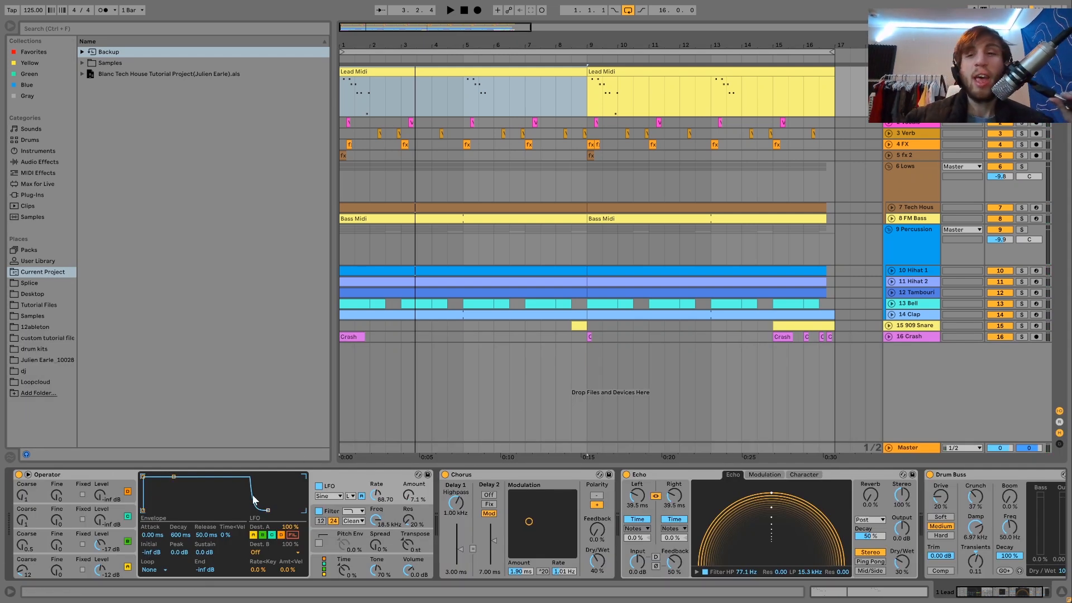
{"action": "left_click", "coordinate": [918, 220]}
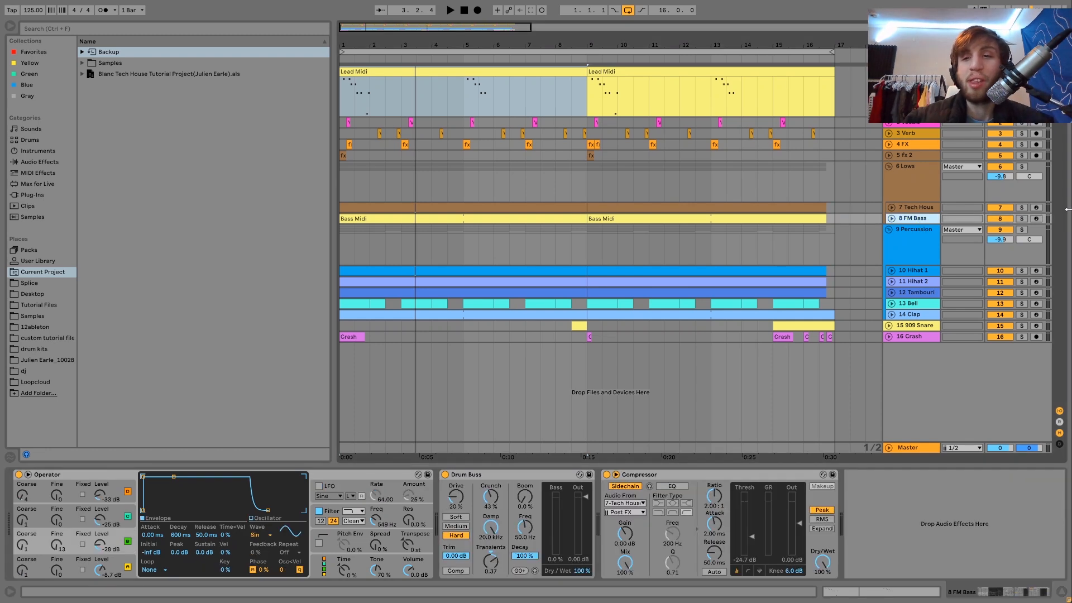
{"action": "left_click", "coordinate": [1022, 218]}
{"action": "key", "text": "space"}
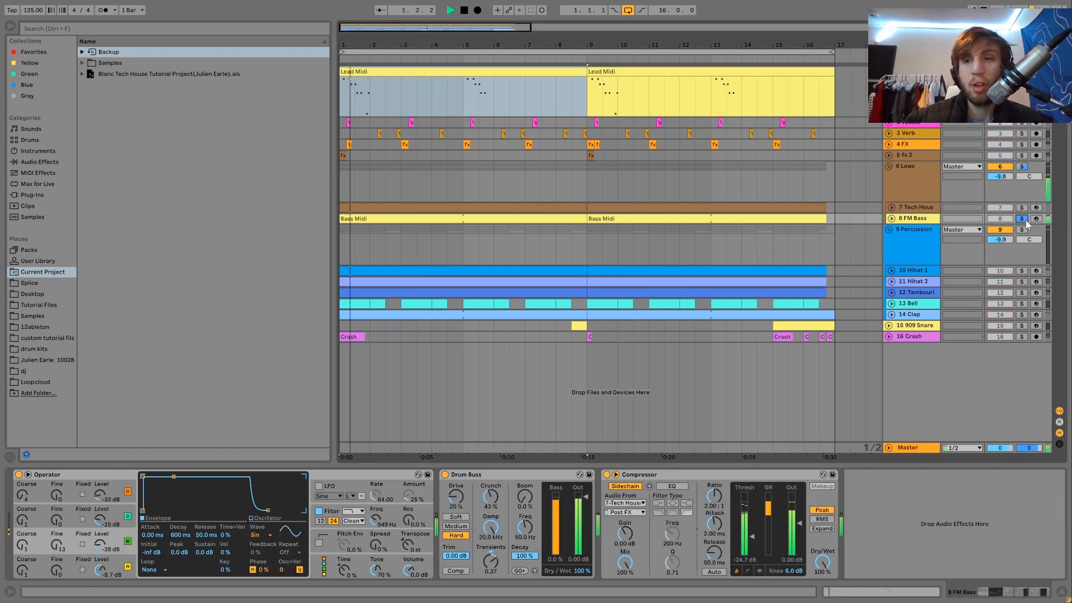
{"action": "key", "text": "space"}
{"action": "left_click", "coordinate": [1026, 220]}
Solo the lead track and set the Coarse tuning of Operator's oscillator A to 0.5
{"action": "left_click", "coordinate": [909, 92]}
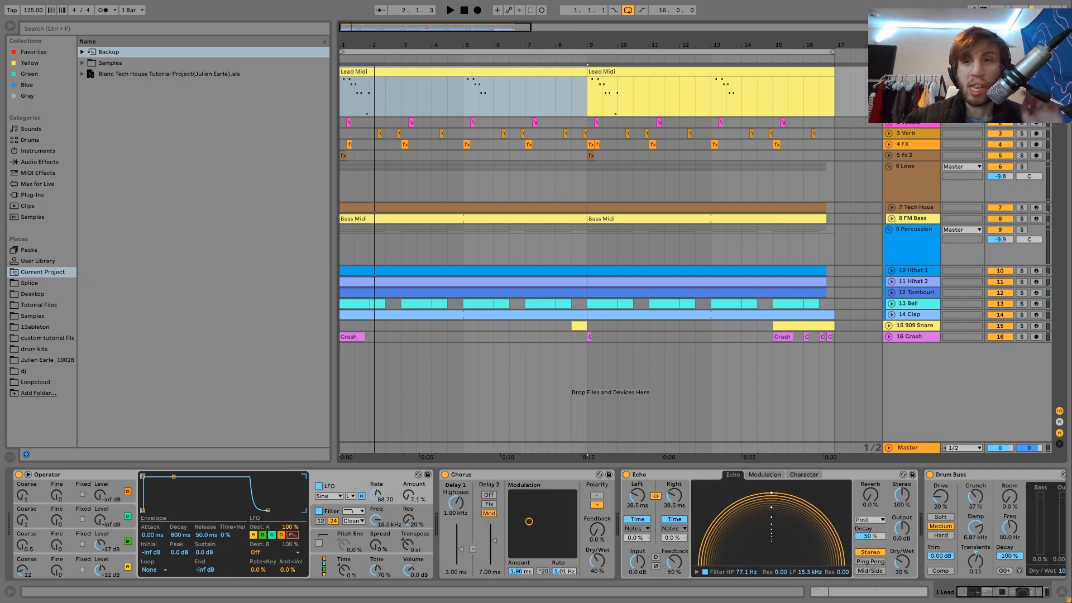
{"action": "left_click", "coordinate": [1022, 72]}
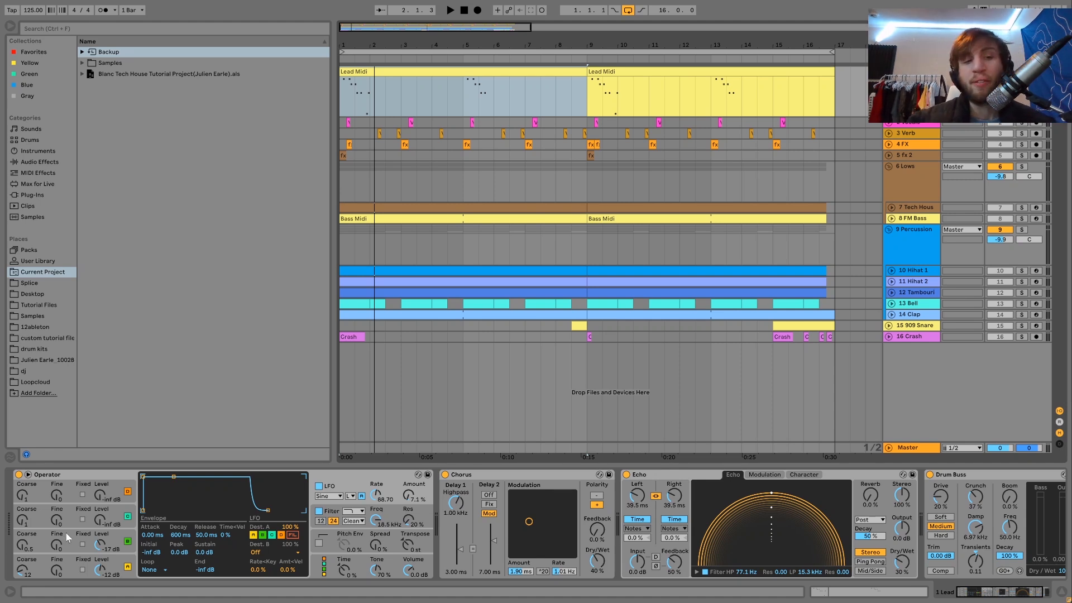
{"action": "left_click", "coordinate": [20, 575]}
{"action": "left_click_drag", "start_coordinate": [20, 573], "coordinate": [20, 600]}
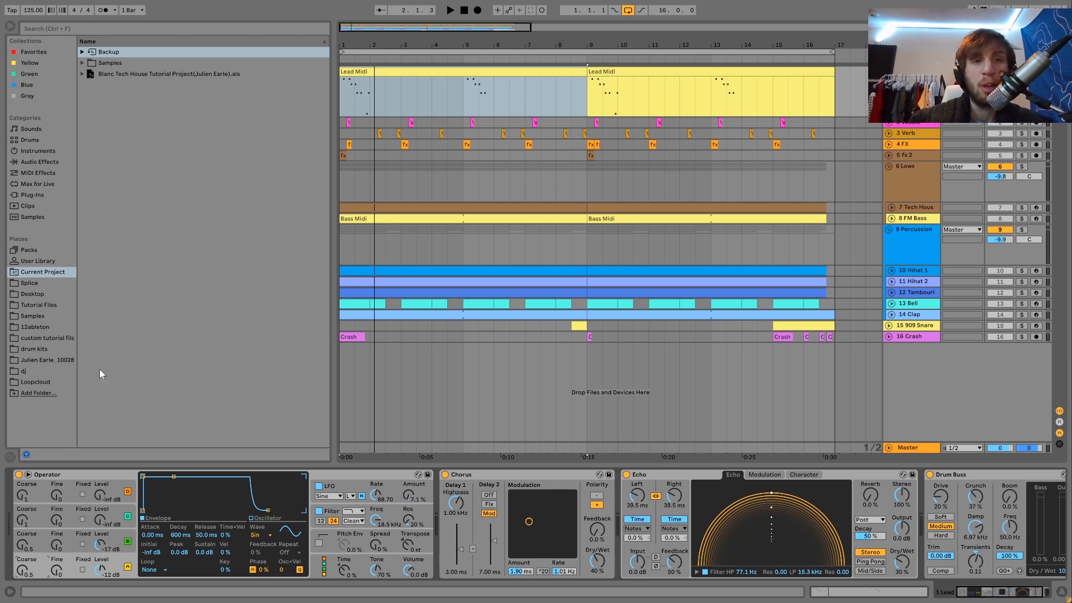
Loop the first bar of the Lead Midi clip and start playback
{"action": "left_click_drag", "start_coordinate": [370, 102], "coordinate": [339, 77]}
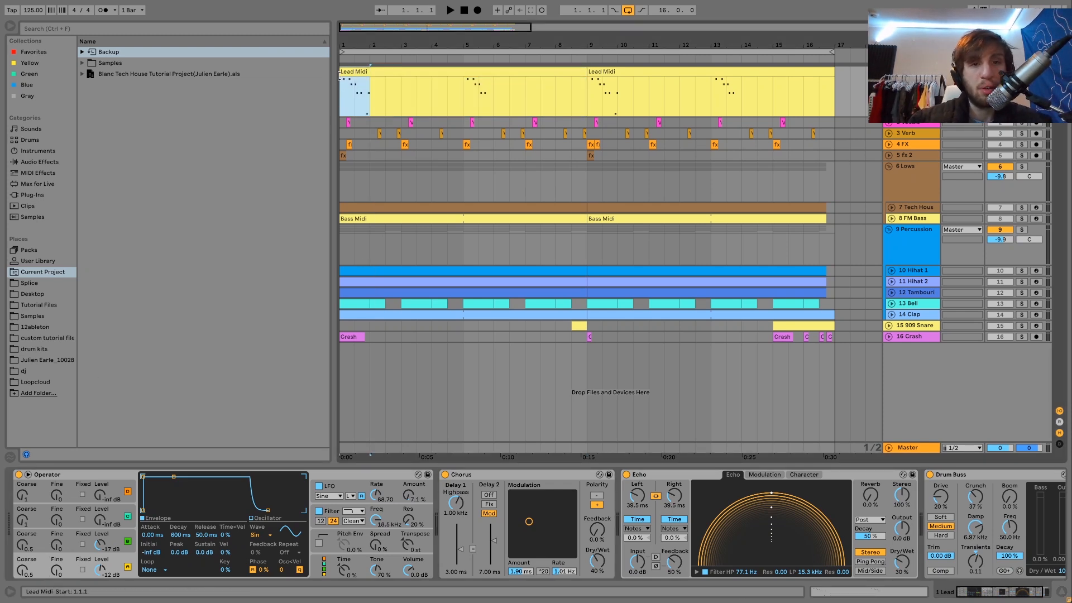
{"action": "key", "text": "ctrl+l"}
{"action": "key", "text": "space"}
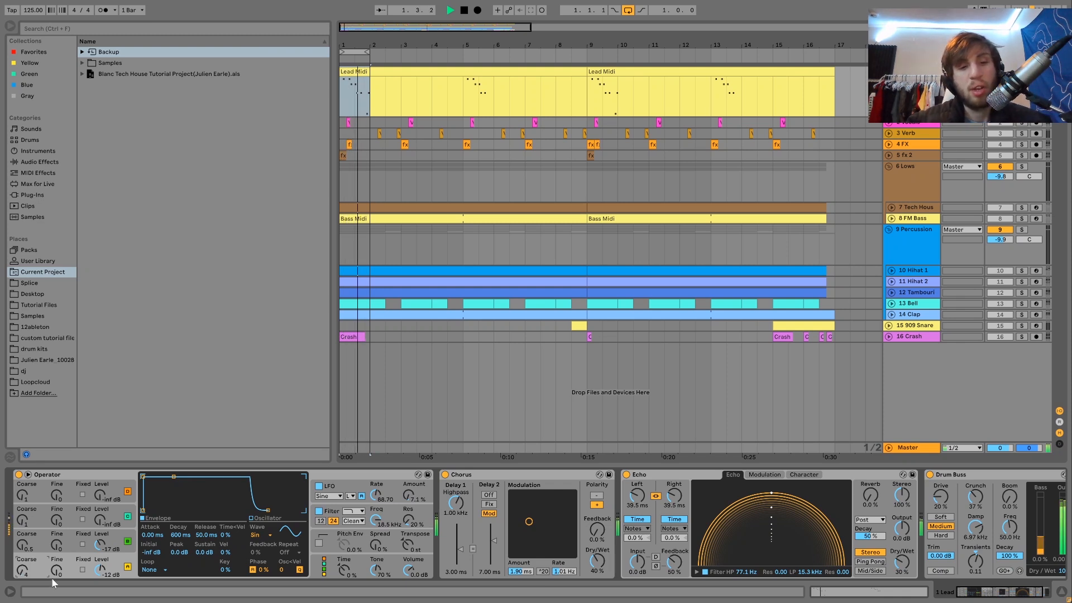
Raise oscillator A's Coarse tuning step by step to 12 while listening to the loop, and stop playback
{"action": "key", "text": "Down"}
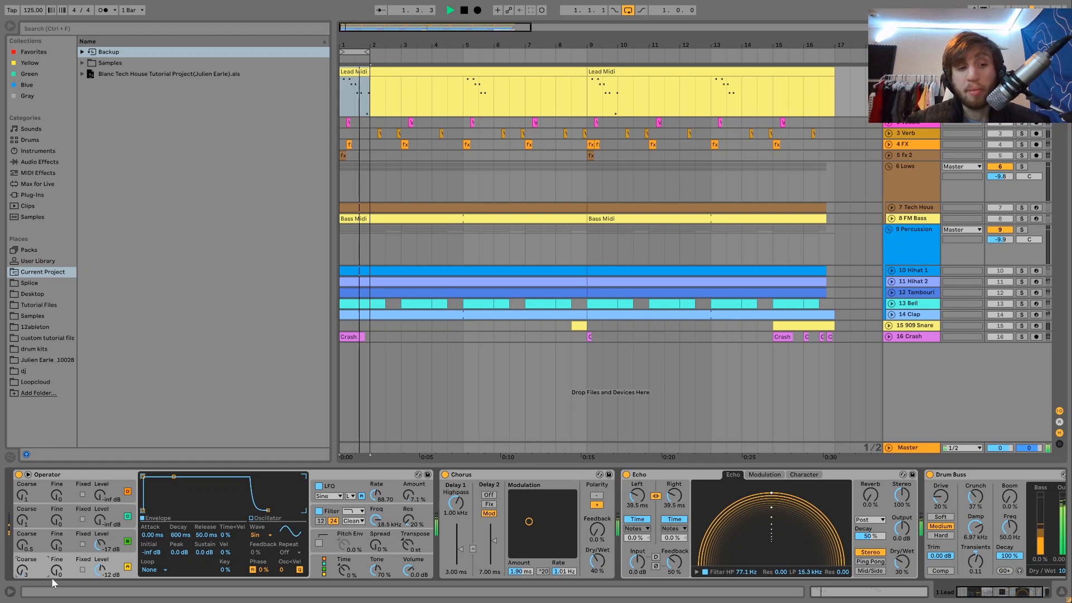
{"action": "key", "text": "Up"}
{"action": "key", "text": "Up"}
{"action": "key", "text": "Up"}
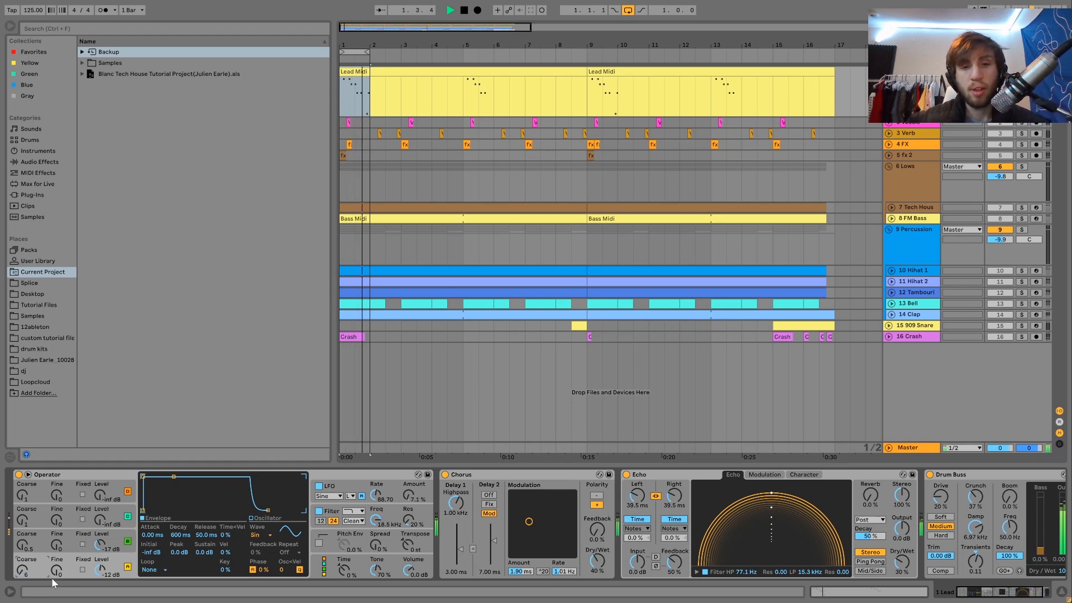
{"action": "key", "text": "Up"}
{"action": "key", "text": "Up"}
{"action": "key", "text": "Up"}
{"action": "key", "text": "Up"}
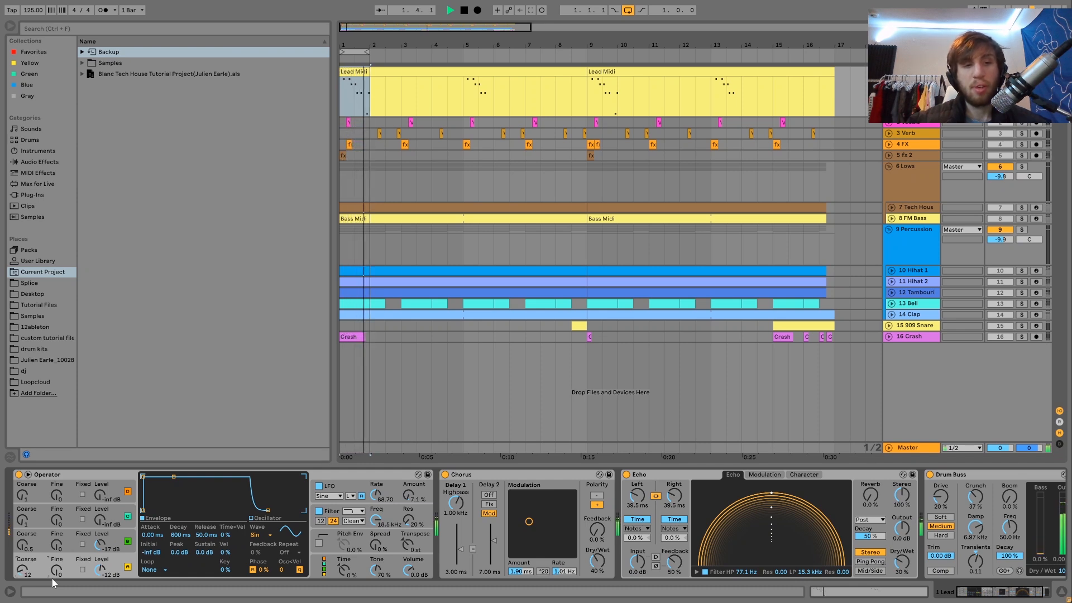
{"action": "key", "text": "space"}
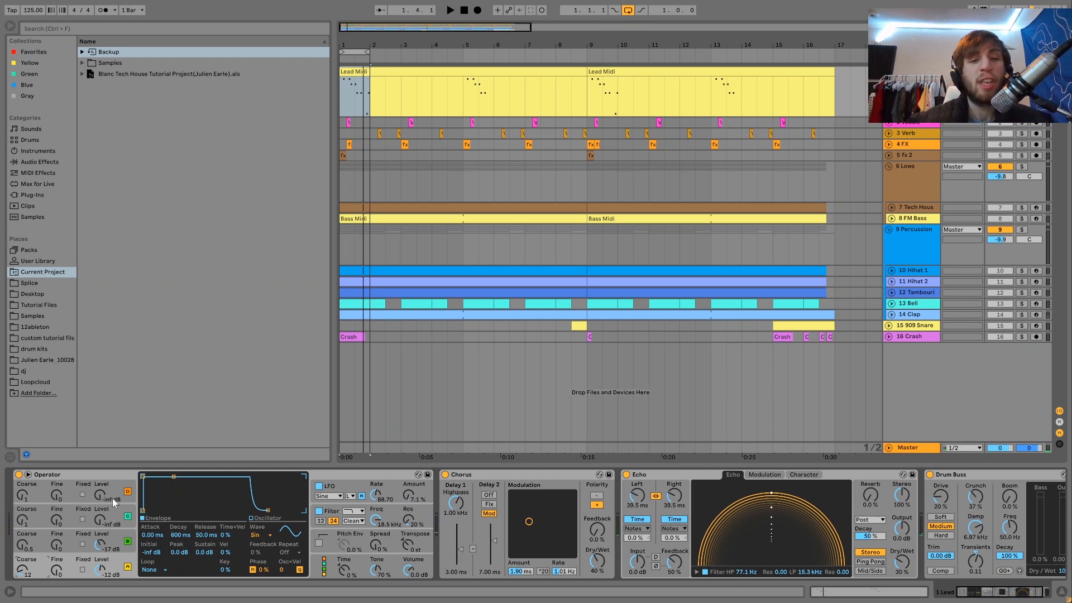
Audition the lead synth with notes from the computer keyboard in the C1 to D2 octave, and leave the lead track unfolded
{"action": "key", "text": "u"}
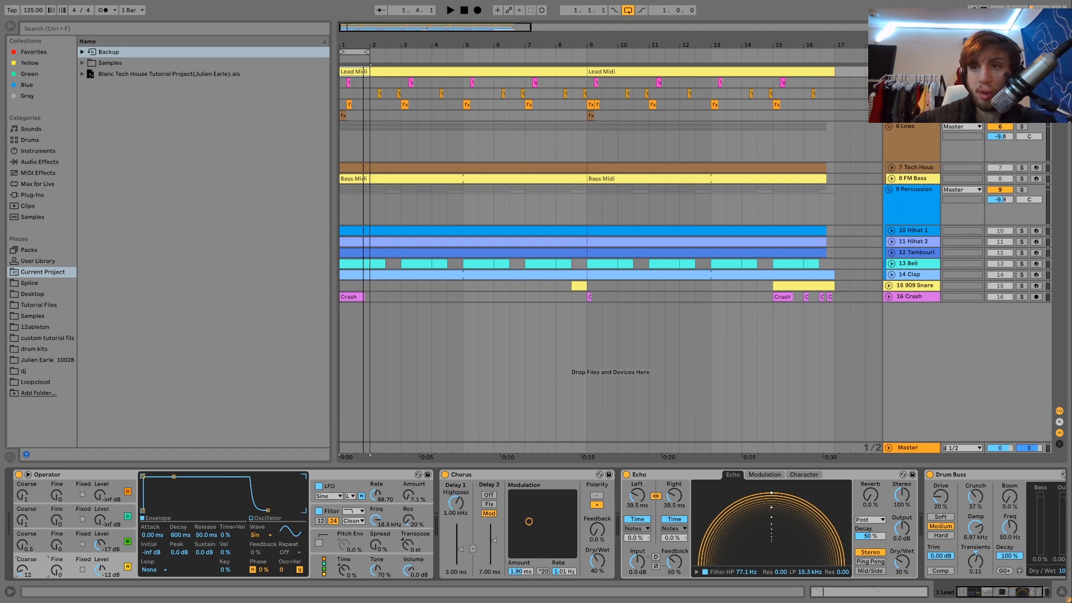
{"action": "left_click", "coordinate": [99, 475]}
{"action": "key", "text": "a"}
{"action": "key", "text": "z"}
{"action": "key", "text": "a"}
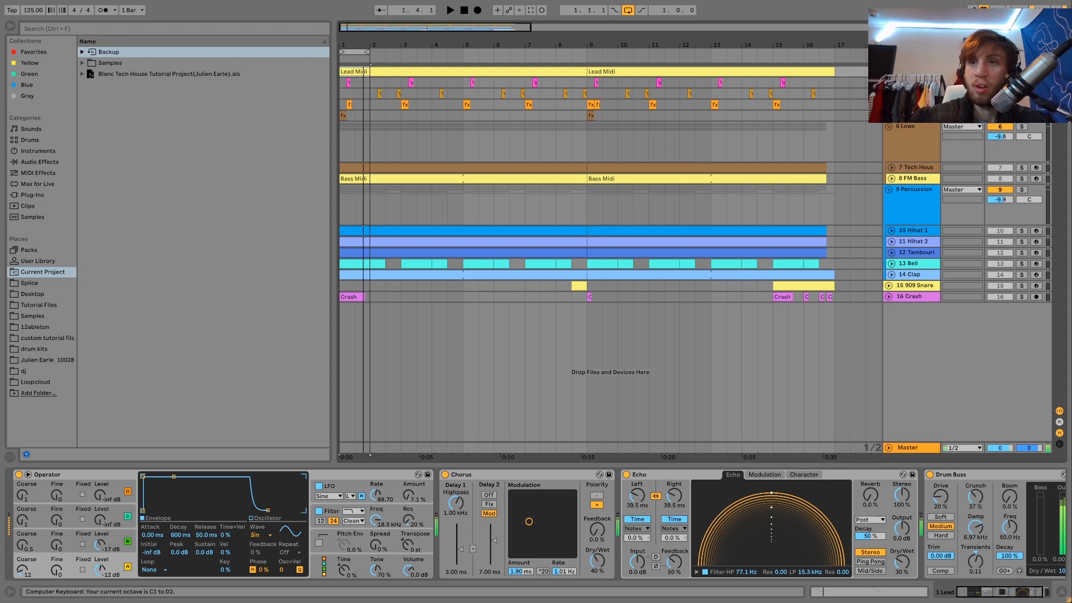
{"action": "left_click", "coordinate": [889, 71]}
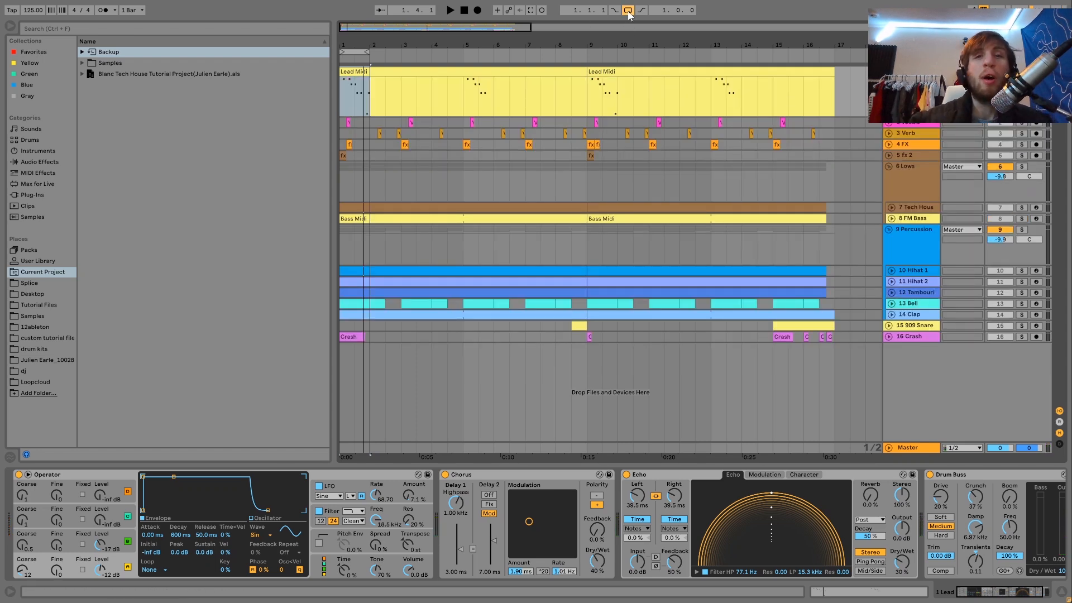
Loop the full 16 bars covered by both Lead Midi clips
{"action": "left_click", "coordinate": [356, 71]}
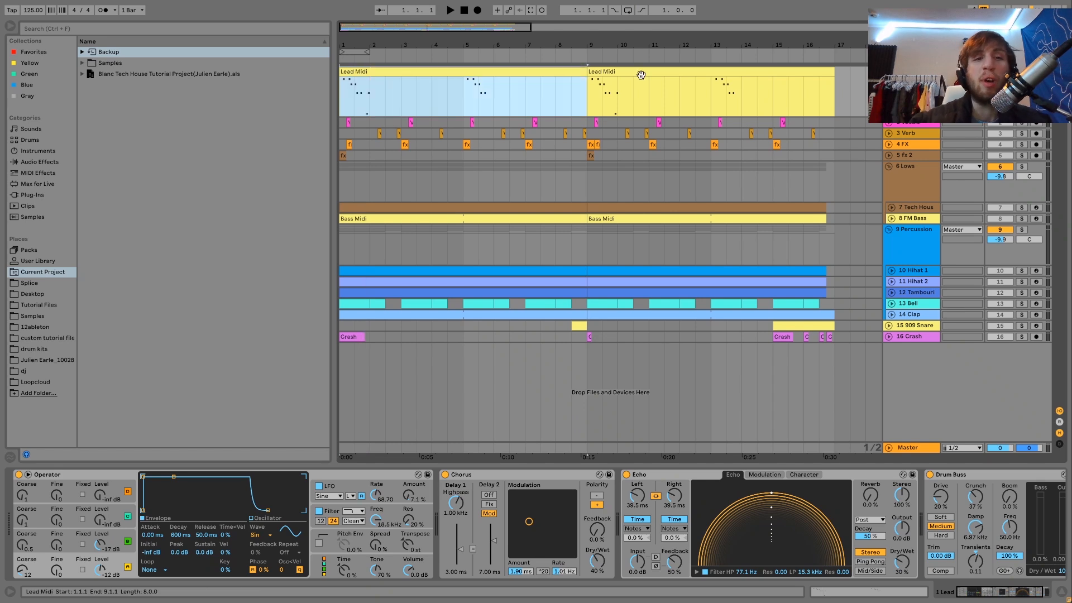
{"action": "left_click", "coordinate": [688, 73], "text": "shift"}
{"action": "key", "text": "ctrl+l"}
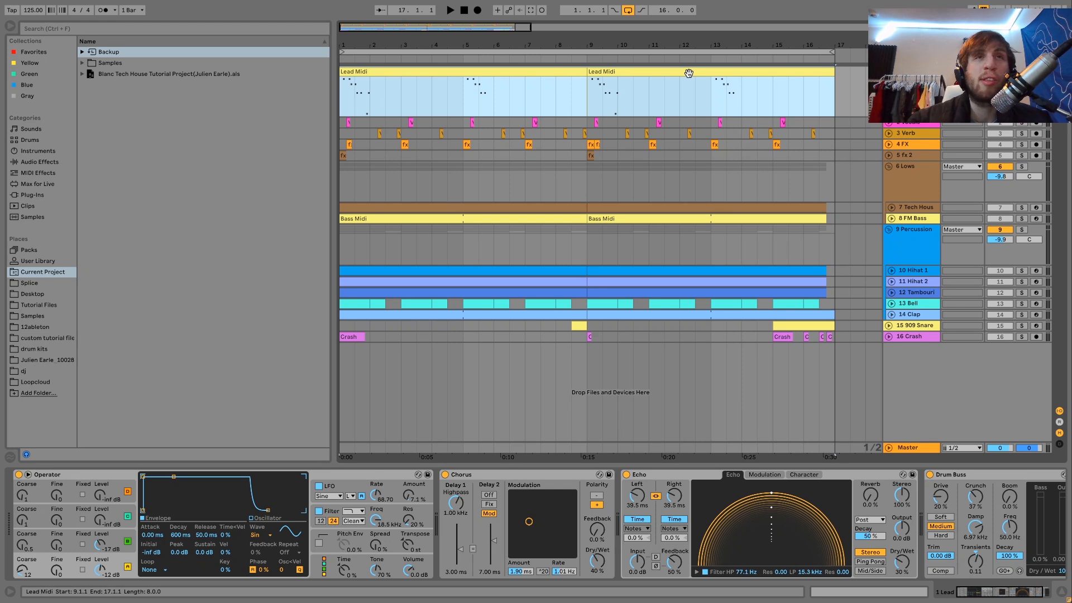
Inspect Operator's filter and LFO settings, and compare the lead with the LFO off and on during playback
{"action": "left_click", "coordinate": [334, 515]}
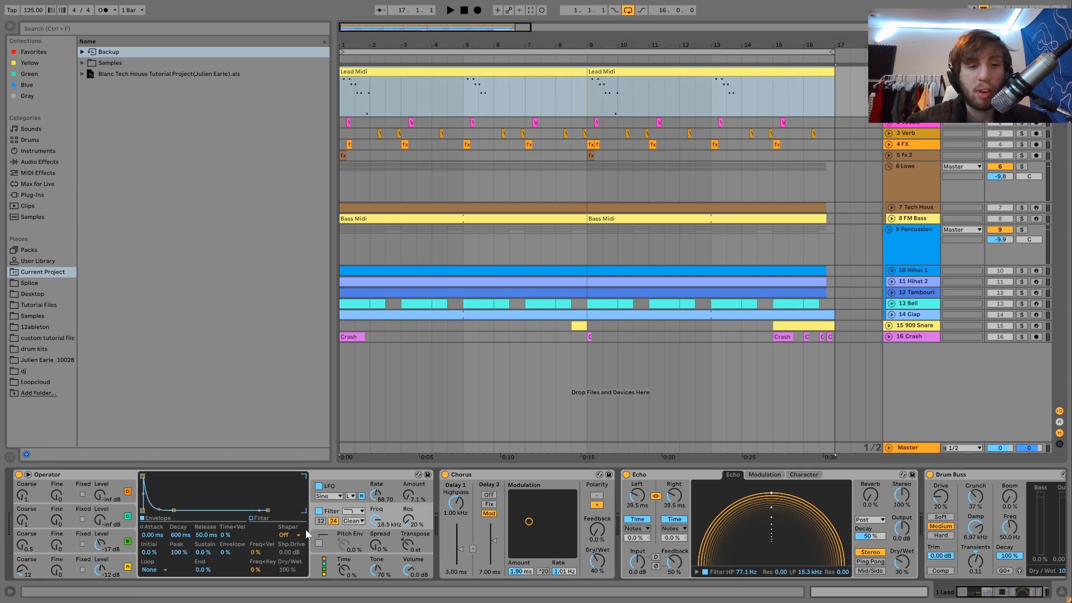
{"action": "left_click", "coordinate": [337, 487]}
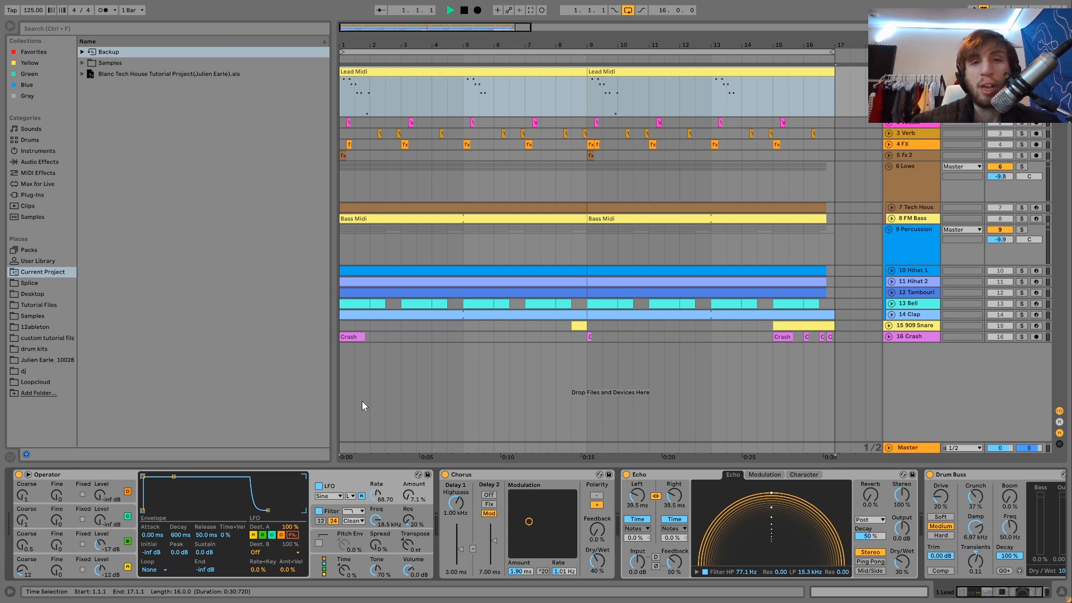
{"action": "key", "text": "space"}
{"action": "left_click", "coordinate": [319, 486]}
{"action": "key", "text": "space"}
{"action": "left_click", "coordinate": [319, 486]}
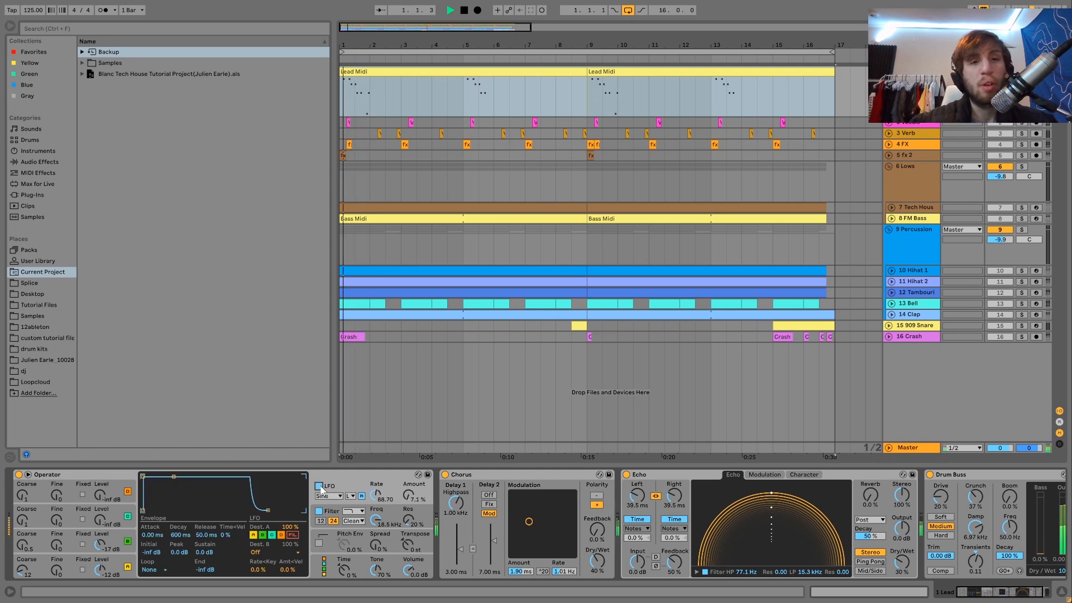
Examine the lead's Chorus, Echo and Drum Buss effects while playing the loop in short passes
{"action": "key", "text": "space"}
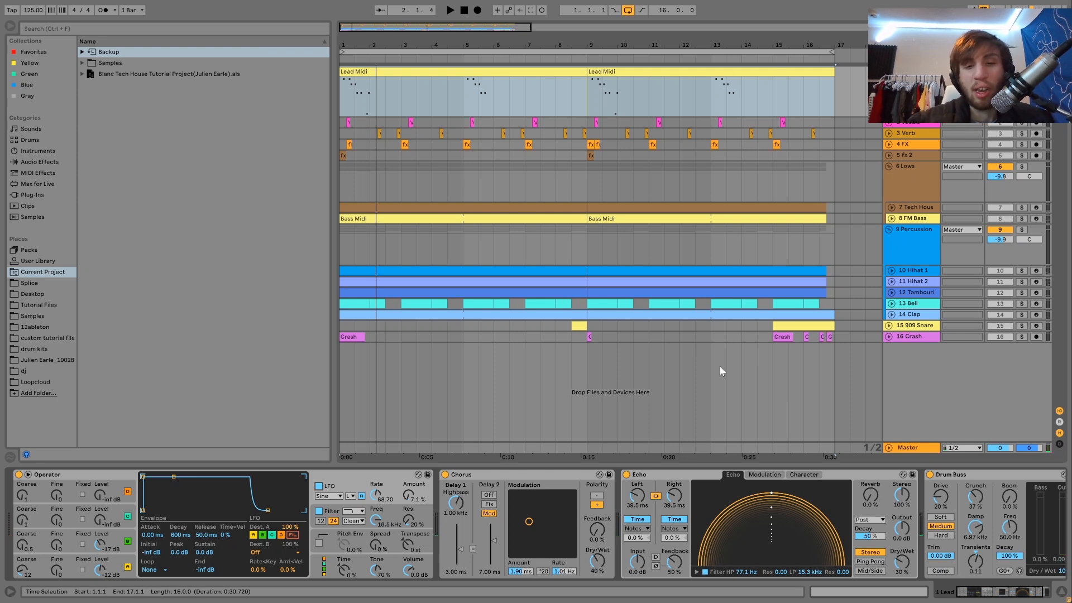
{"action": "scroll", "coordinate": [518, 540], "scroll_direction": "right", "scroll_amount": 3}
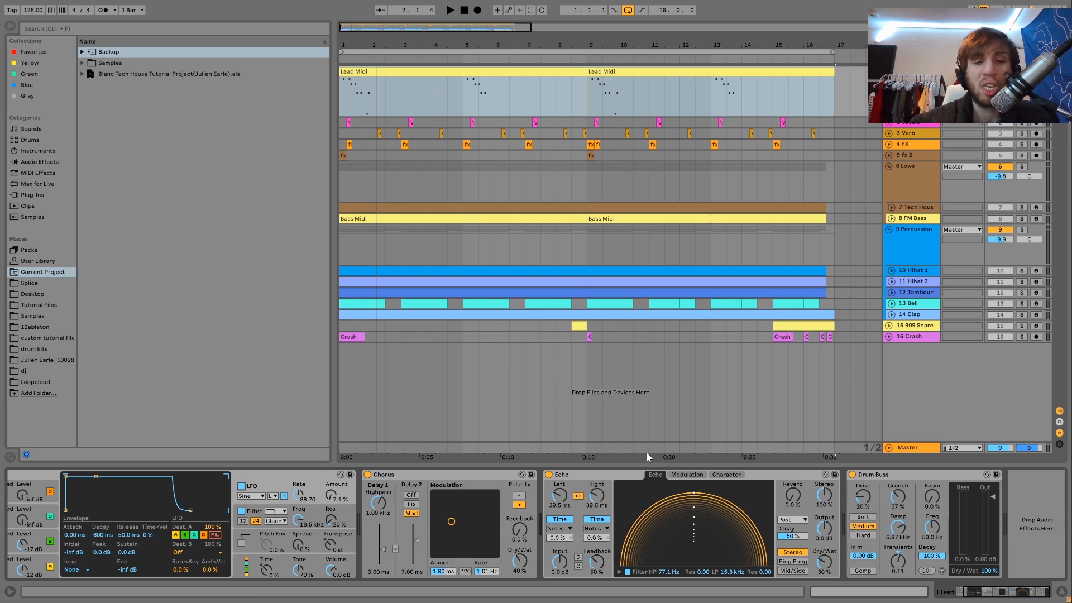
{"action": "key", "text": "space"}
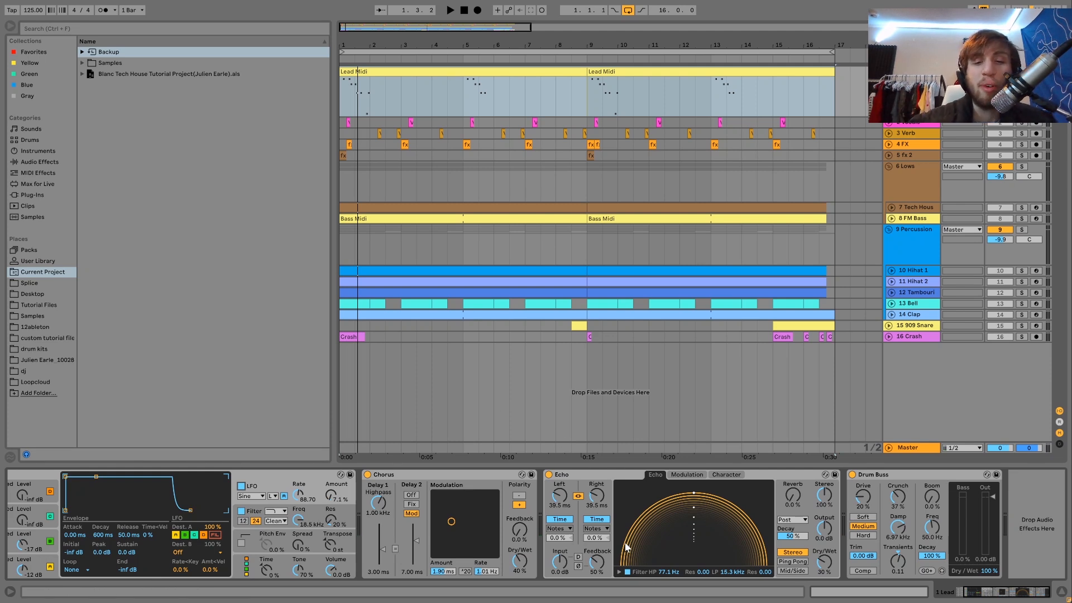
{"action": "key", "text": "space"}
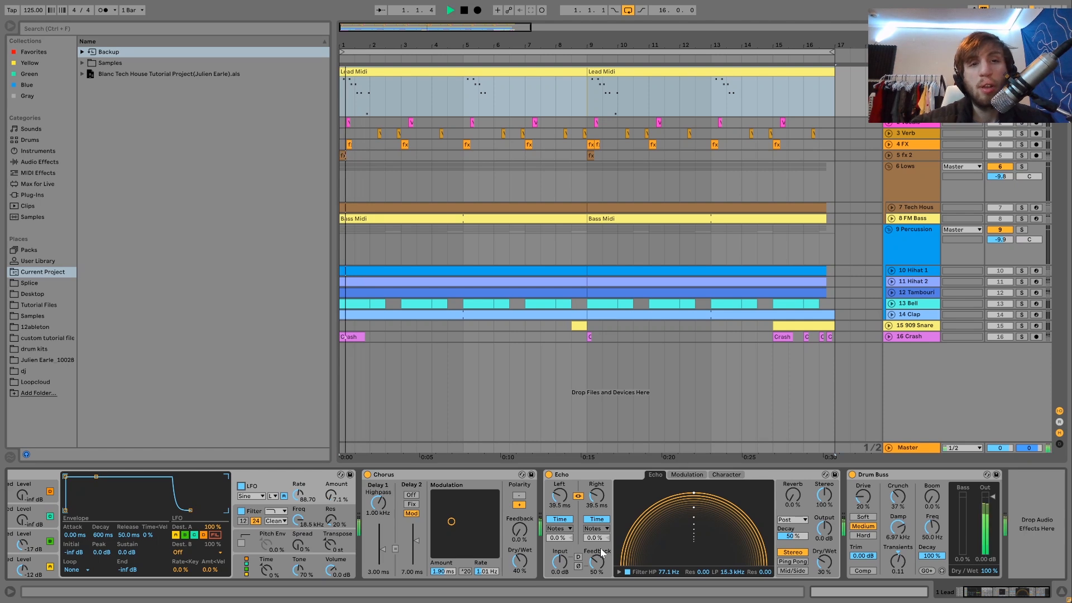
{"action": "key", "text": "space"}
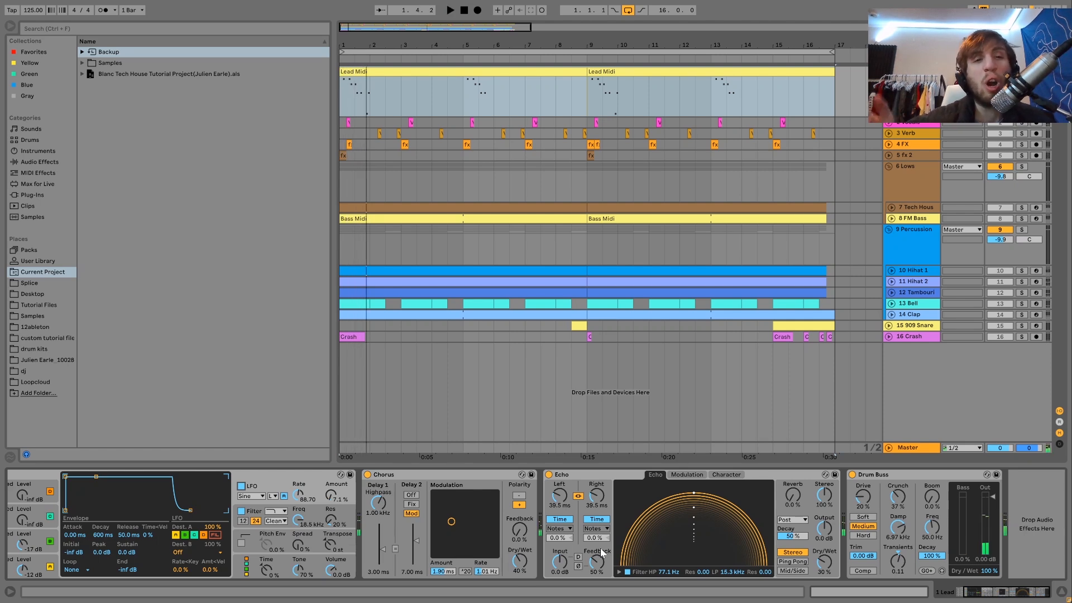
{"action": "key", "text": "space"}
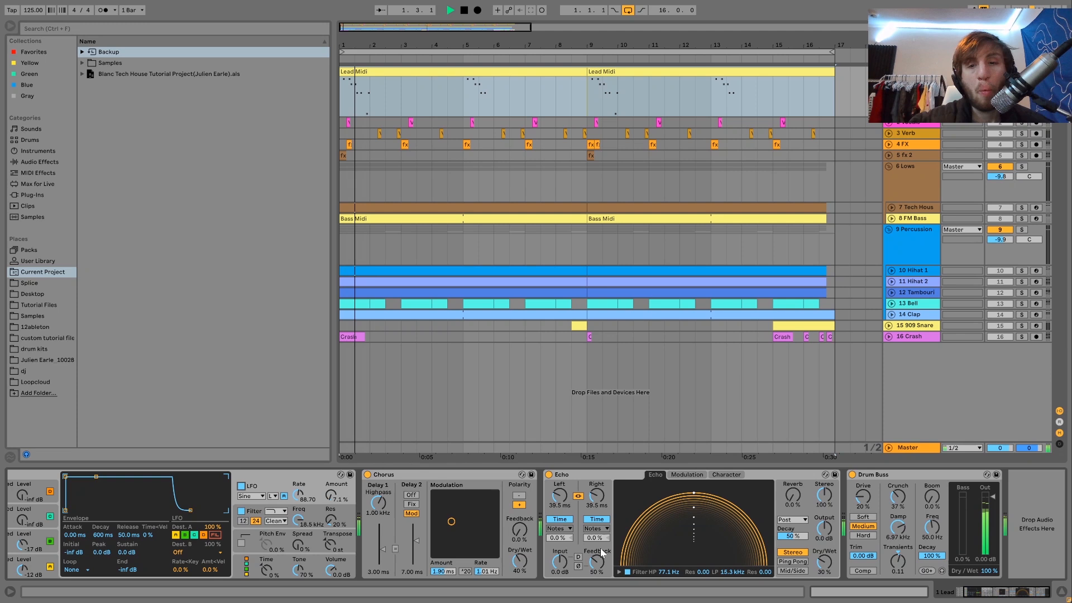
{"action": "key", "text": "space"}
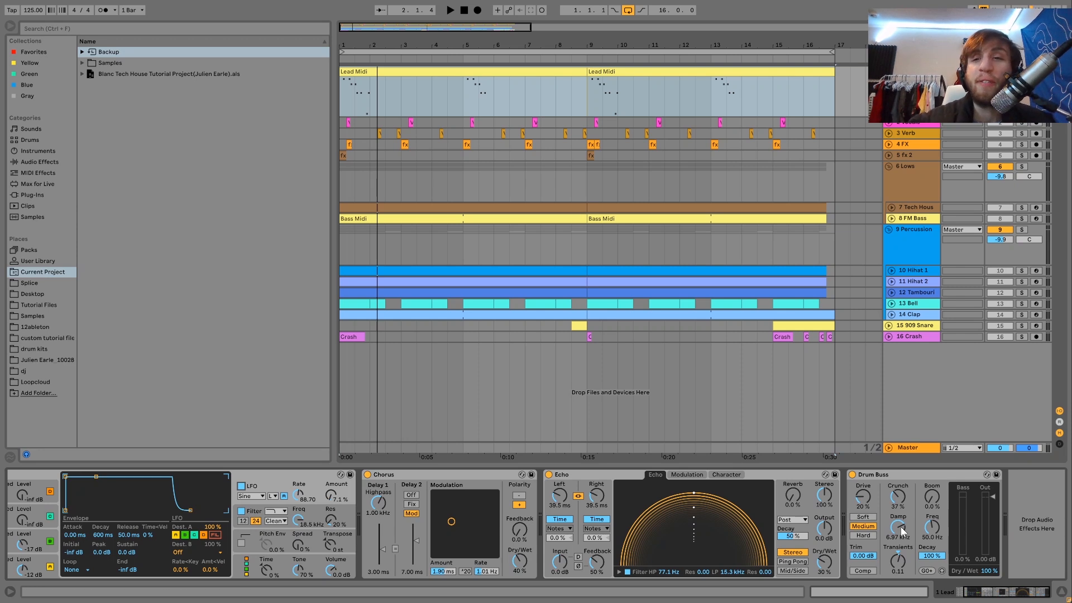
Fold the lead track and unfold the Vocals, Verb, FX and fx 2 tracks while the loop plays
{"action": "left_click", "coordinate": [889, 72]}
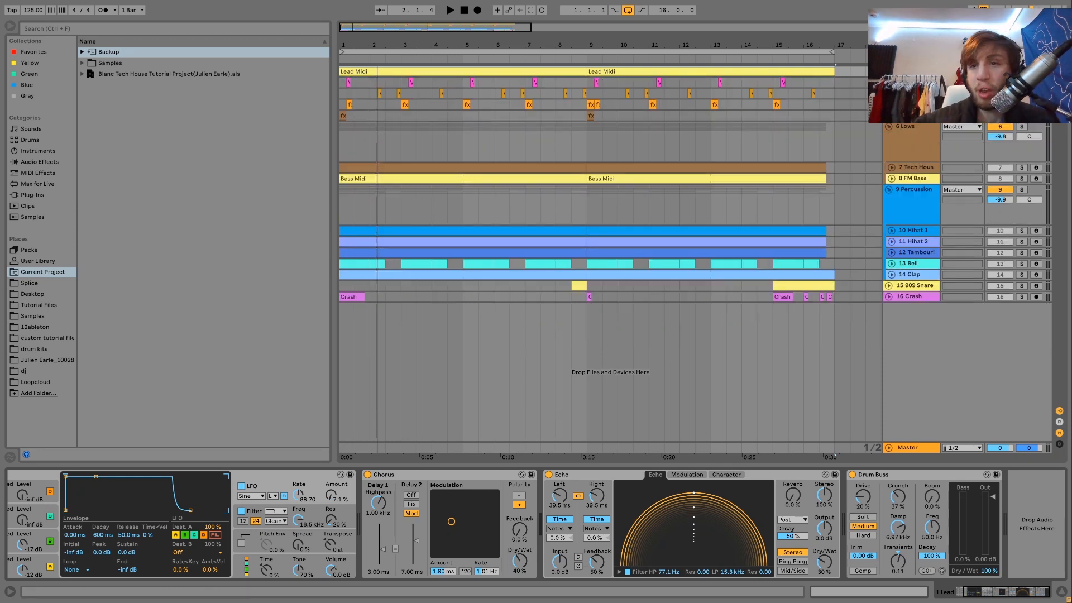
{"action": "left_click", "coordinate": [912, 82]}
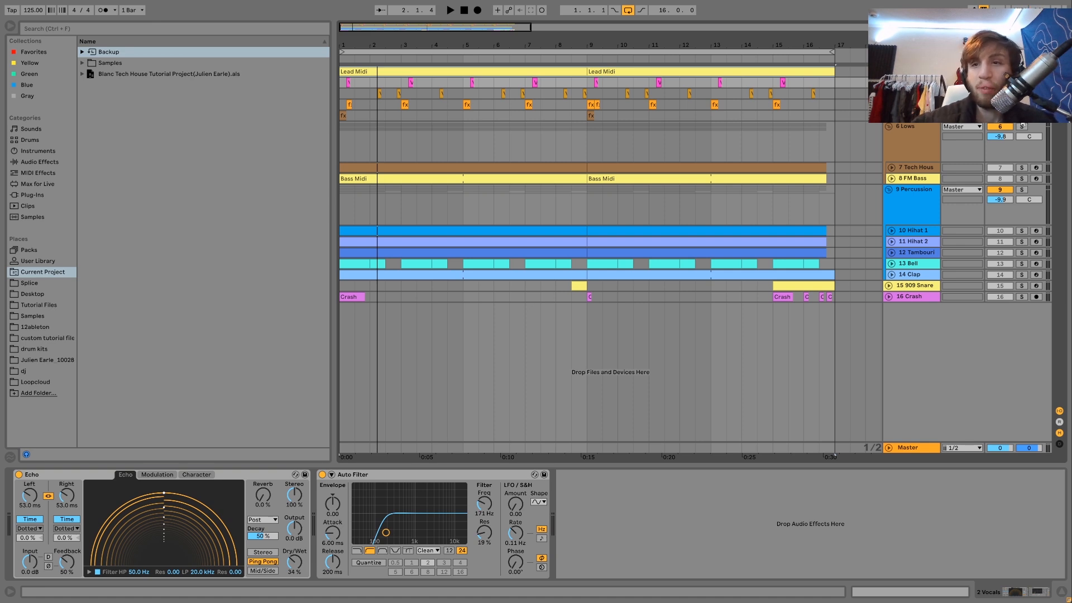
{"action": "key", "text": "space"}
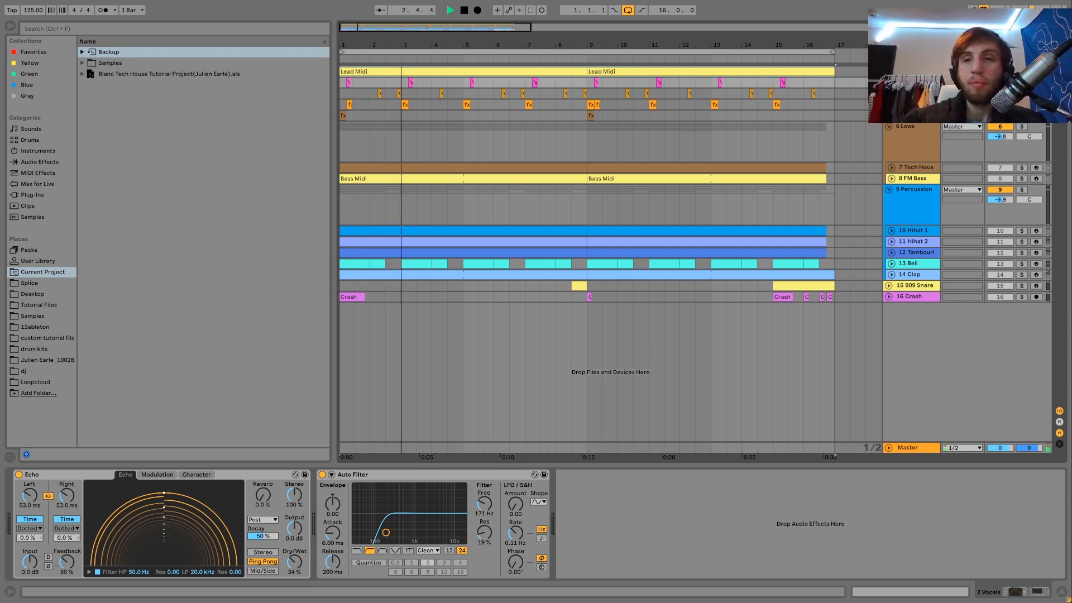
{"action": "left_click", "coordinate": [889, 115]}
{"action": "left_click", "coordinate": [889, 105]}
{"action": "left_click", "coordinate": [889, 94]}
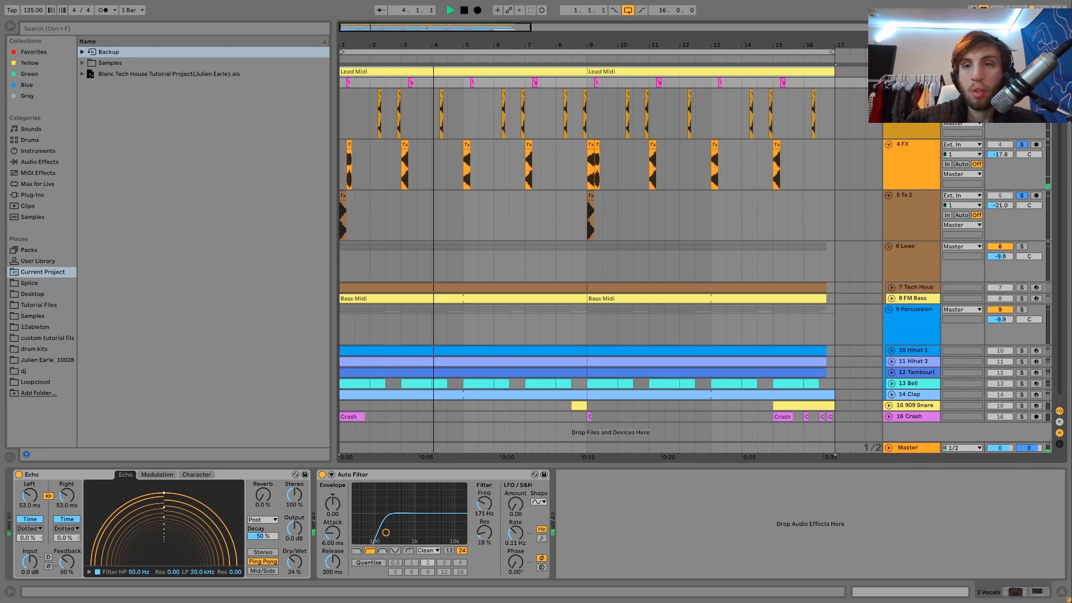
{"action": "left_click", "coordinate": [889, 82]}
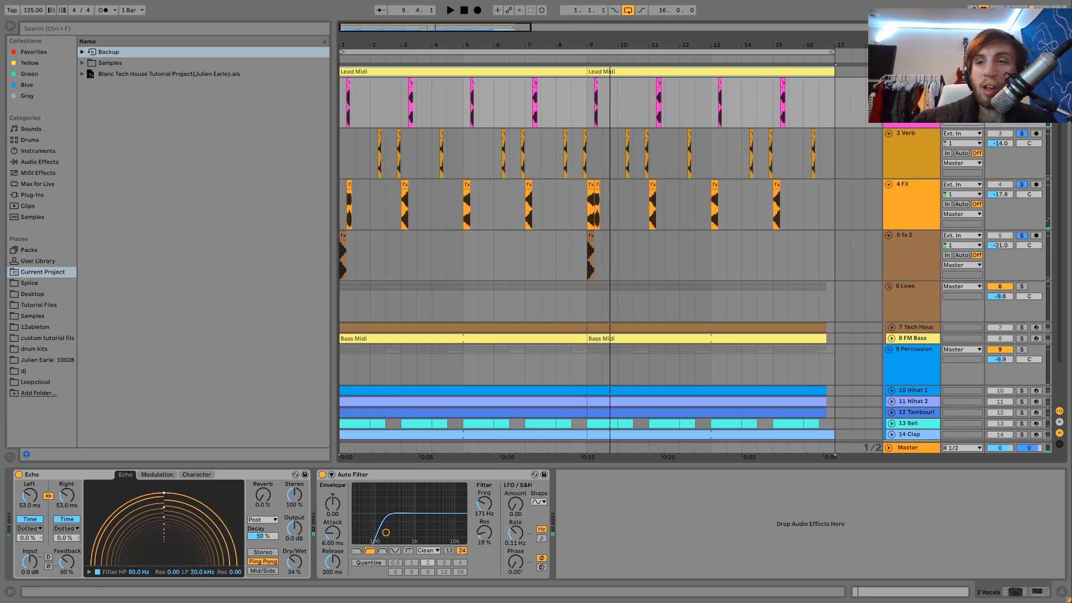
Audition the full mix from 1.1.1 on the Vocals track and from the Verb clip at 2.4.3, viewing the clips up close
{"action": "left_click", "coordinate": [342, 119]}
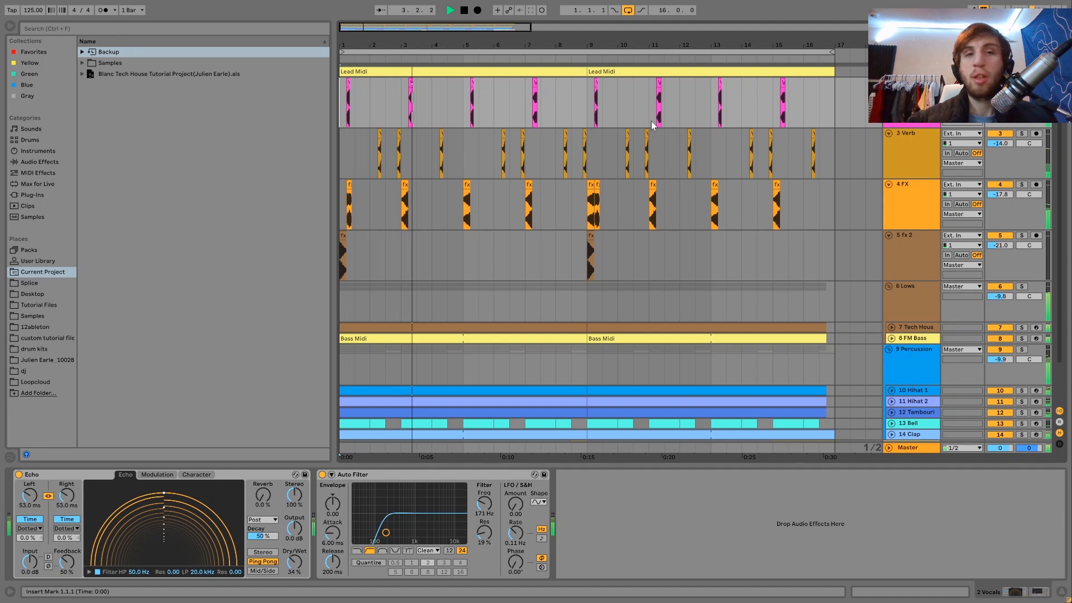
{"action": "key", "text": "space"}
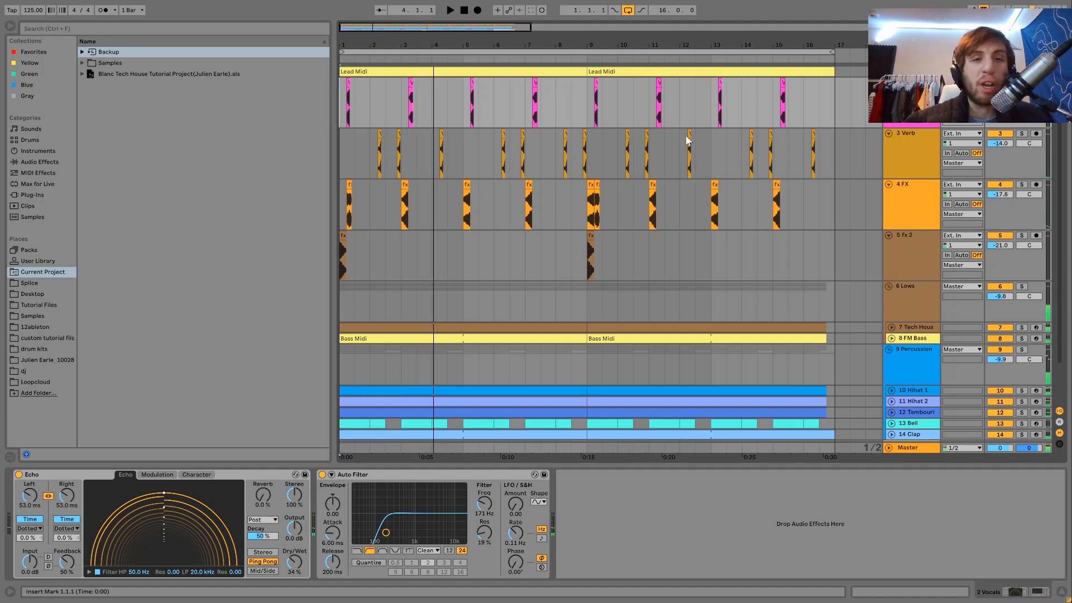
{"action": "mouse_move", "coordinate": [357, 45]}
{"action": "left_mouse_down"}
{"action": "mouse_move", "coordinate": [357, 111]}
{"action": "mouse_move", "coordinate": [340, 42]}
{"action": "left_mouse_up"}
{"action": "left_click", "coordinate": [391, 126]}
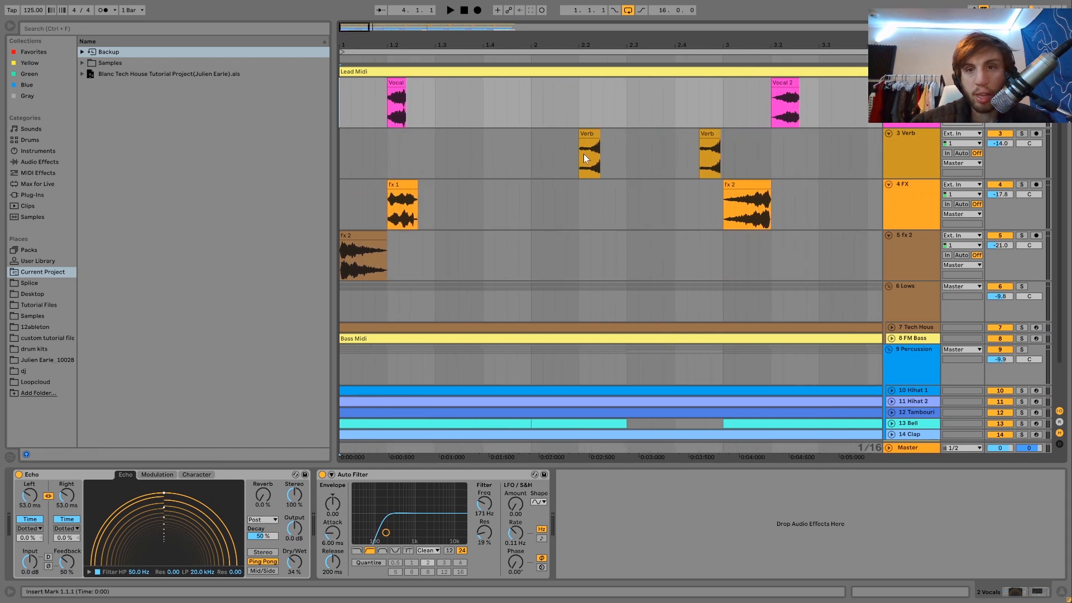
{"action": "left_click", "coordinate": [699, 151]}
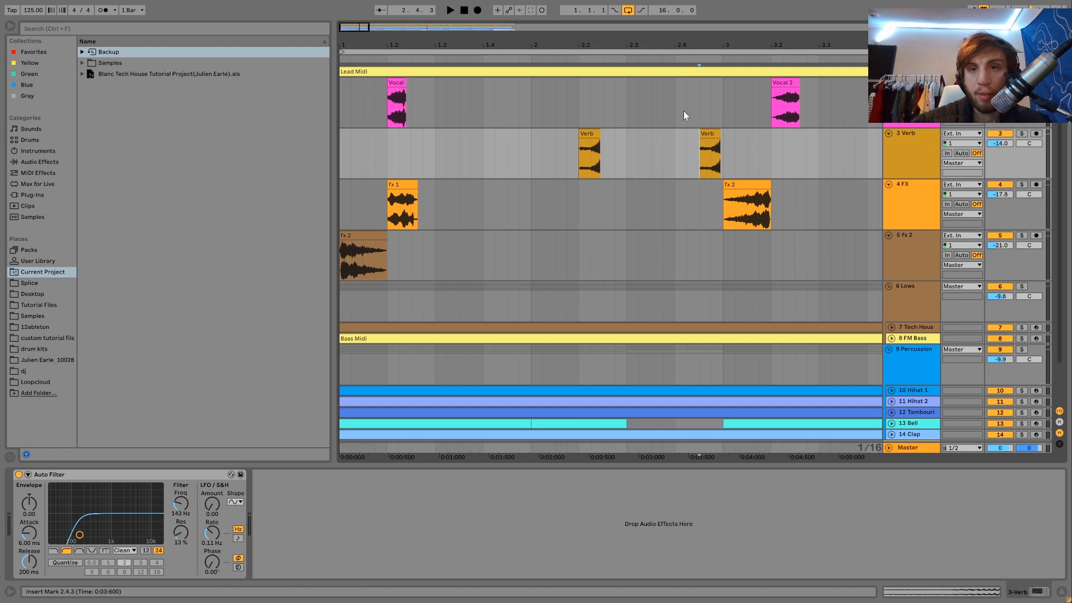
{"action": "key", "text": "space"}
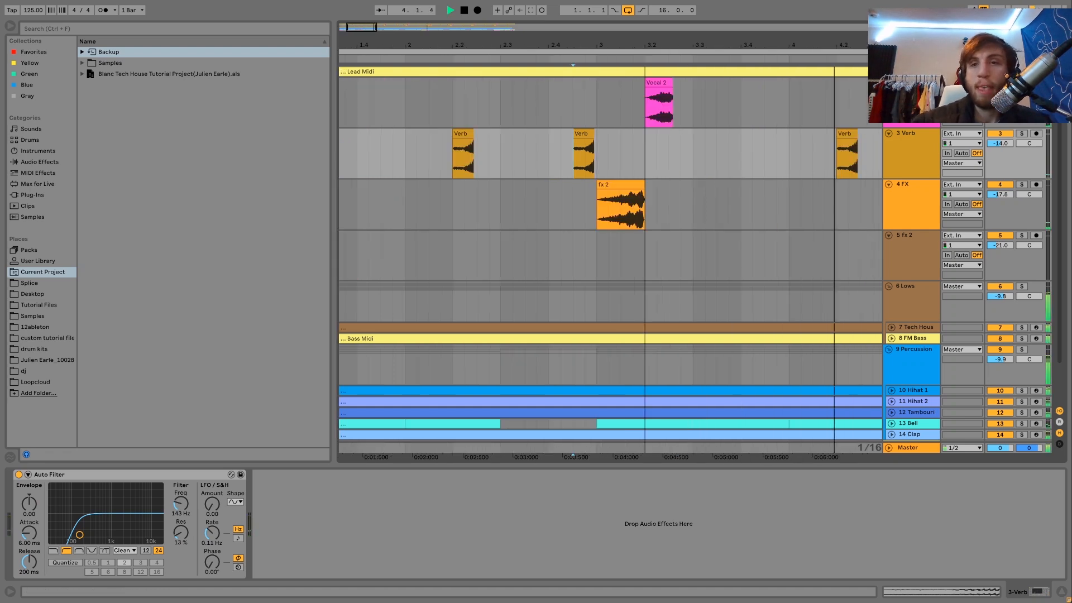
{"action": "left_click_drag", "start_coordinate": [603, 46], "coordinate": [452, 47]}
{"action": "key", "text": "space"}
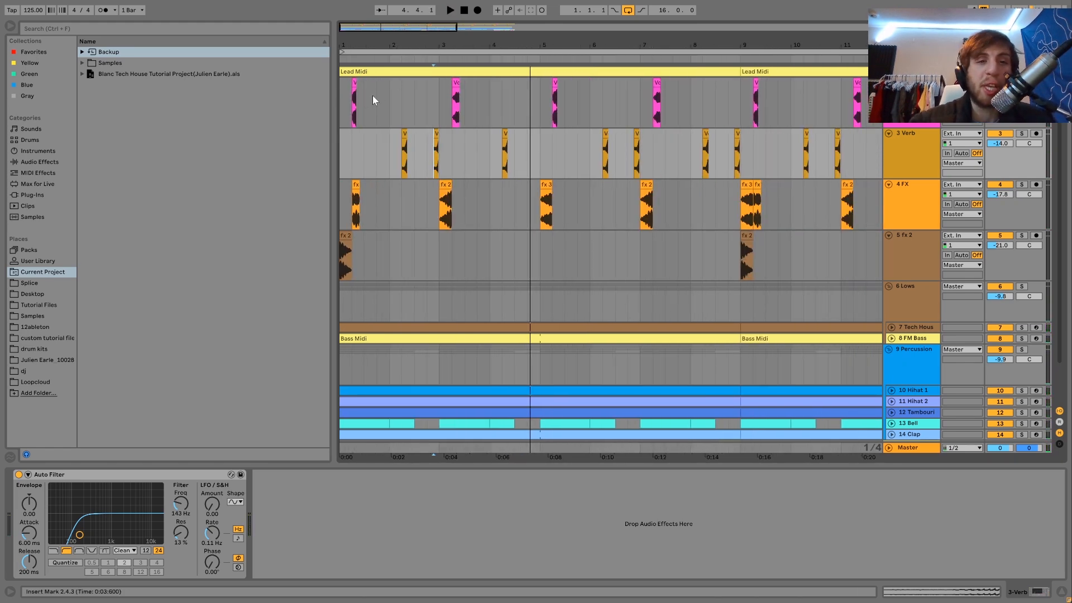
Compare the loop from 1.1.1 with the Vocals, Verb, FX and fx 2 tracks muted and with them active
{"action": "left_click", "coordinate": [344, 118]}
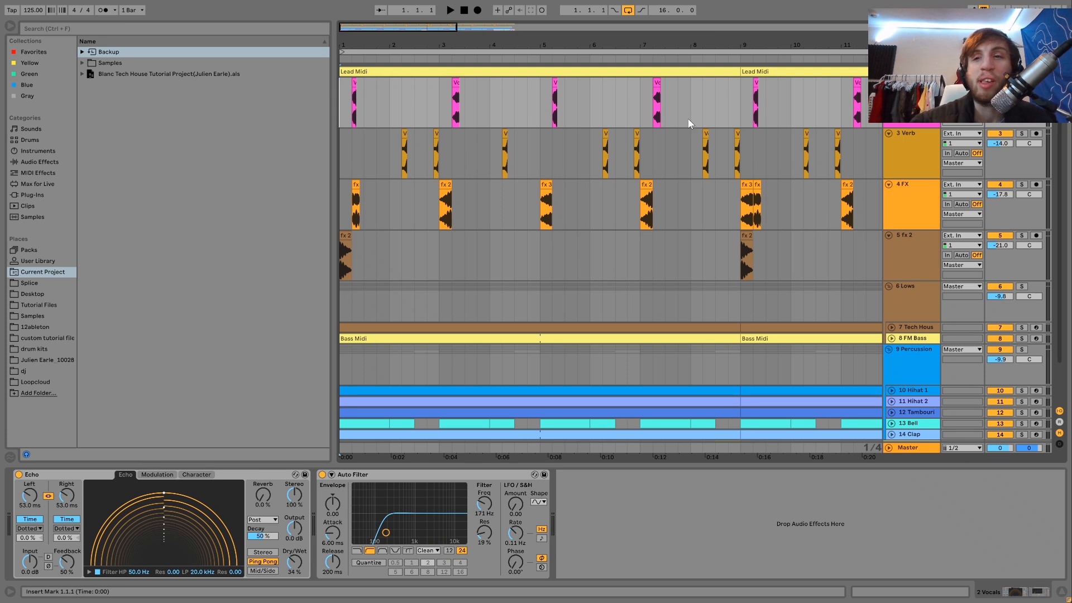
{"action": "left_click", "coordinate": [909, 122]}
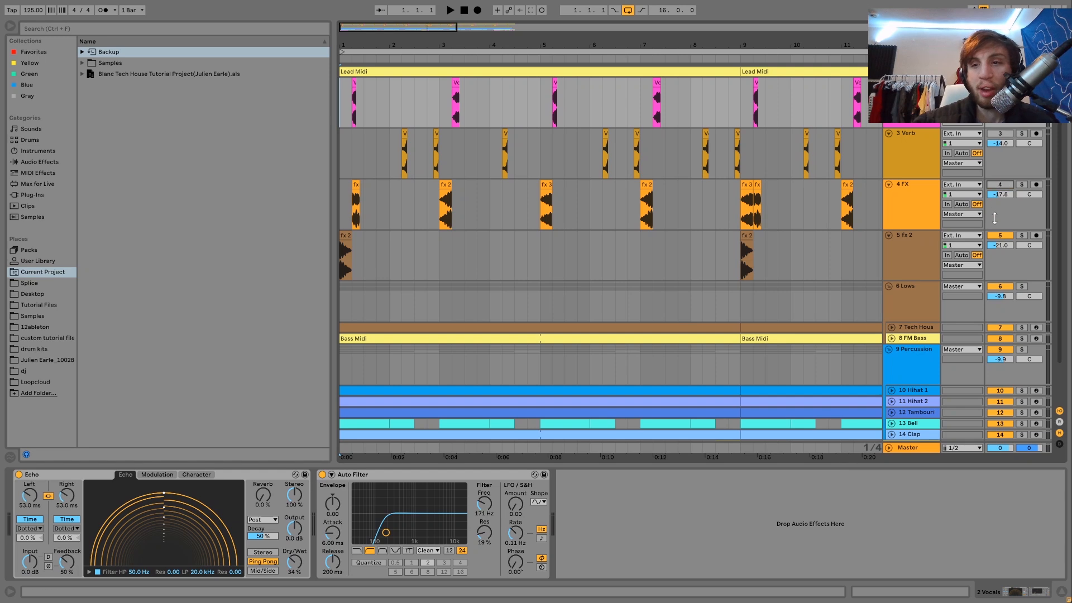
{"action": "left_click", "coordinate": [997, 238]}
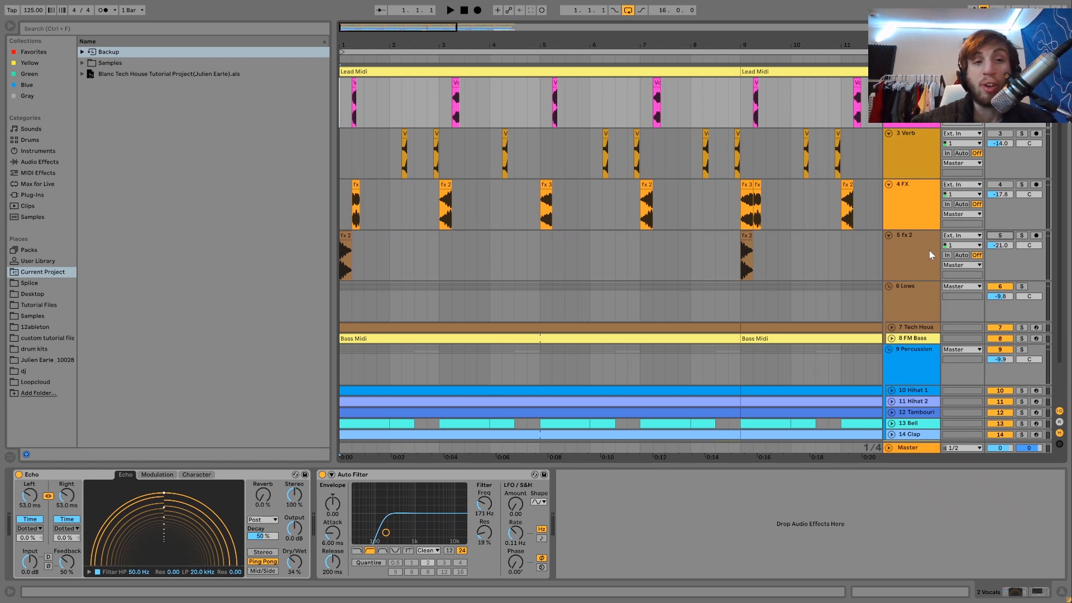
{"action": "key", "text": "space"}
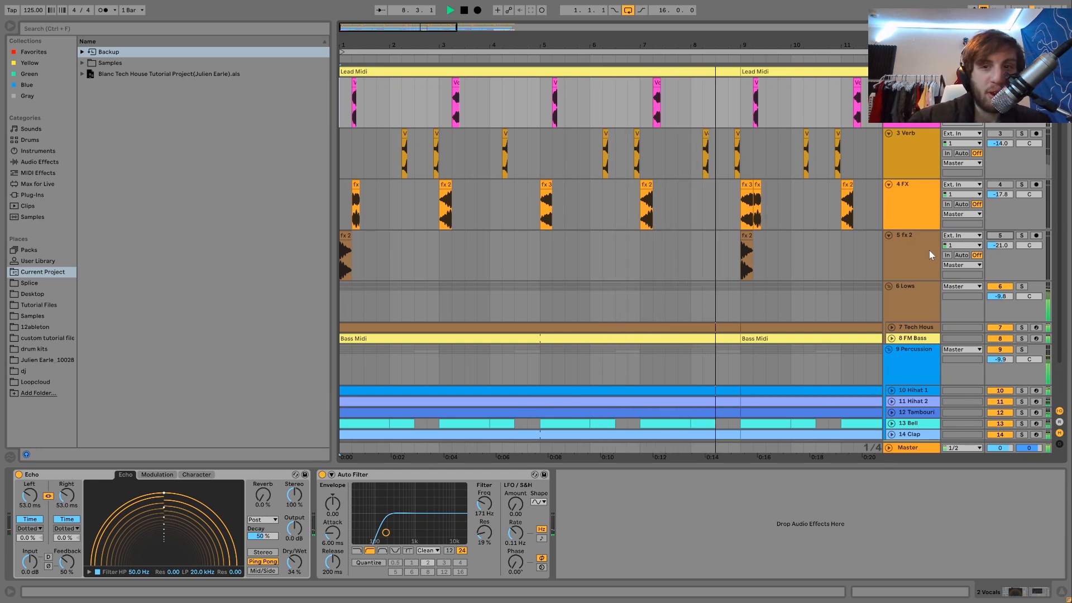
{"action": "key", "text": "space"}
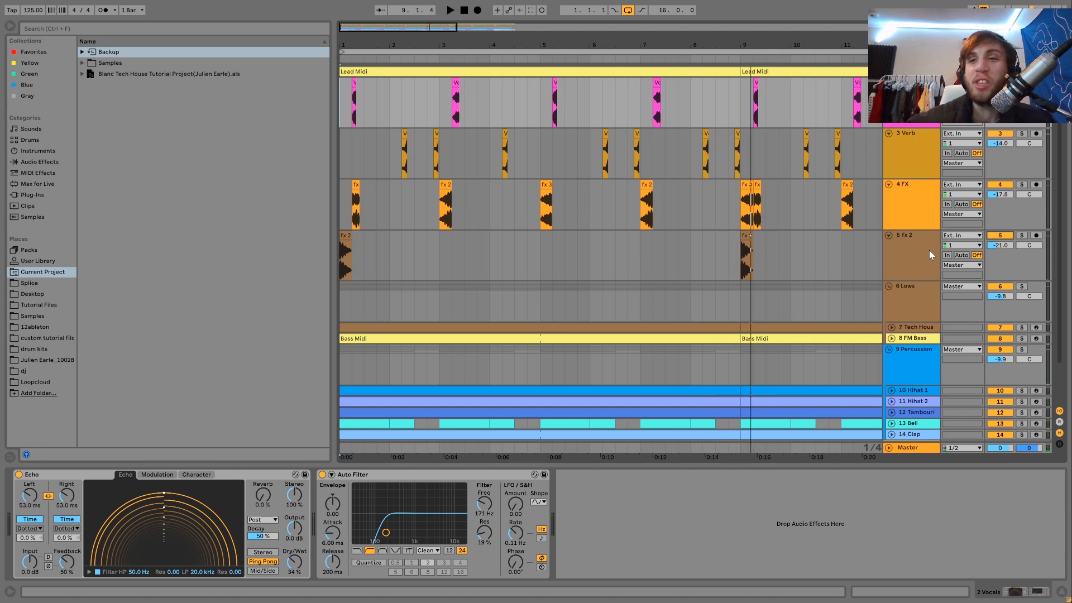
{"action": "key", "text": "space"}
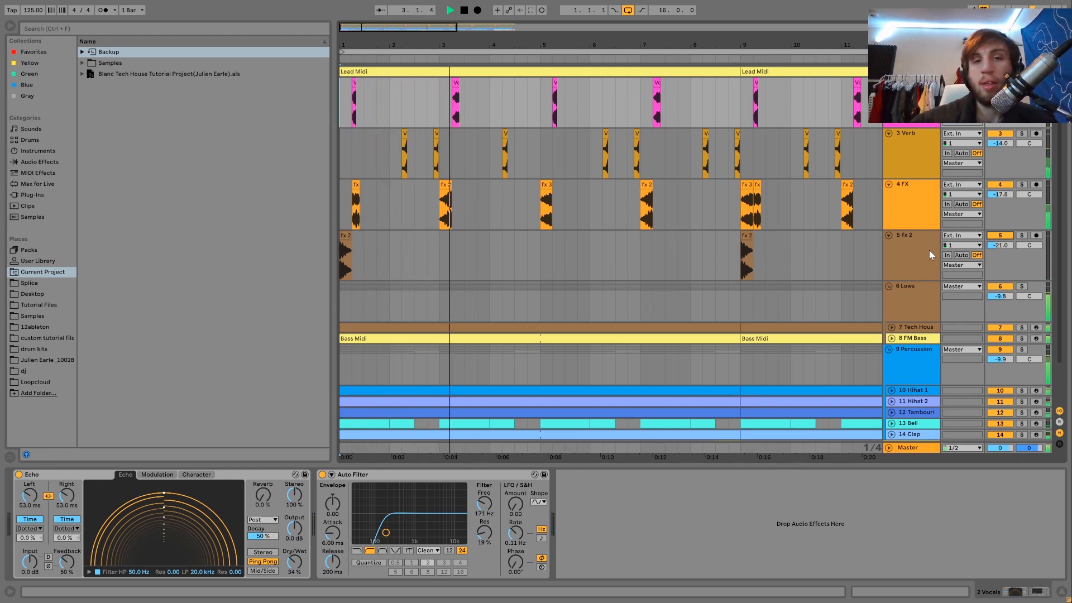
{"action": "key", "text": "space"}
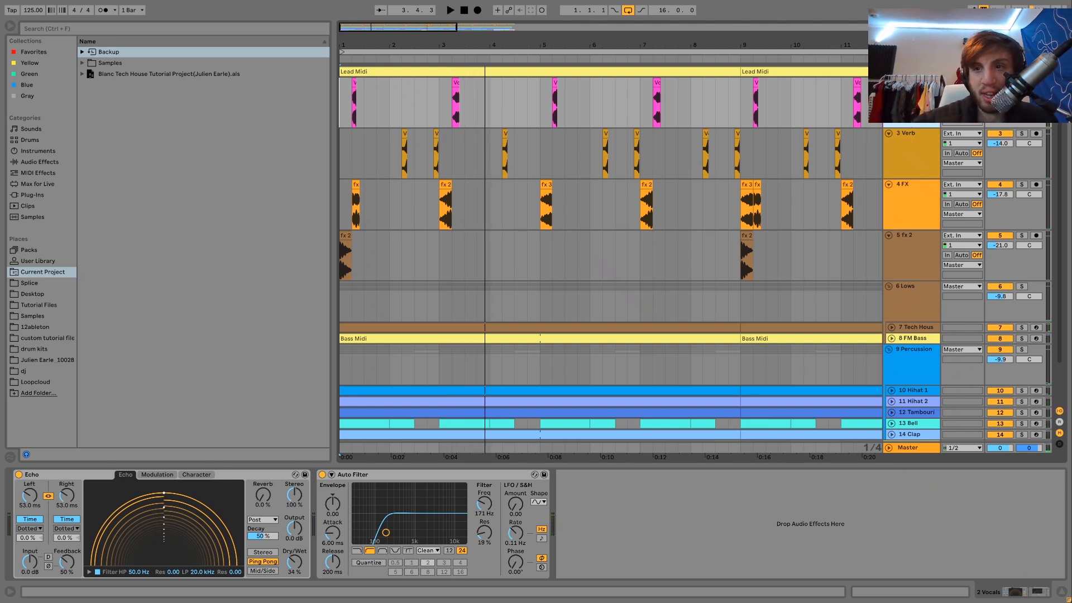
Audition the Vocal 1 clip at 1.2.1 without the rest of the mix
{"action": "left_click_drag", "start_coordinate": [351, 45], "coordinate": [427, 71]}
{"action": "left_click", "coordinate": [442, 84]}
{"action": "key", "text": "space"}
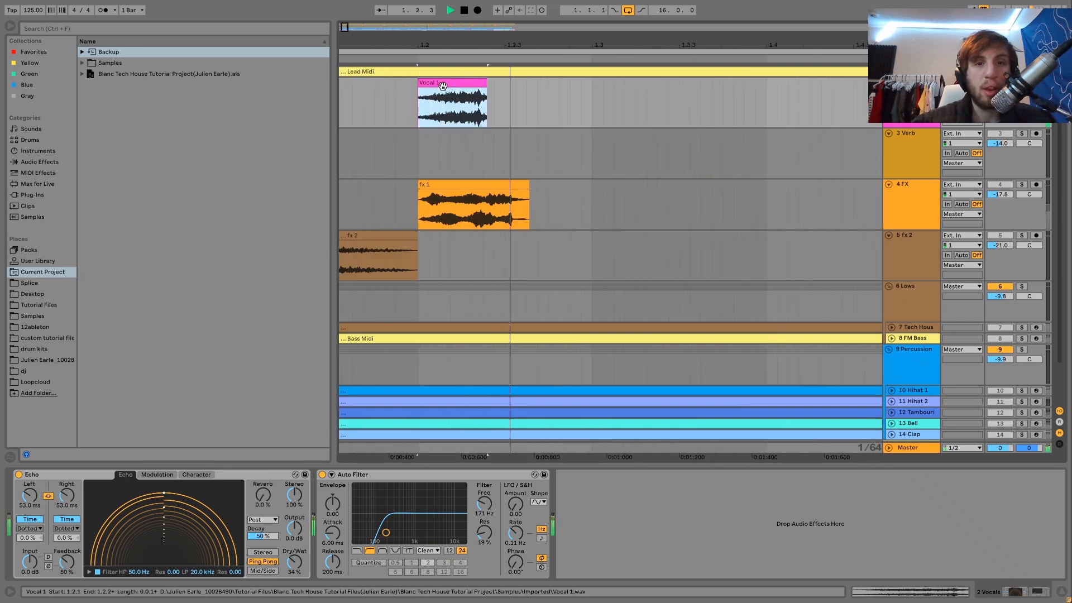
{"action": "key", "text": "space"}
Audition the Vocal 2 clip at 3.2.1 several times without the rest of the mix
{"action": "scroll", "coordinate": [443, 86], "scroll_direction": "right", "scroll_amount": 10}
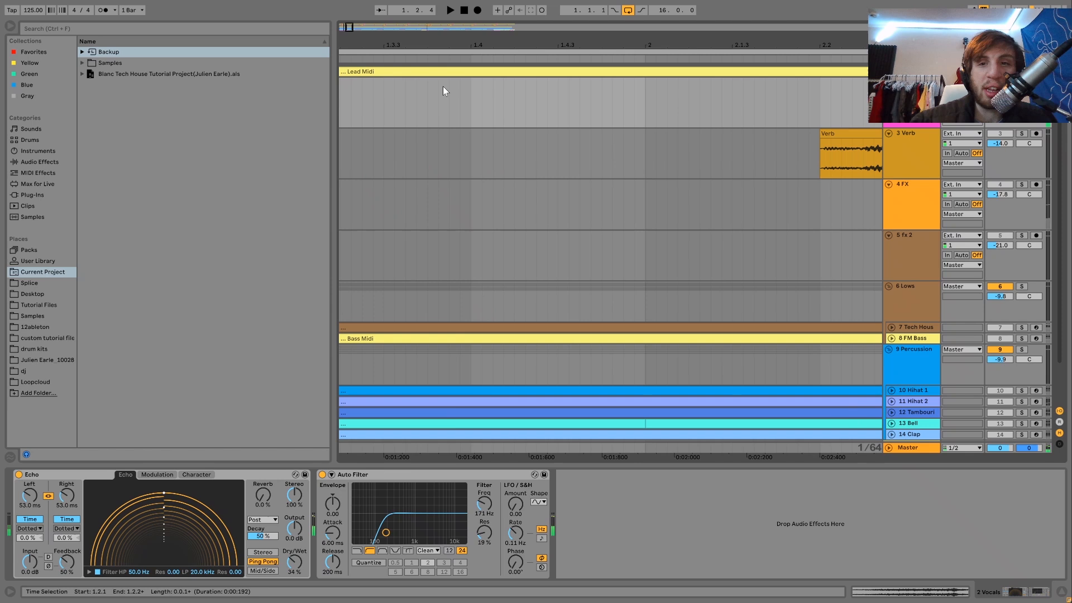
{"action": "scroll", "coordinate": [443, 86], "scroll_direction": "right", "scroll_amount": 10}
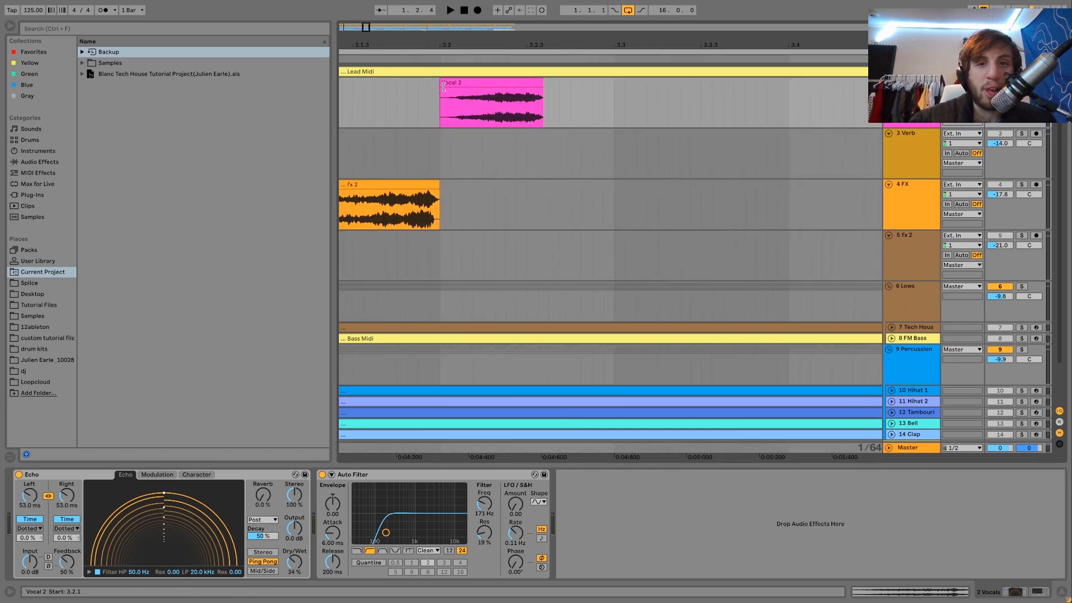
{"action": "left_click", "coordinate": [475, 83]}
{"action": "key", "text": "space"}
{"action": "key", "text": "space"}
{"action": "key", "text": "space"}
{"action": "left_click_drag", "start_coordinate": [503, 44], "coordinate": [503, 7]}
{"action": "key", "text": "space"}
{"action": "key", "text": "space"}
{"action": "key", "text": "space"}
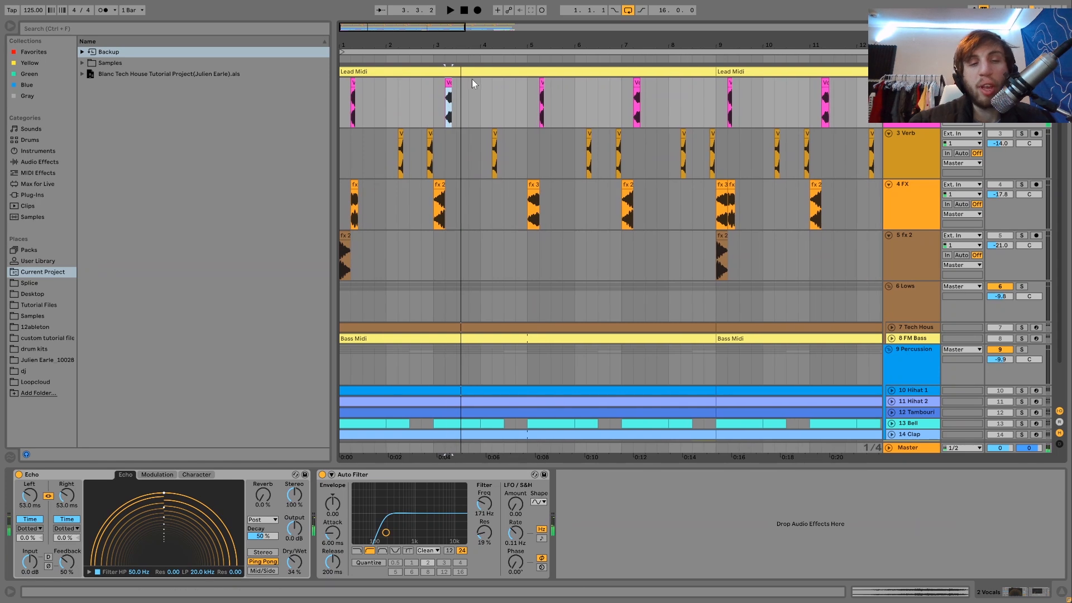
Solo the Verb track and audition its first clip at 2.2.1
{"action": "left_click", "coordinate": [401, 134]}
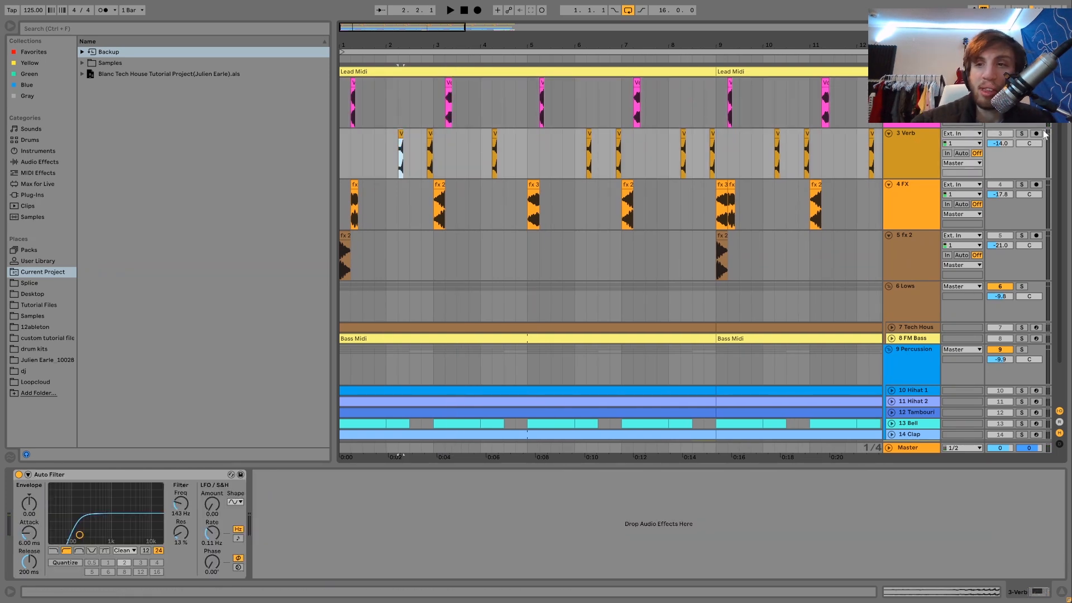
{"action": "left_click", "coordinate": [1022, 134]}
{"action": "key", "text": "space"}
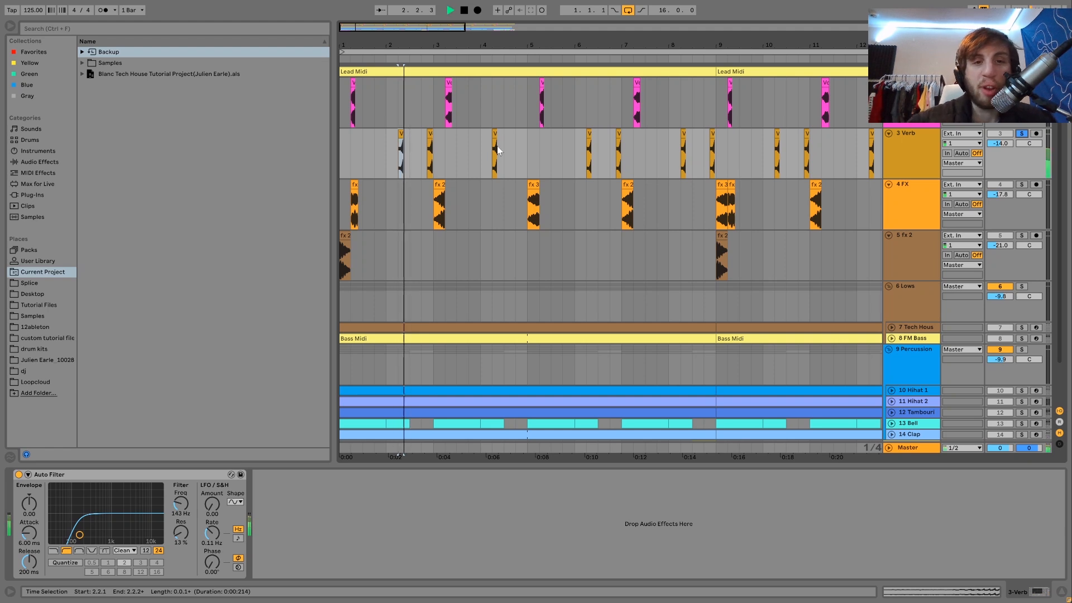
{"action": "key", "text": "space"}
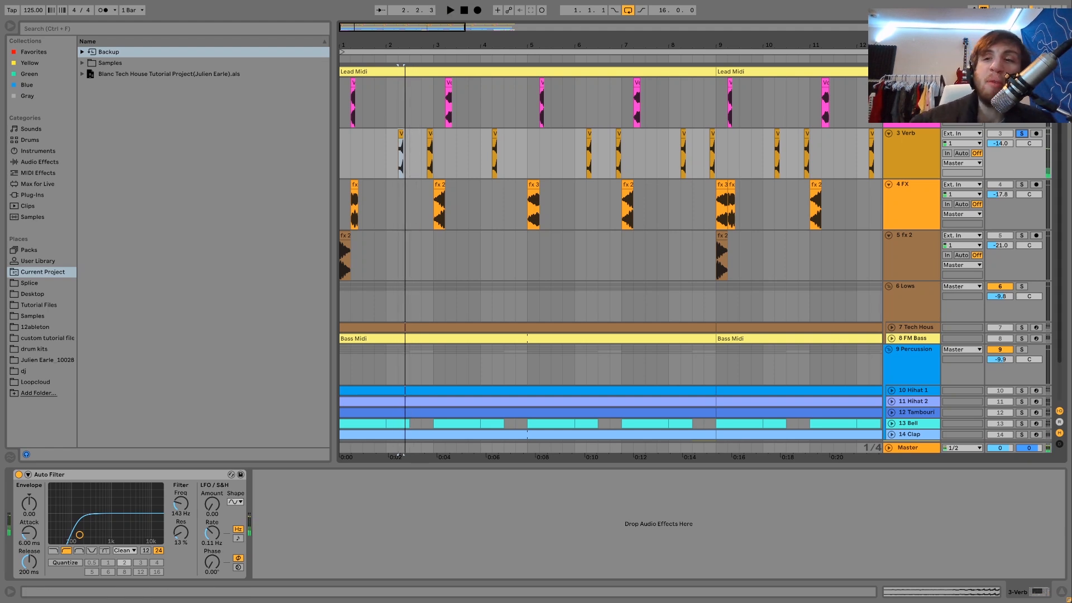
Play the Verb clips in the full mix from 2.1.1 with the Verb track unsoloed, and stop just after bar 3 begins
{"action": "left_click", "coordinate": [385, 153]}
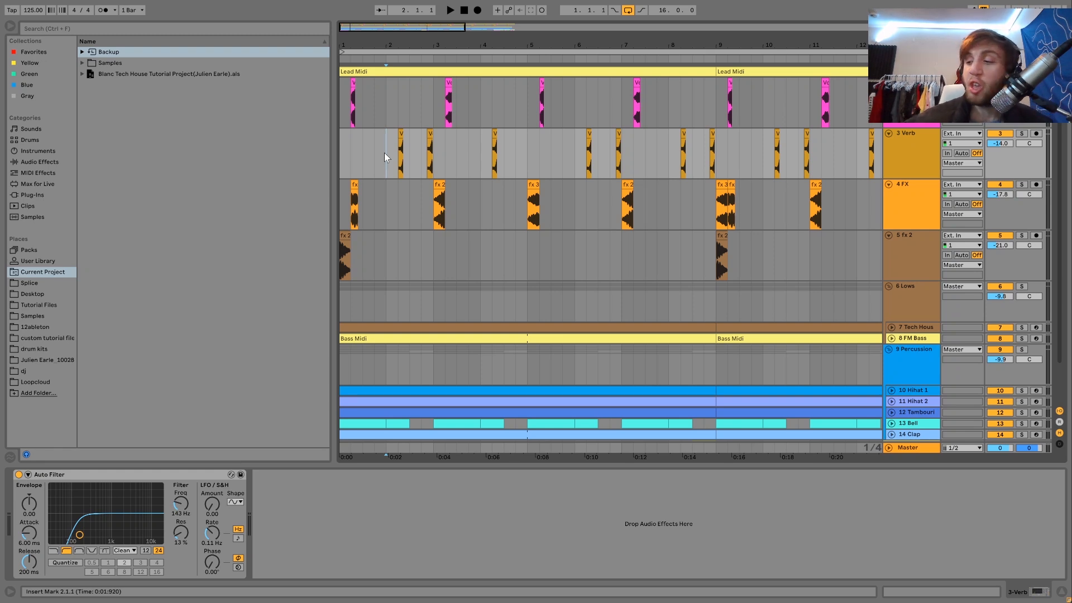
{"action": "key", "text": "space"}
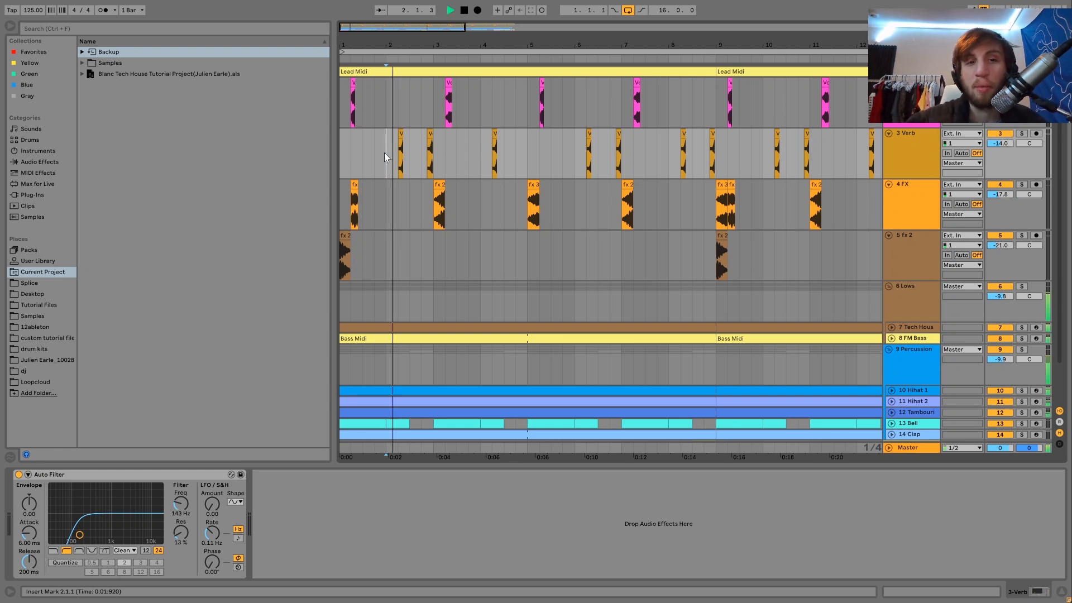
{"action": "key", "text": "space"}
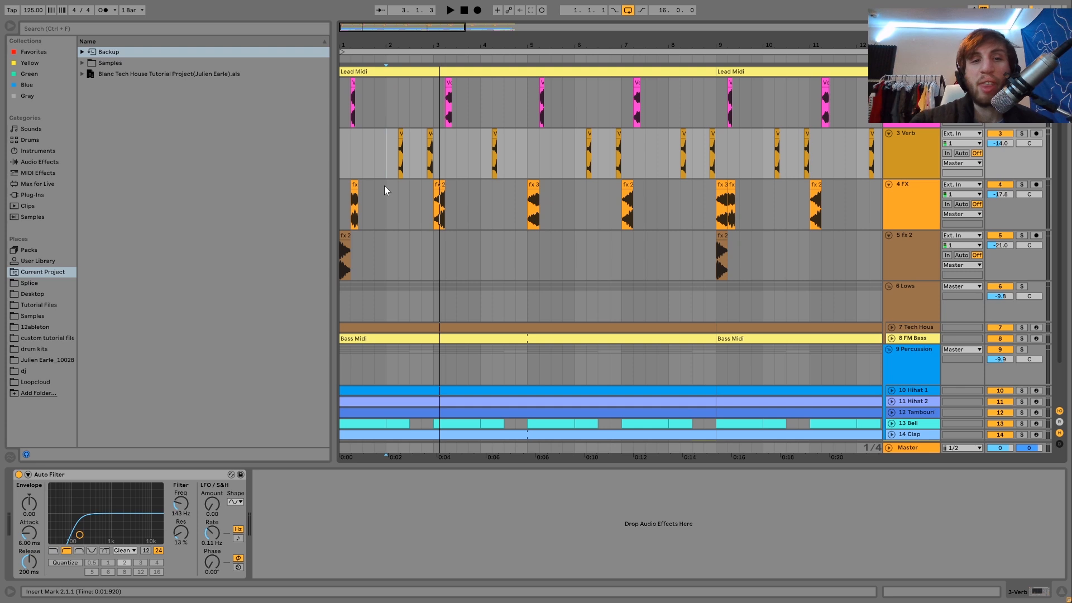
Replay the Verb clips with all tracks from 2.1.1 up to the start of bar 3
{"action": "key", "text": "space"}
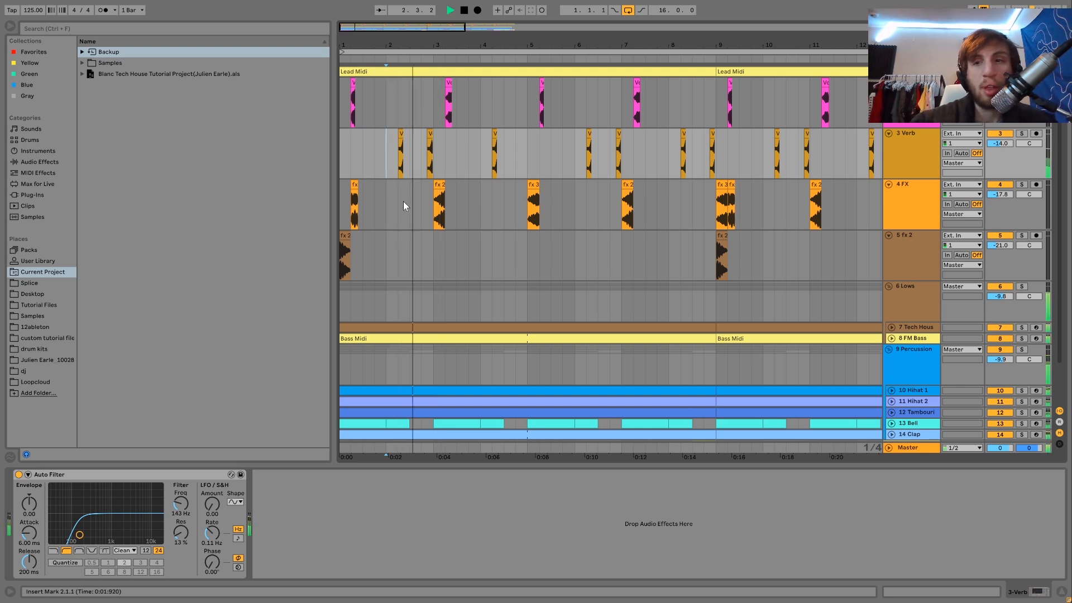
{"action": "key", "text": "space"}
Solo the FX track and audition its clips at 1.2.1 and 3.1.1
{"action": "left_click", "coordinate": [919, 213]}
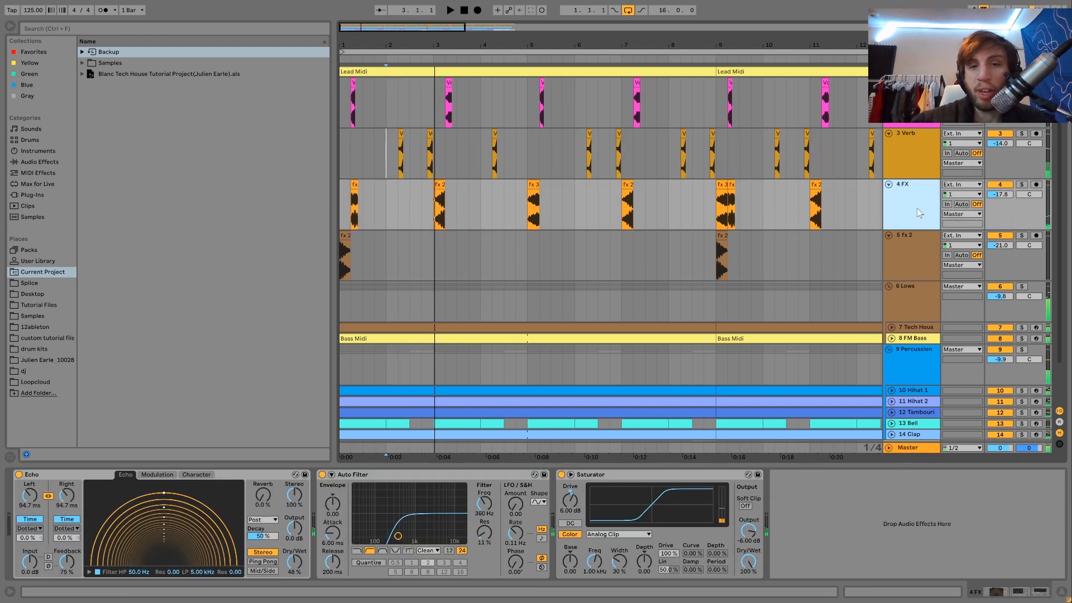
{"action": "left_click", "coordinate": [1022, 185]}
{"action": "left_click", "coordinate": [352, 192]}
{"action": "key", "text": "space"}
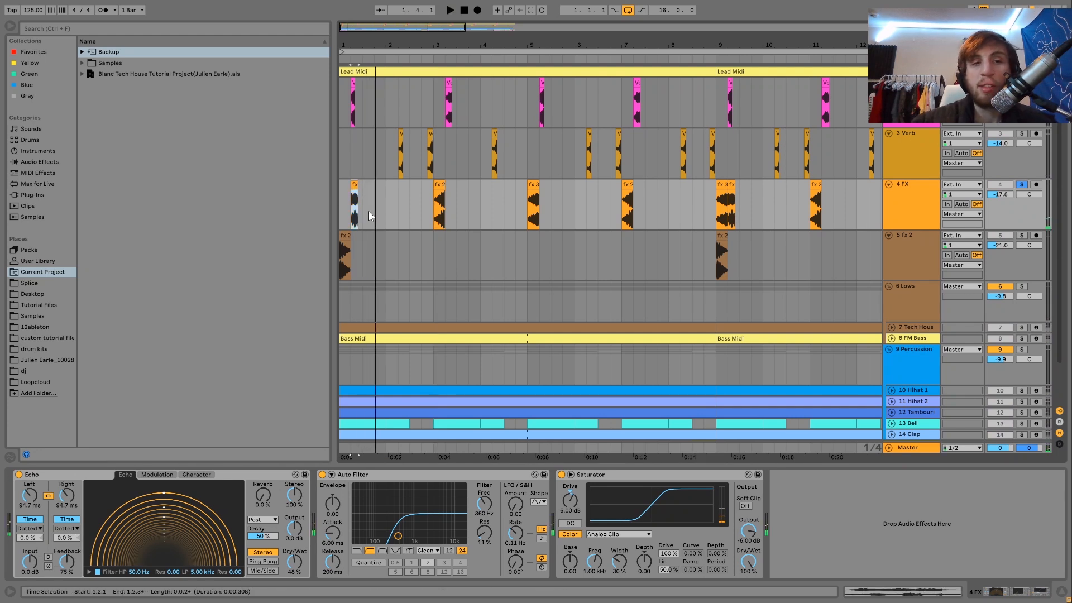
{"action": "left_click", "coordinate": [436, 186]}
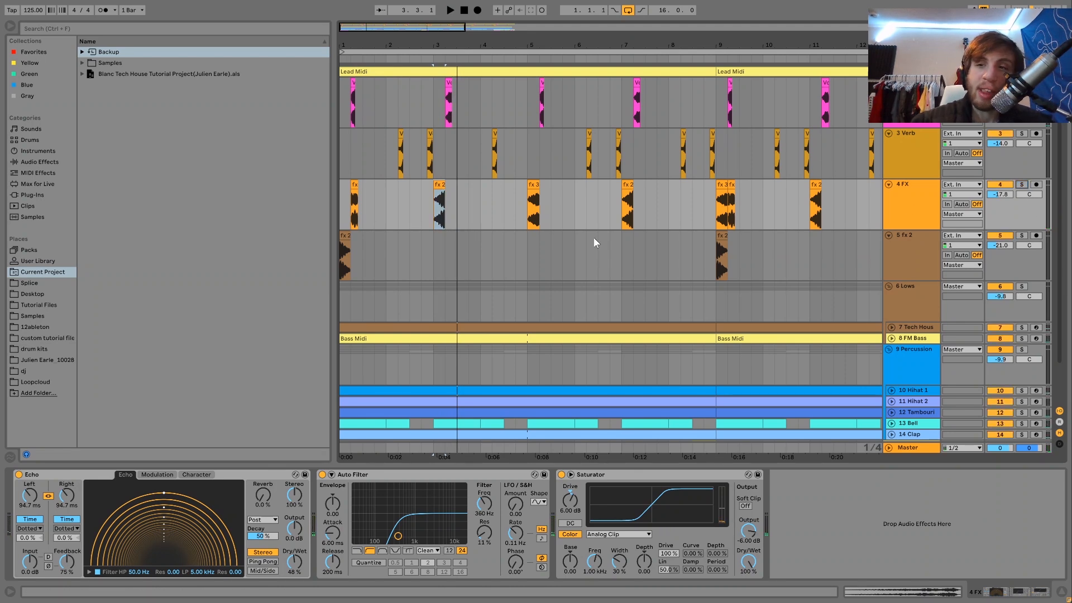
Unsolo the FX track and play the full mix from 1.1.1 through the first FX clip, stopping at bar 2
{"action": "left_click", "coordinate": [343, 219]}
{"action": "key", "text": "space"}
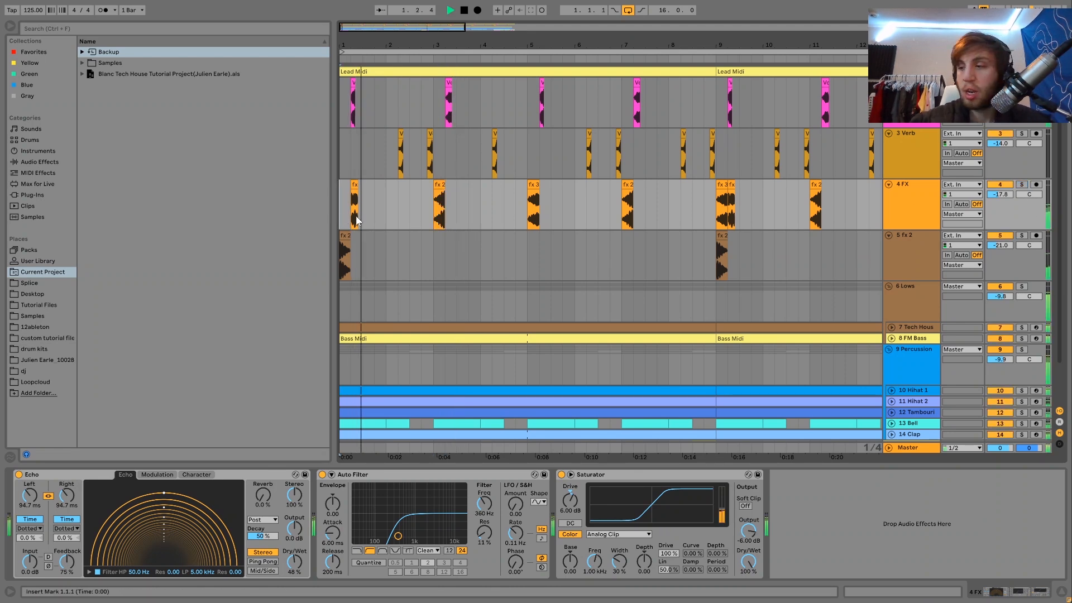
{"action": "key", "text": "space"}
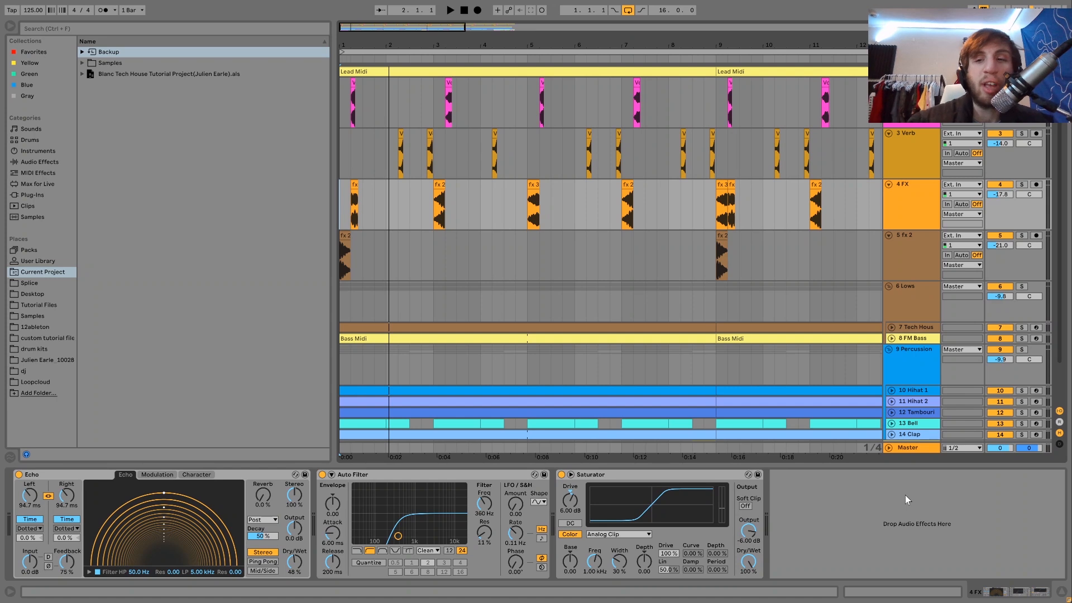
Solo the fx 2 track and audition its reversed clip at 1.1.1
{"action": "left_click", "coordinate": [920, 257]}
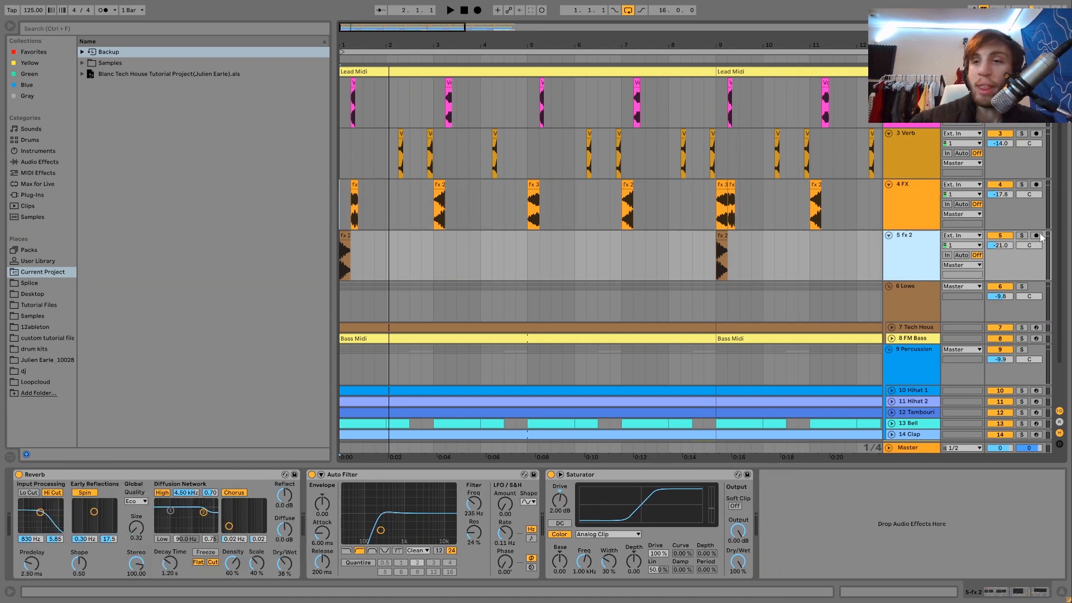
{"action": "left_click", "coordinate": [1022, 235]}
{"action": "left_click", "coordinate": [344, 257]}
{"action": "key", "text": "space"}
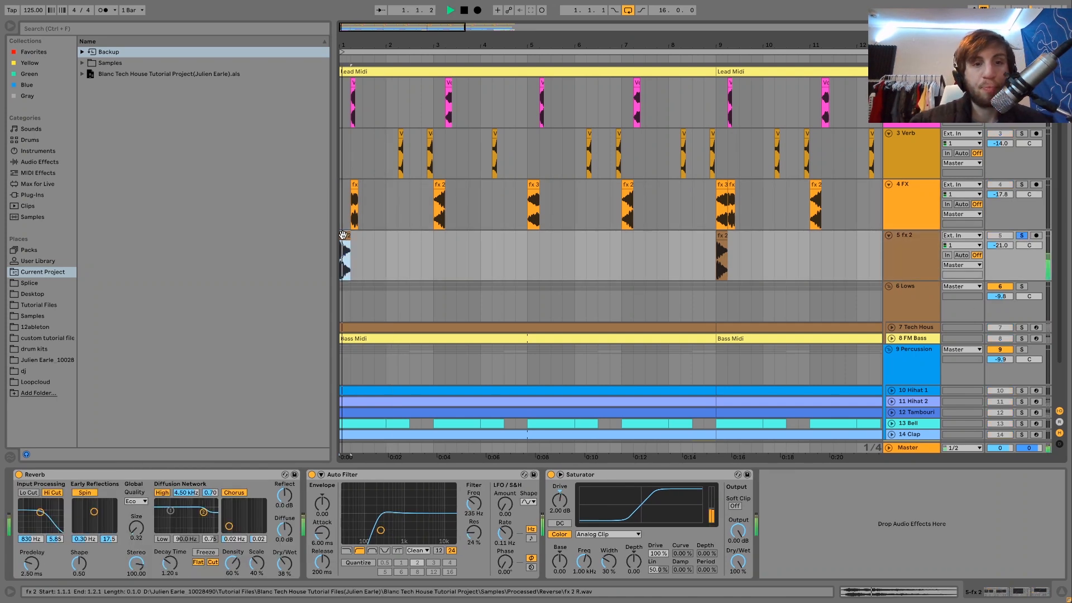
Compare the FX track's clip at 3.1.1 with the fx 2 track's clip at 1.1.1, soloing each track in turn
{"action": "left_click", "coordinate": [1023, 185]}
{"action": "left_click", "coordinate": [437, 187]}
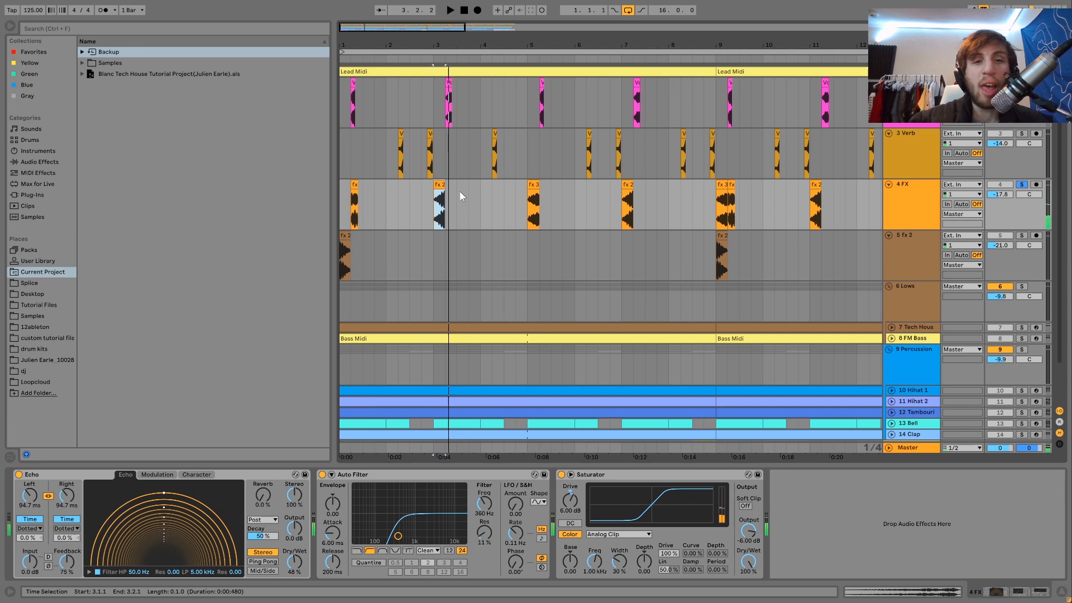
{"action": "left_click", "coordinate": [344, 236]}
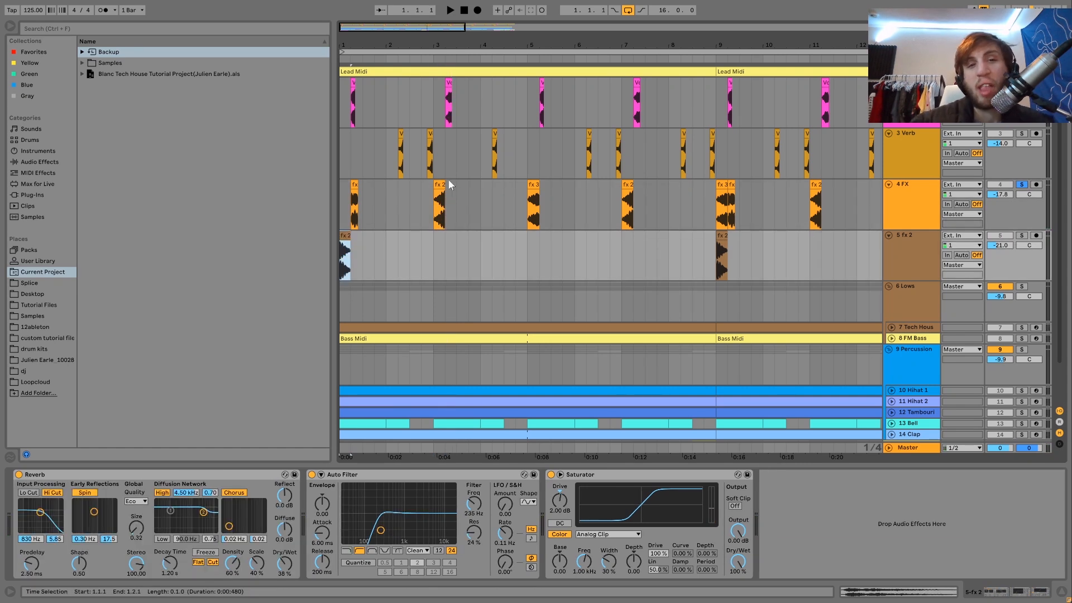
{"action": "left_click", "coordinate": [1021, 235]}
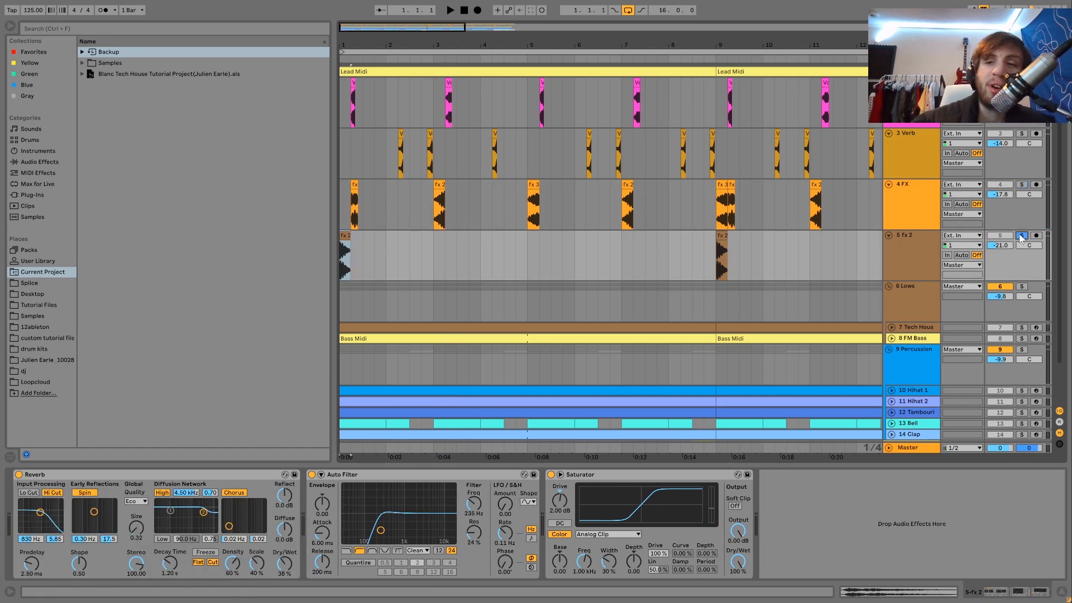
{"action": "key", "text": "space"}
{"action": "key", "text": "space"}
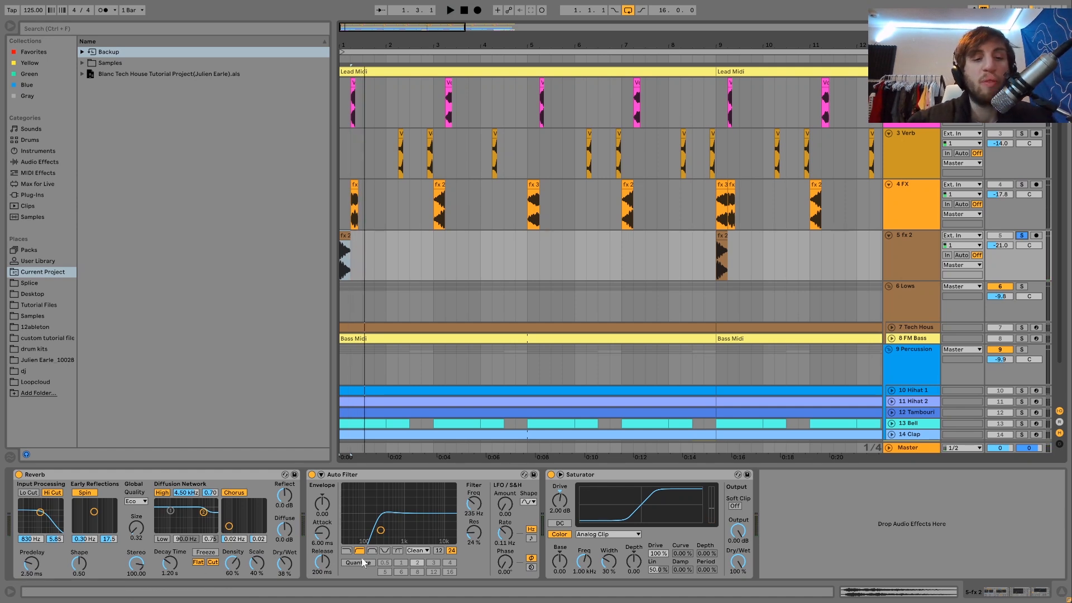
Review the effect chains on the FX, Verb, Vocals and fx 2 tracks, and unsolo the fx 2 track
{"action": "left_click", "coordinate": [906, 192]}
{"action": "key", "text": "Up"}
{"action": "key", "text": "Up"}
{"action": "key", "text": "Down"}
{"action": "key", "text": "Down"}
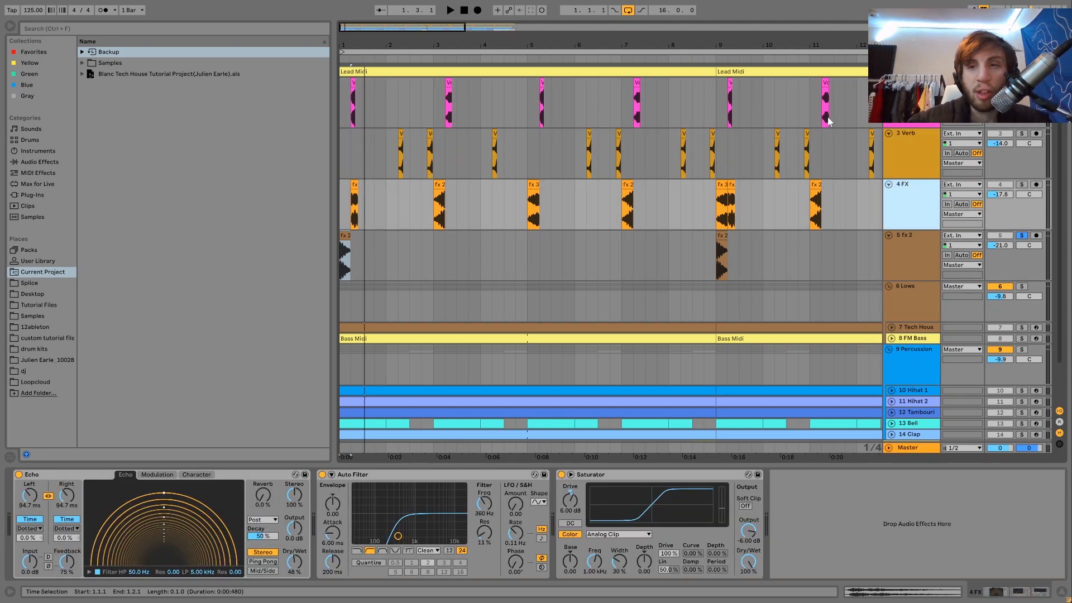
{"action": "key", "text": "Up"}
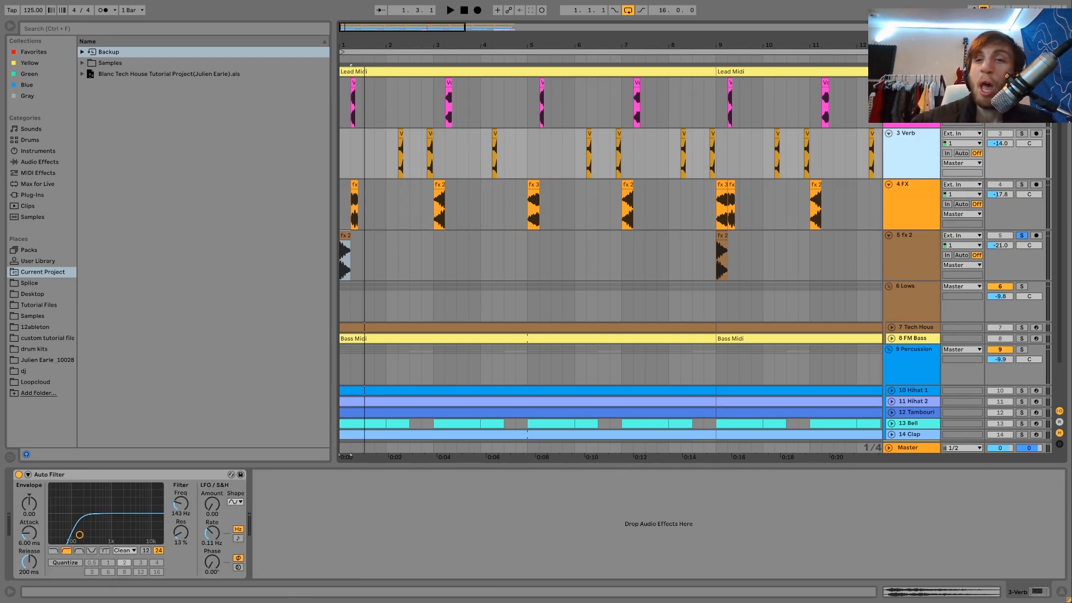
{"action": "key", "text": "Up"}
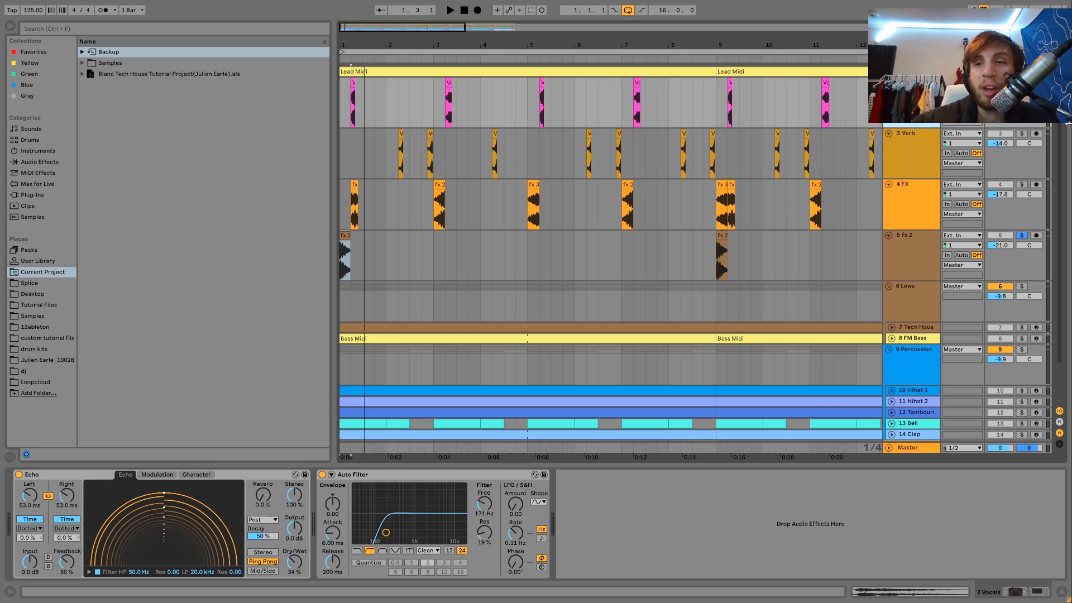
{"action": "left_click", "coordinate": [1021, 236]}
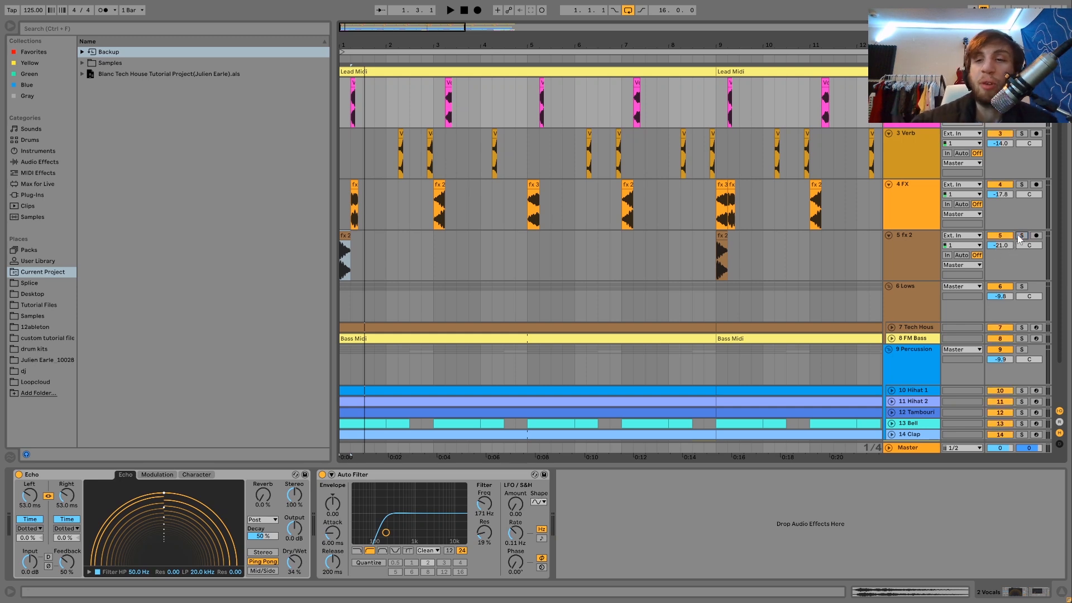
{"action": "left_click", "coordinate": [919, 246]}
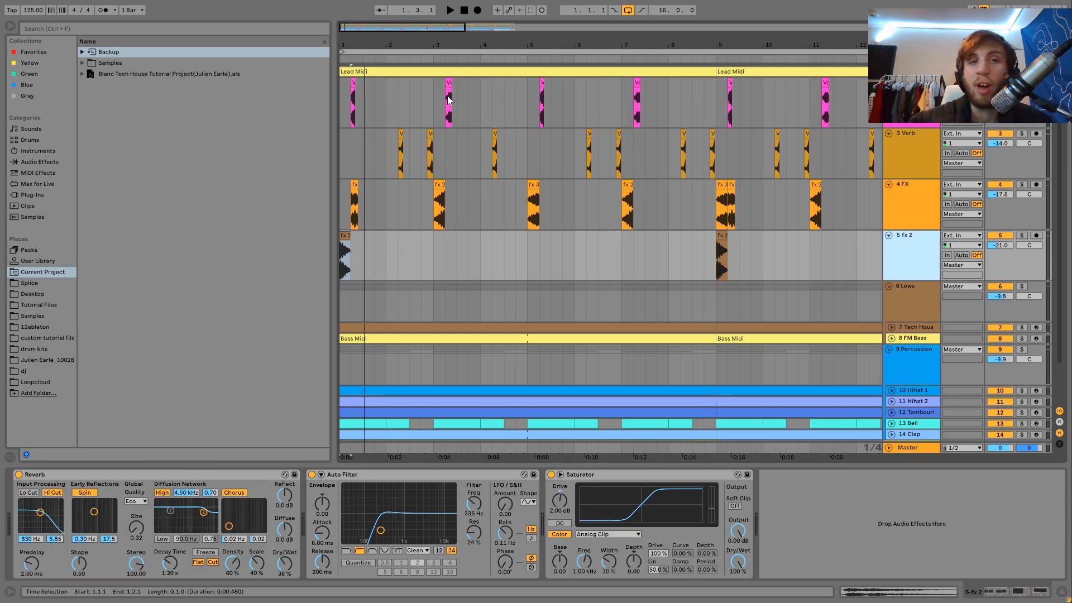
Play the full mix from 1.1.1 through bar 7 to hear how the vocal, Verb and FX clips combine
{"action": "left_click", "coordinate": [342, 97]}
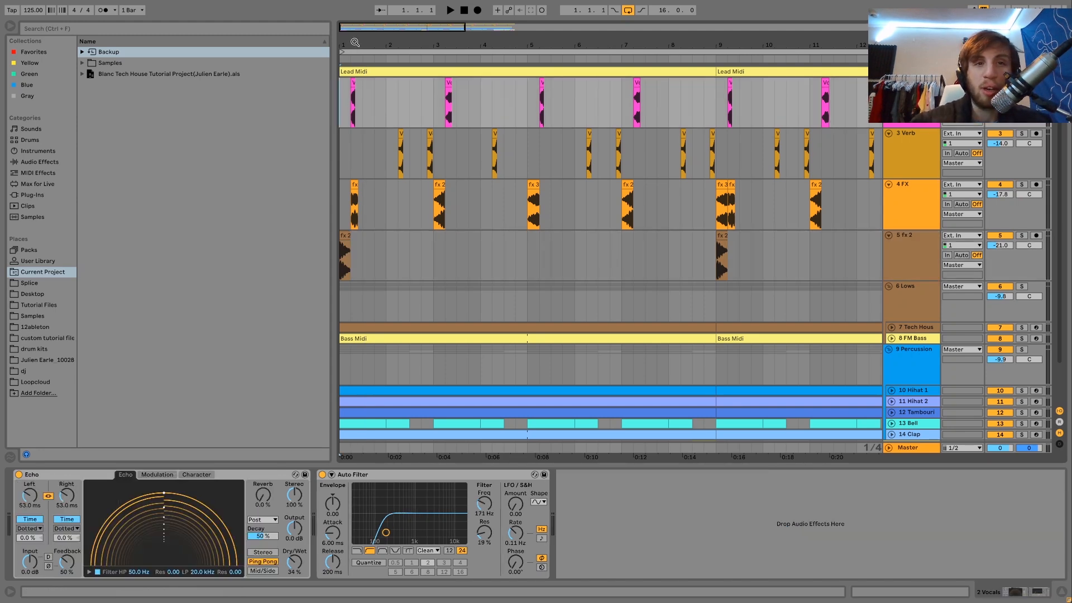
{"action": "key", "text": "space"}
{"action": "left_click_drag", "start_coordinate": [356, 43], "coordinate": [344, 42]}
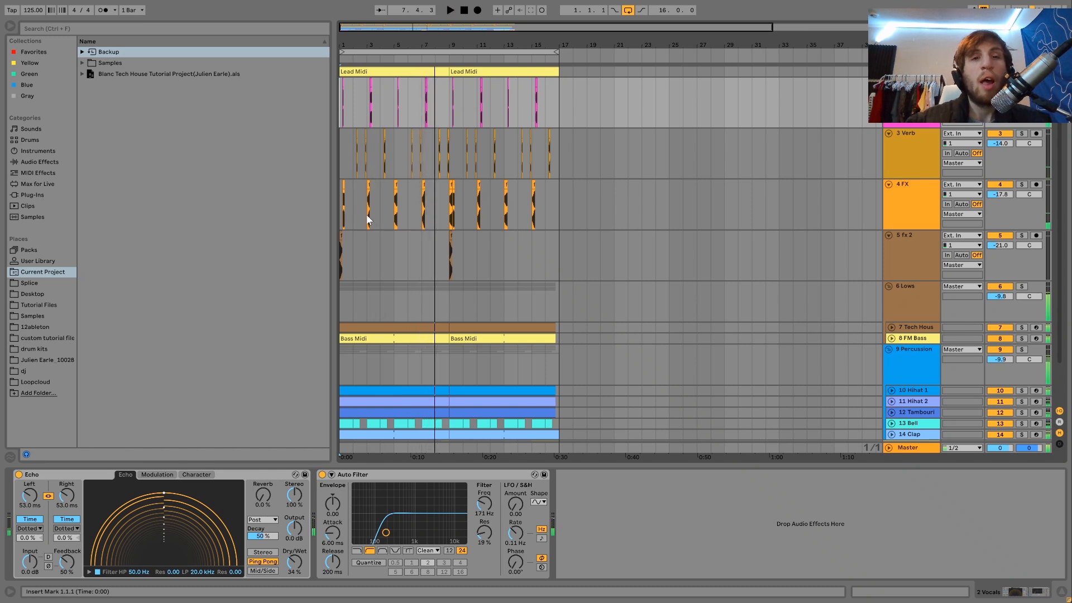
Play the opening bars of the full mix twice from 1.1.1, with the entire 16-bar arrangement in view
{"action": "scroll", "coordinate": [363, 211], "scroll_direction": "up", "scroll_amount": 10}
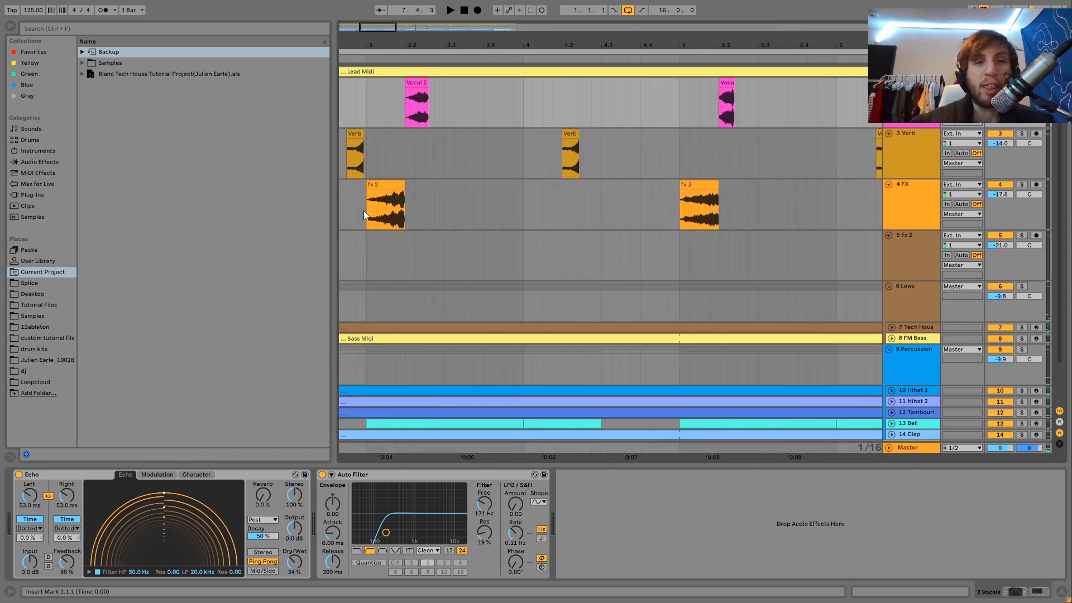
{"action": "scroll", "coordinate": [363, 211], "scroll_direction": "down", "scroll_amount": 11}
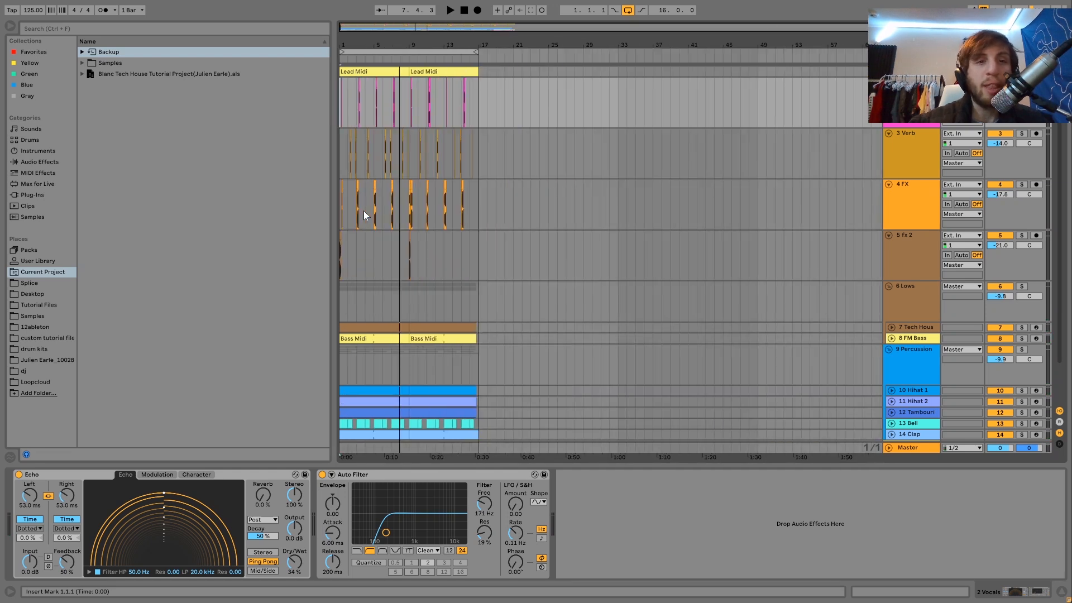
{"action": "left_click_drag", "start_coordinate": [351, 44], "coordinate": [339, 145]}
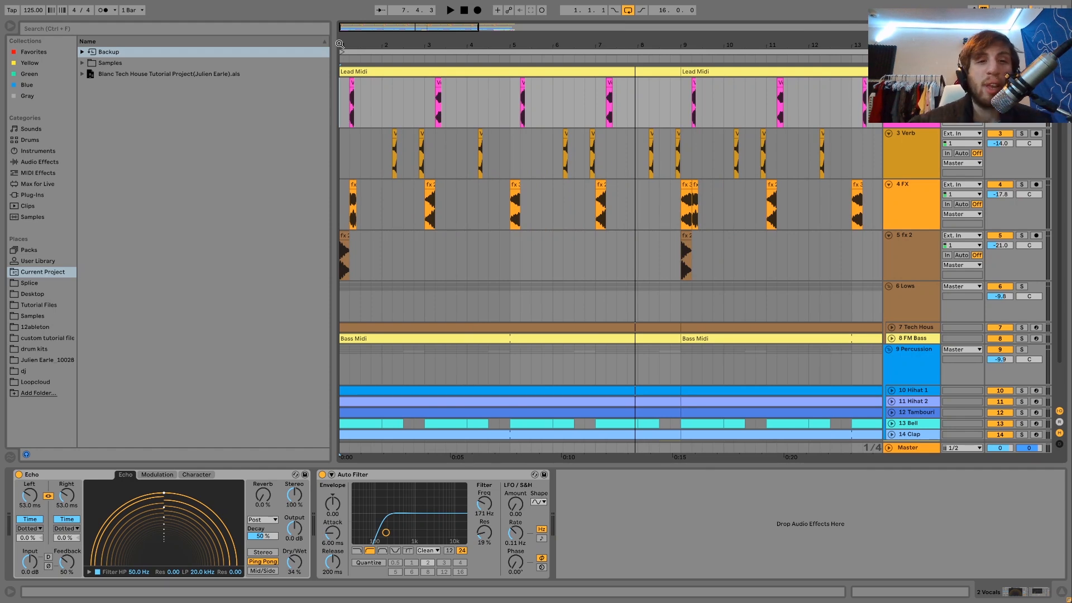
{"action": "left_click_drag", "start_coordinate": [357, 46], "coordinate": [357, 38]}
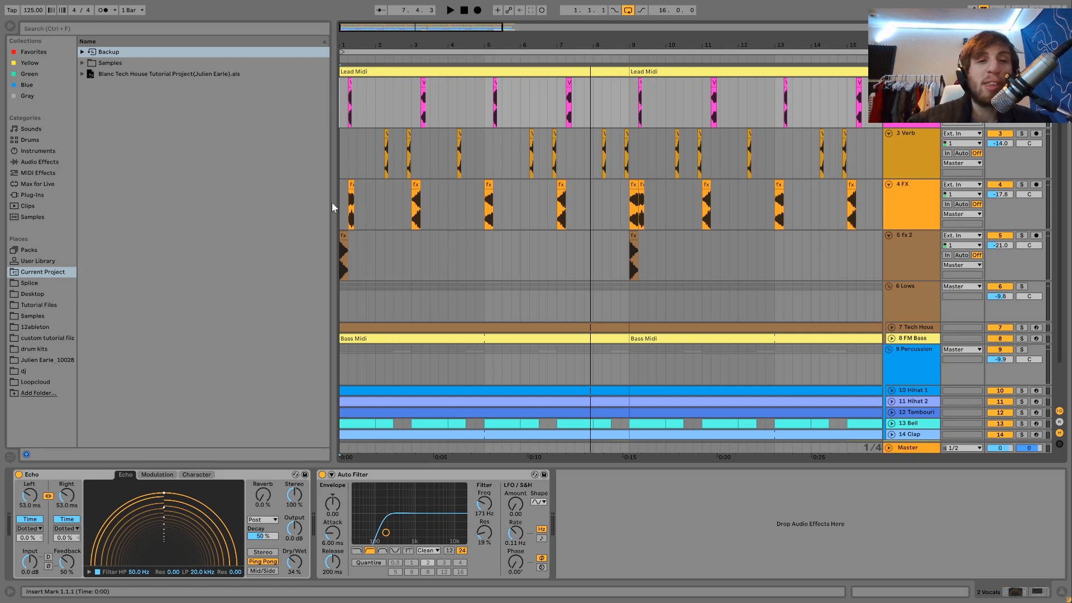
{"action": "left_click", "coordinate": [341, 156]}
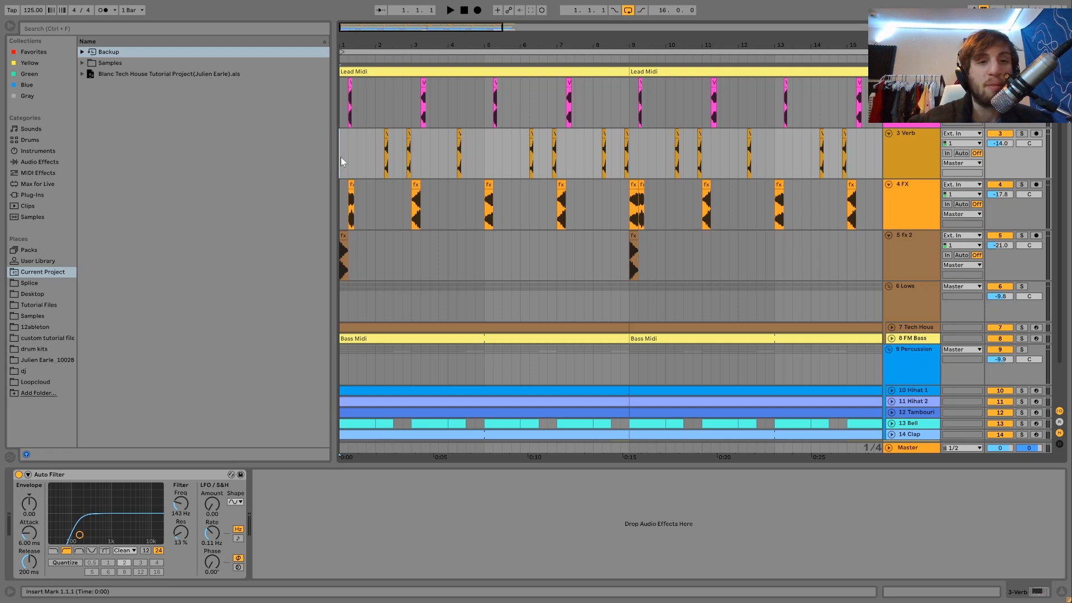
{"action": "left_click_drag", "start_coordinate": [369, 41], "coordinate": [364, 41]}
{"action": "key", "text": "space"}
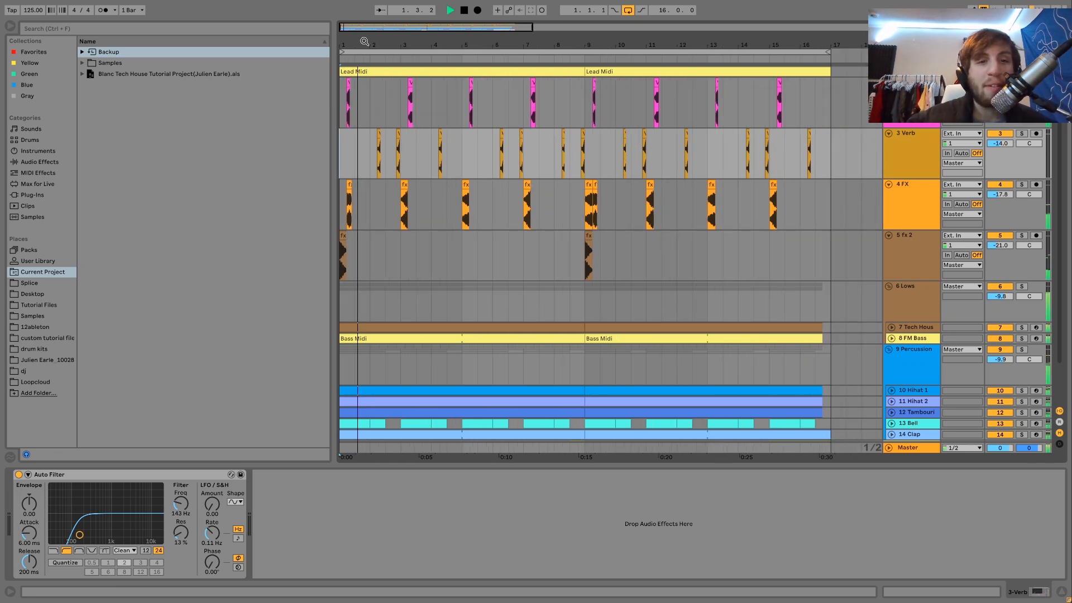
{"action": "key", "text": "space"}
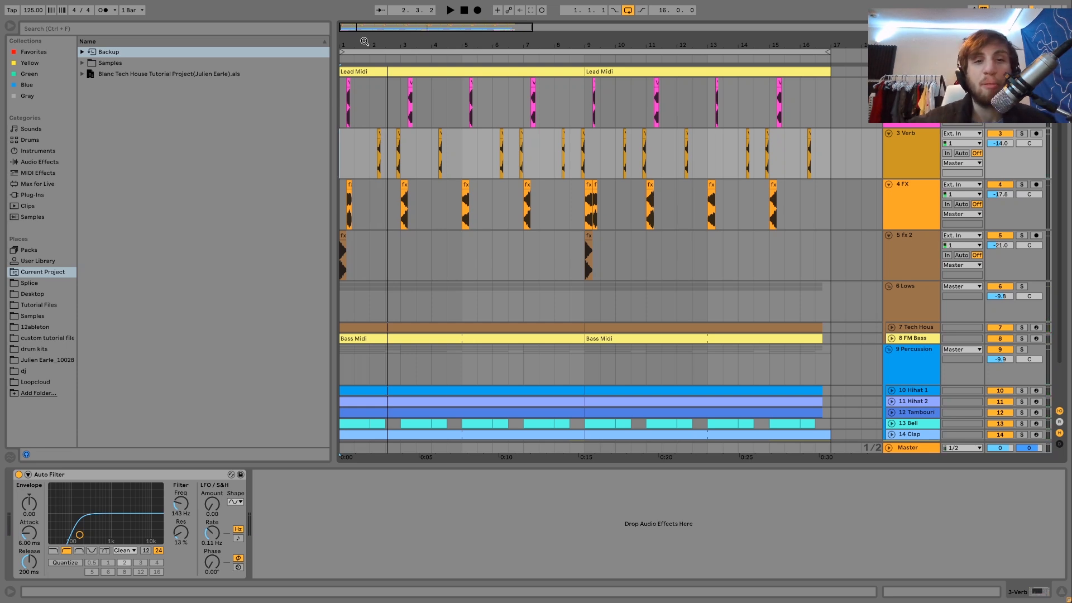
{"action": "key", "text": "space"}
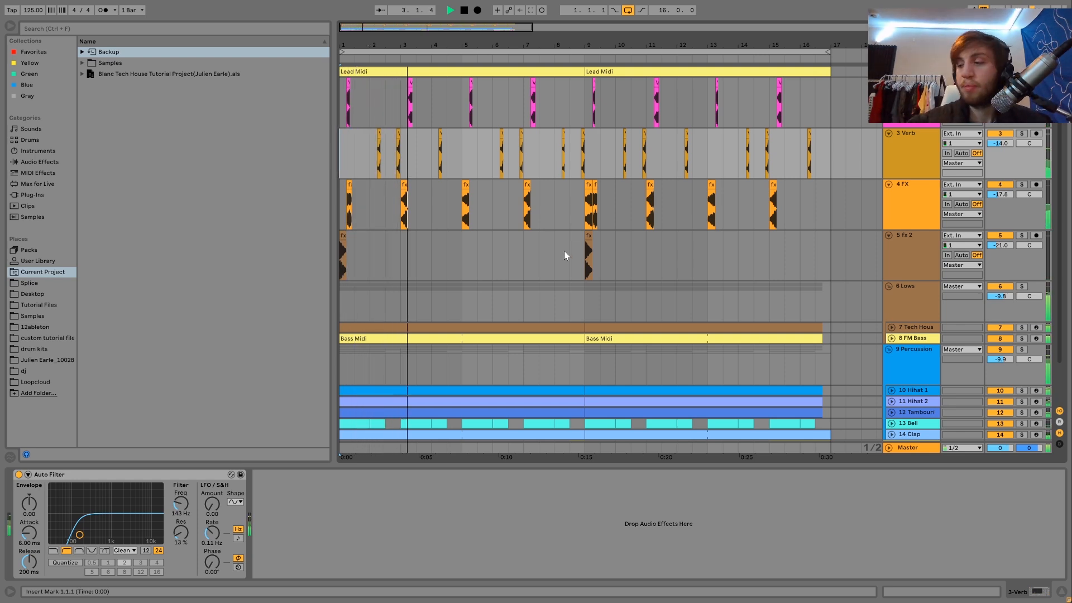
{"action": "key", "text": "space"}
Unfold and solo the Tech House Kick track, and audition its second clip from 9.1.1
{"action": "scroll", "coordinate": [564, 250], "scroll_direction": "down", "scroll_amount": 2}
{"action": "scroll", "coordinate": [564, 255], "scroll_direction": "down", "scroll_amount": 1}
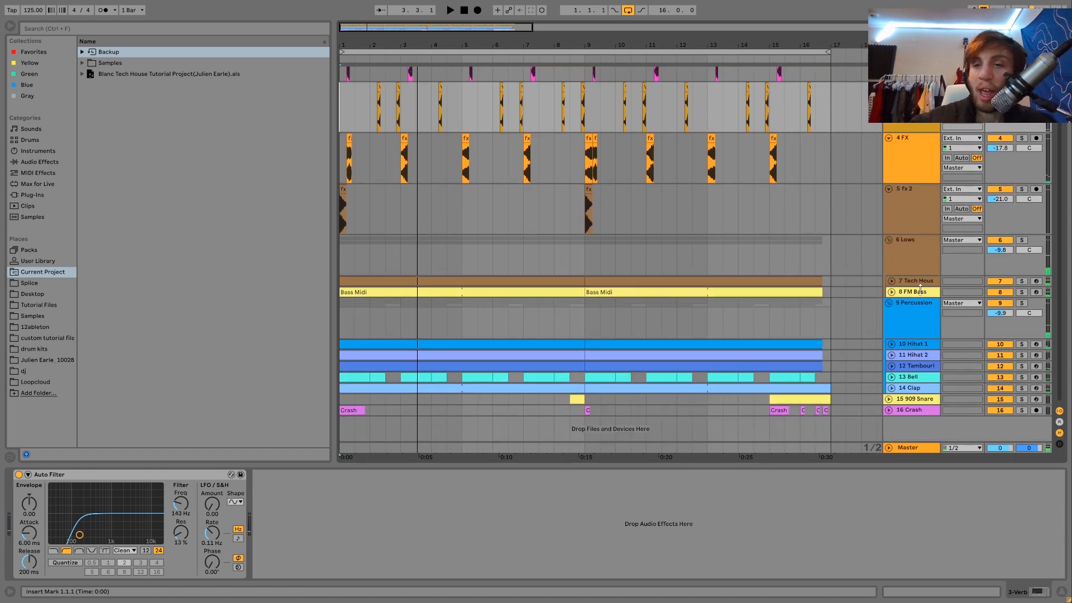
{"action": "left_click", "coordinate": [892, 281]}
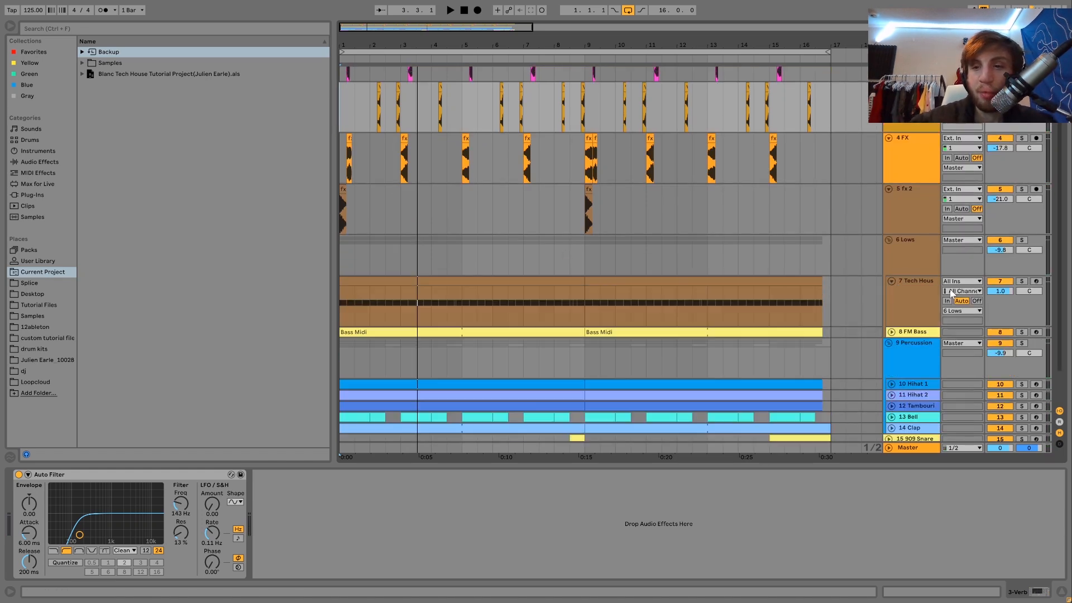
{"action": "left_click", "coordinate": [1021, 281]}
{"action": "left_click", "coordinate": [780, 281]}
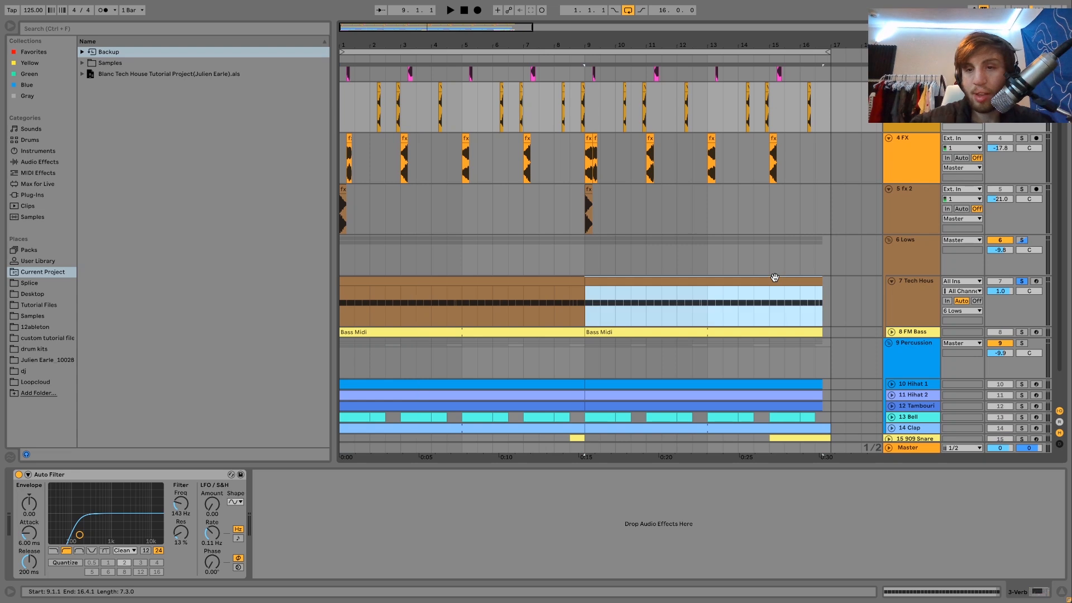
{"action": "key", "text": "space"}
Audition the soloed Tech House Kick track's first clip from 1.1.1 with its device chain shown
{"action": "left_click", "coordinate": [527, 280]}
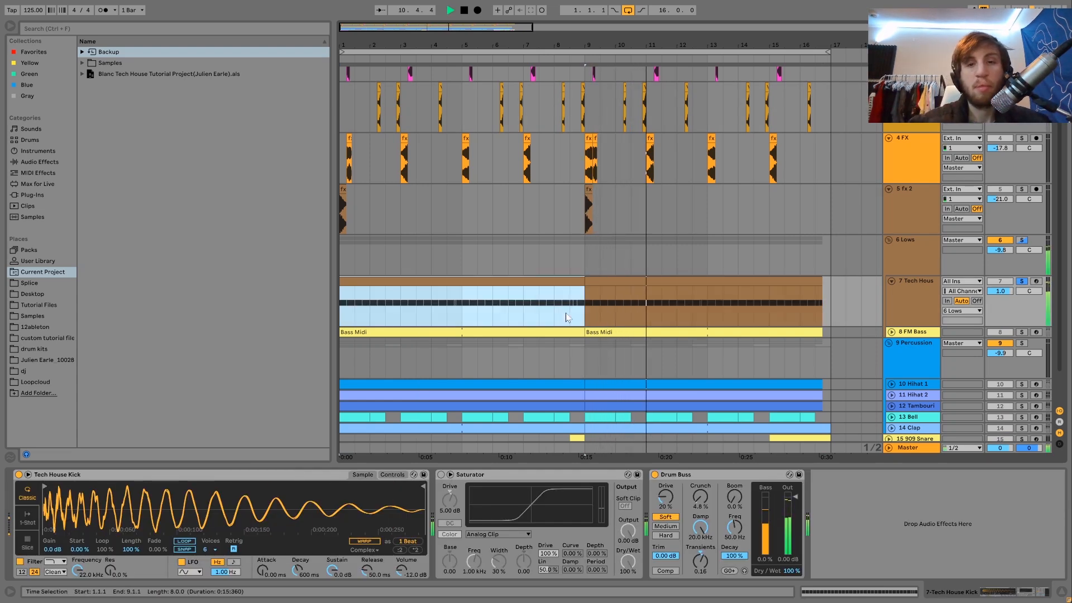
{"action": "key", "text": "space"}
{"action": "key", "text": "space"}
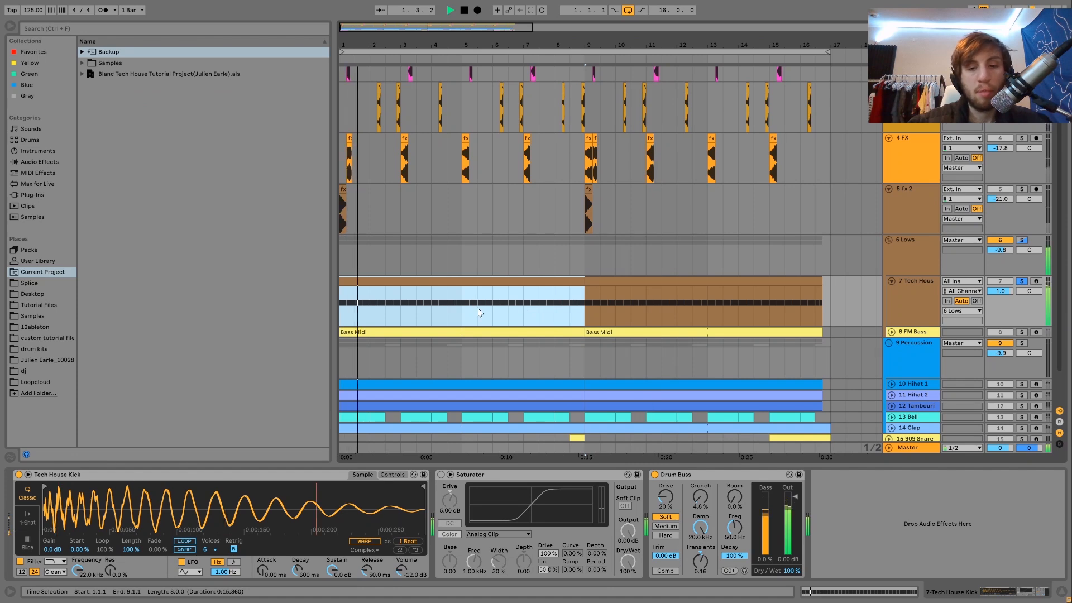
Delete the disabled Saturator from the Tech House Kick track and replay the soloed kick from 1.1.1
{"action": "left_click", "coordinate": [471, 476]}
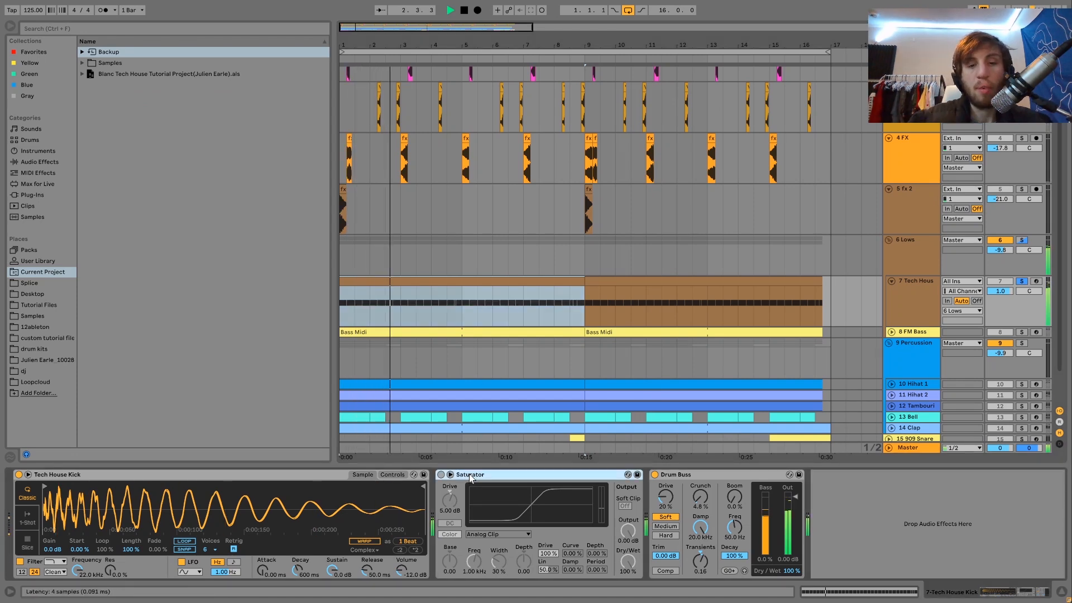
{"action": "key", "text": "Delete"}
{"action": "key", "text": "space"}
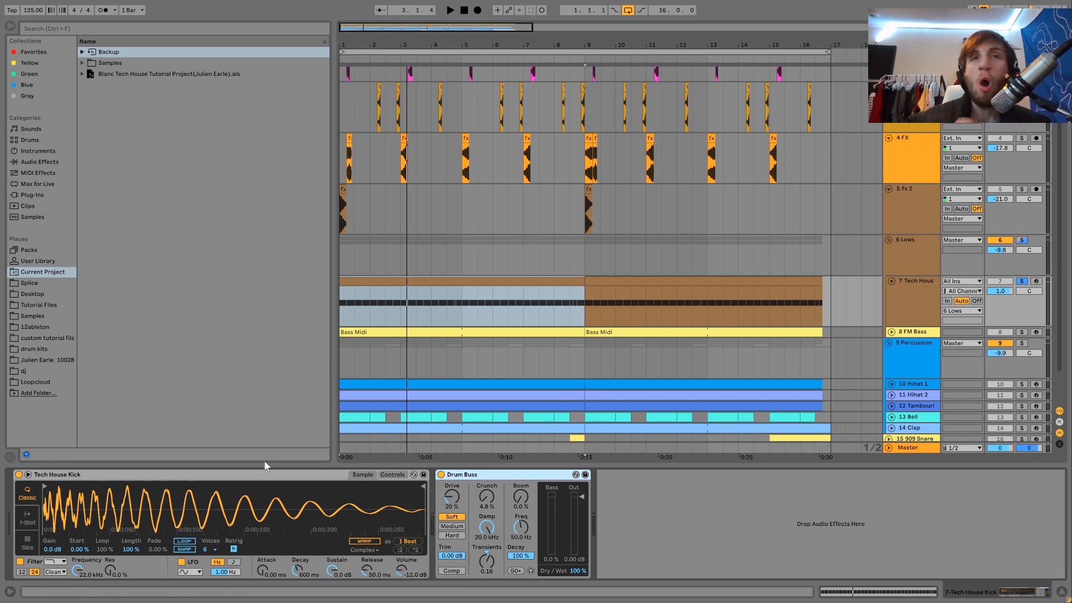
{"action": "key", "text": "space"}
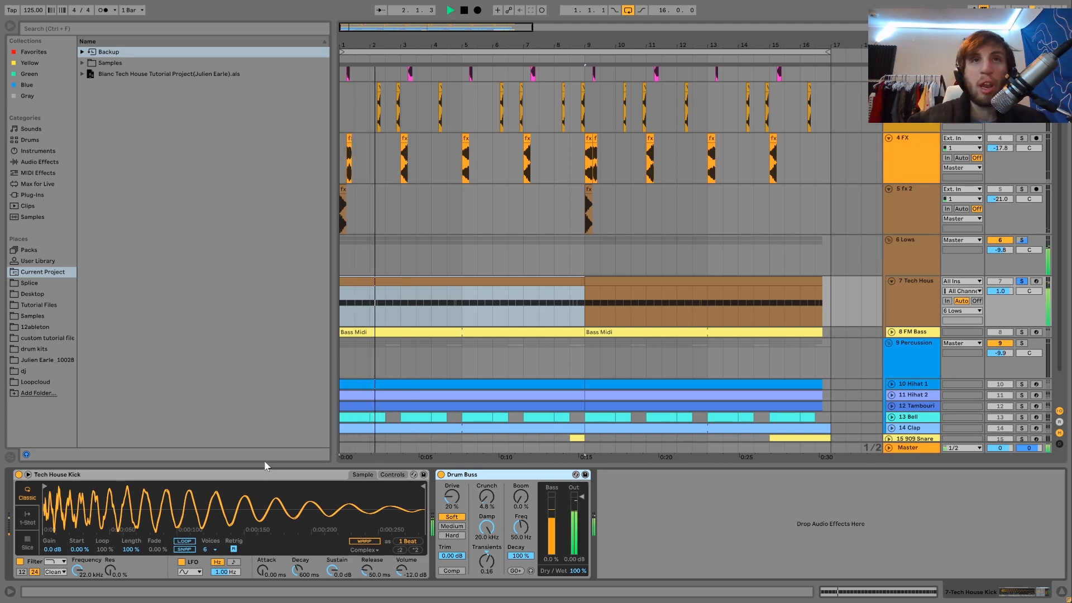
Replay the soloed Tech House Kick from 1.1.1 to hear it through the Drum Buss
{"action": "key", "text": "space"}
{"action": "key", "text": "space"}
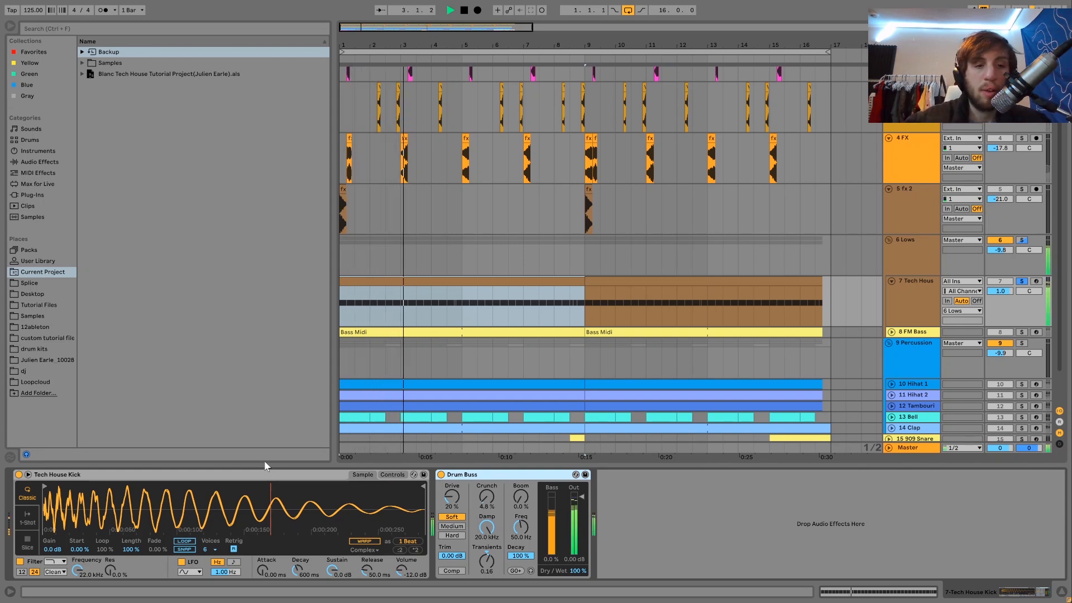
{"action": "key", "text": "space"}
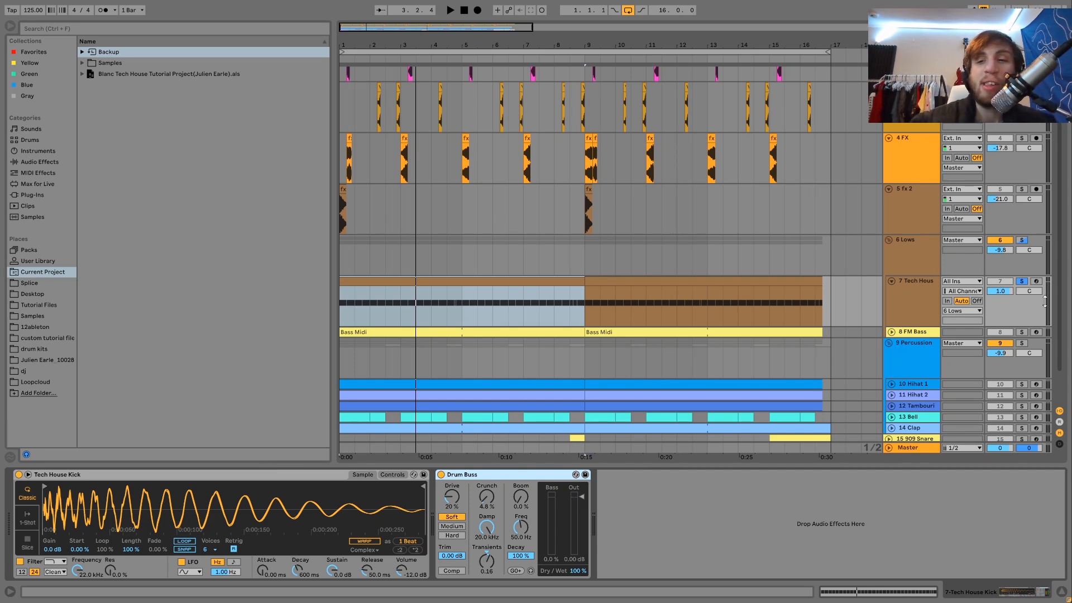
Play the kick within the full mix, re-solo the Tech House Kick track and audition it alone for comparison
{"action": "key", "text": "space"}
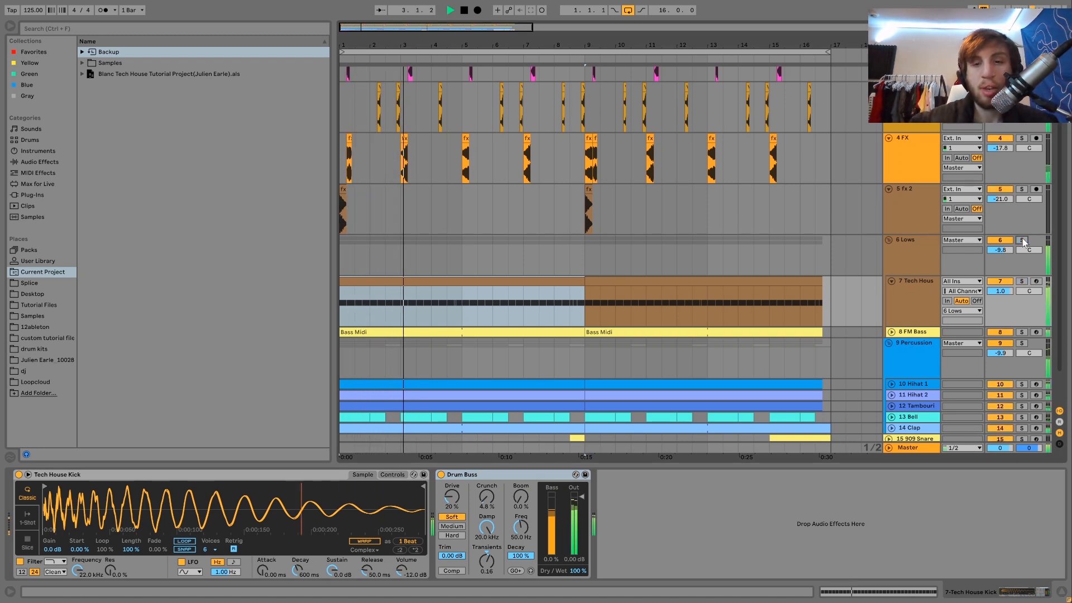
{"action": "left_click", "coordinate": [1022, 282]}
{"action": "key", "text": "space"}
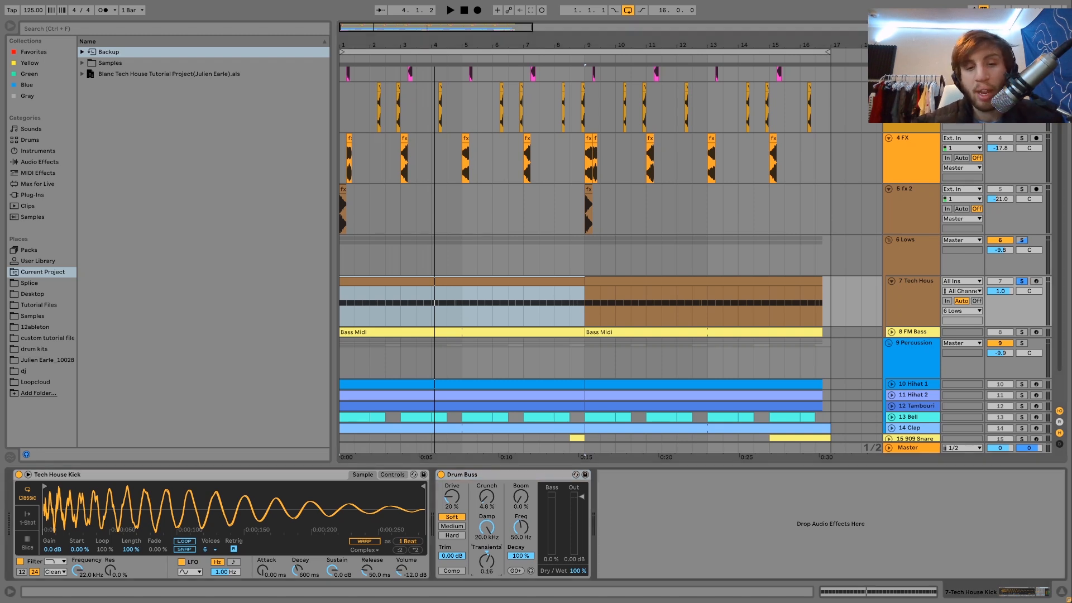
{"action": "key", "text": "space"}
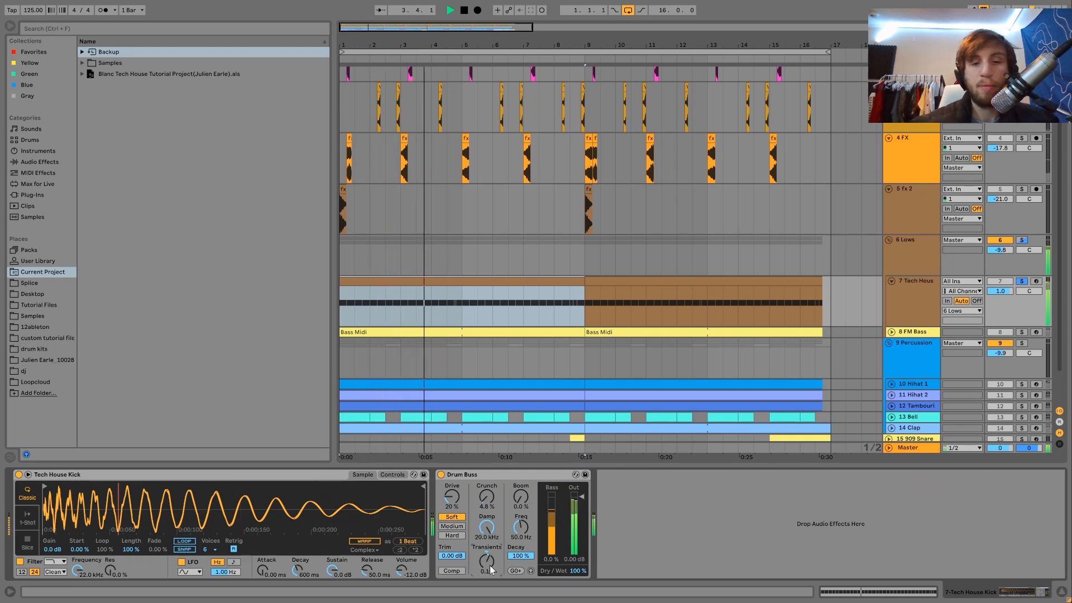
{"action": "key", "text": "space"}
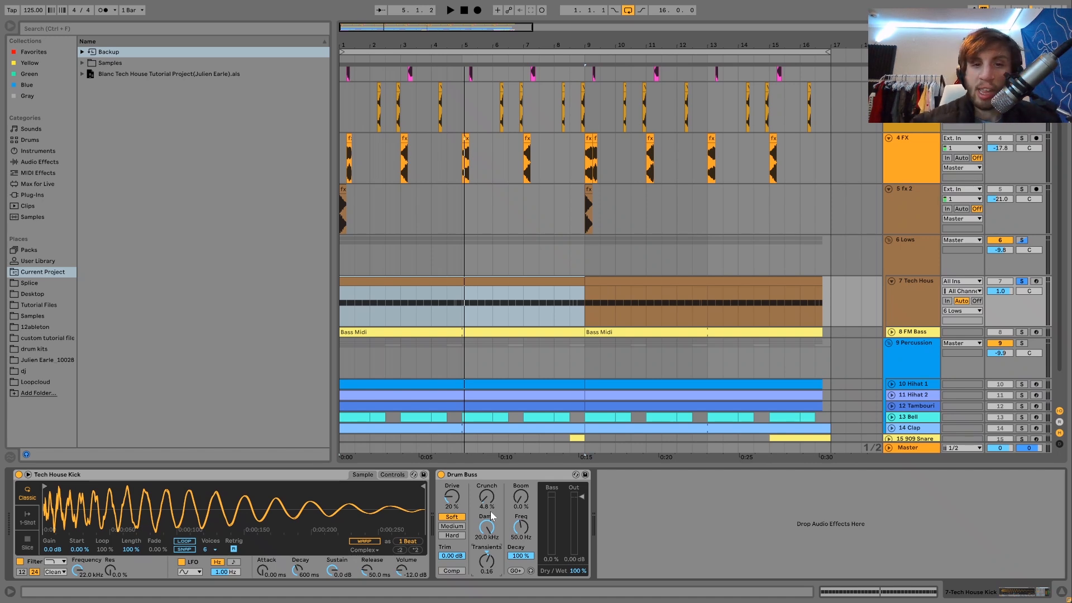
Audition the soloed Tech House Kick from 4.3.1 and from 8.3.1, across the boundary between its two clips
{"action": "left_click", "coordinate": [447, 322]}
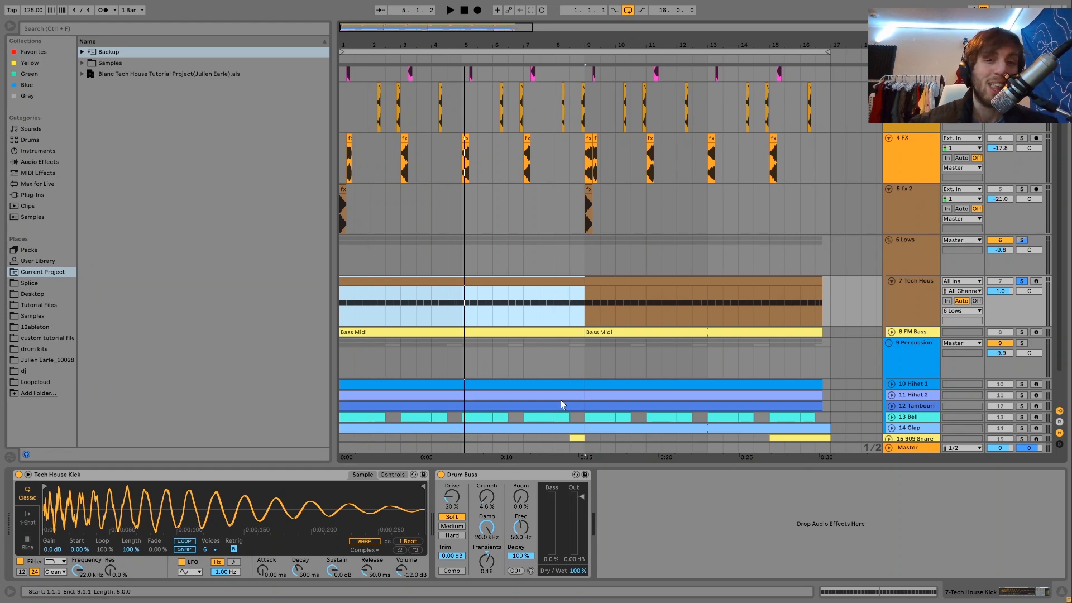
{"action": "left_click", "coordinate": [448, 317]}
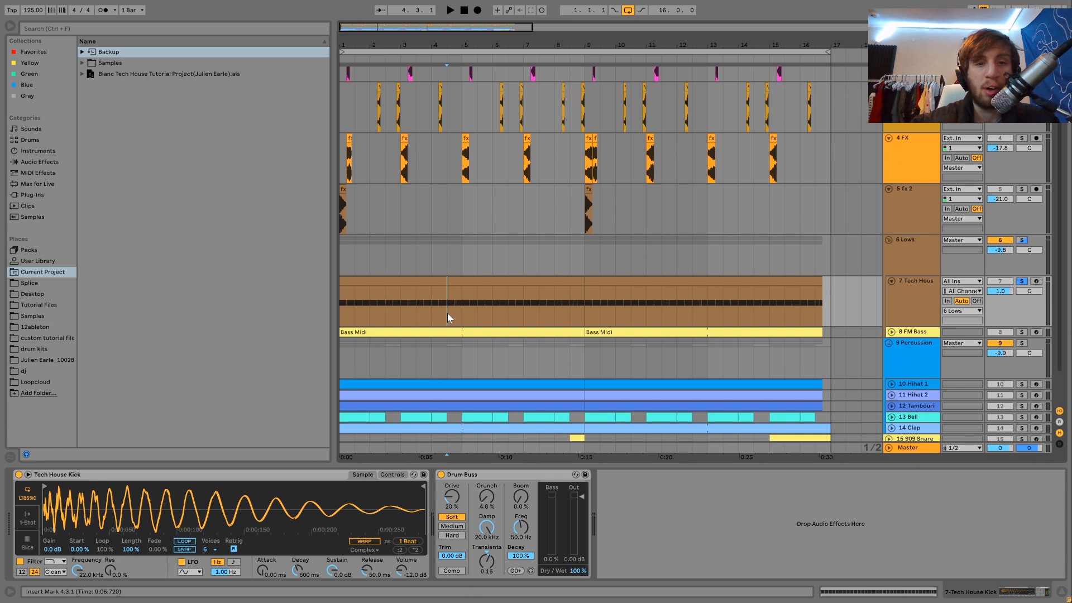
{"action": "key", "text": "space"}
{"action": "left_click", "coordinate": [569, 314]}
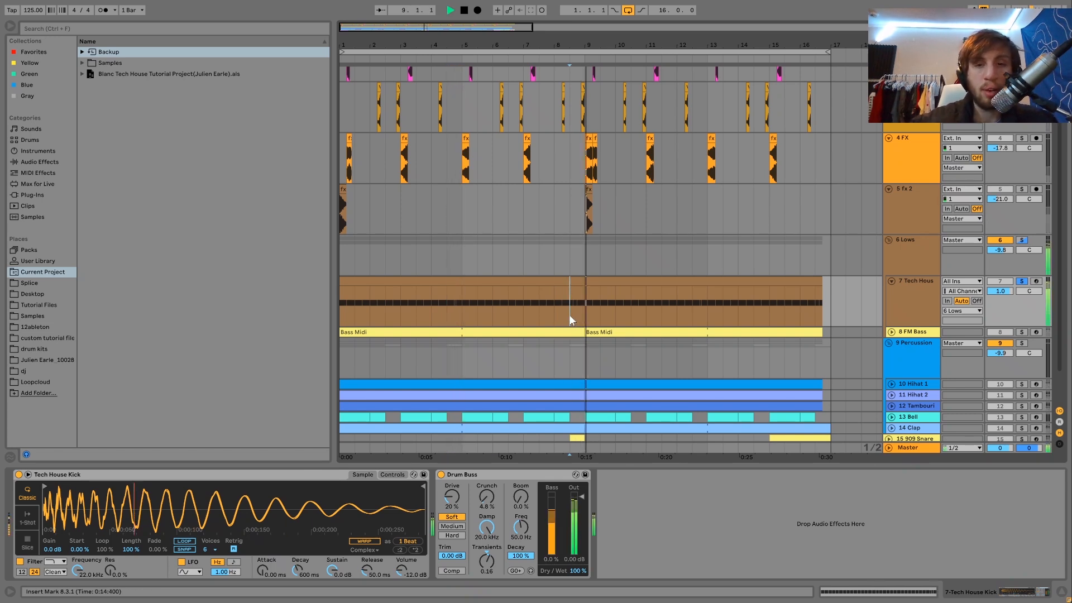
{"action": "key", "text": "space"}
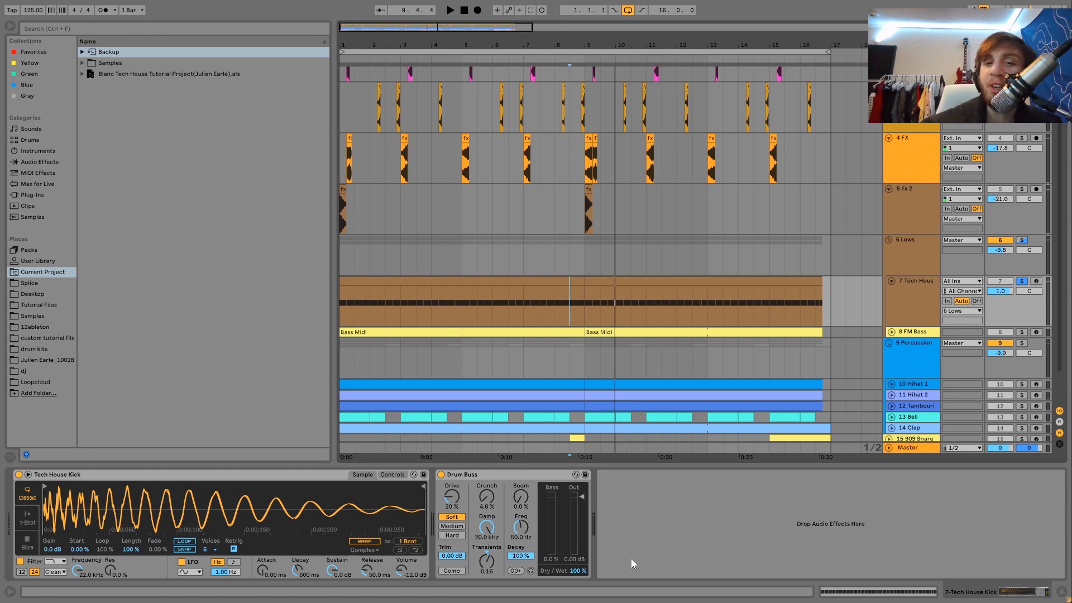
Audition the second Tech House Kick clip from 8.3.1 and again from 12.3.1
{"action": "key", "text": "space"}
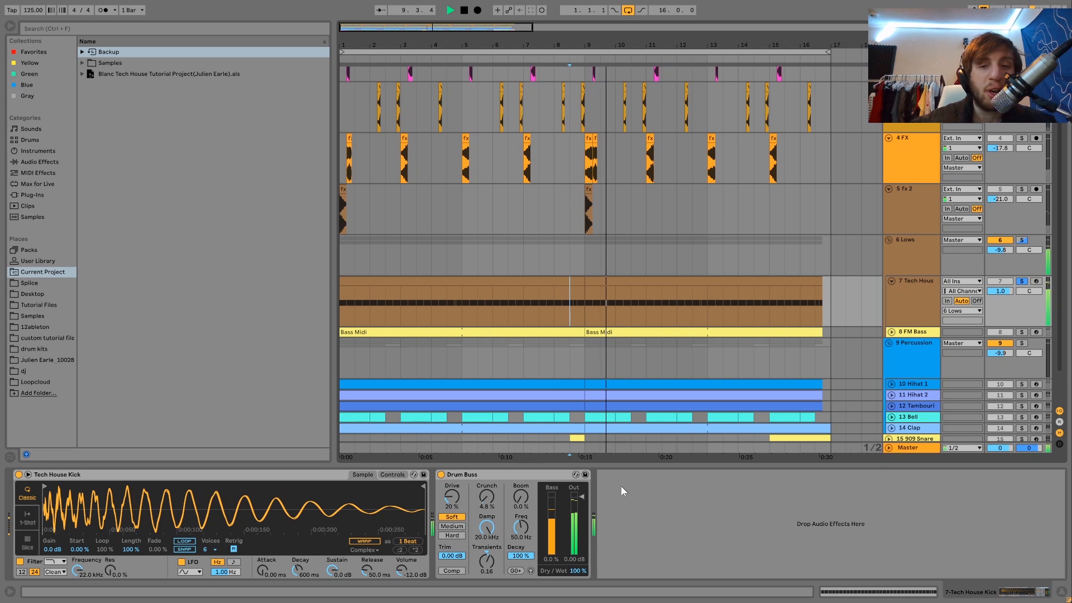
{"action": "left_click", "coordinate": [697, 311]}
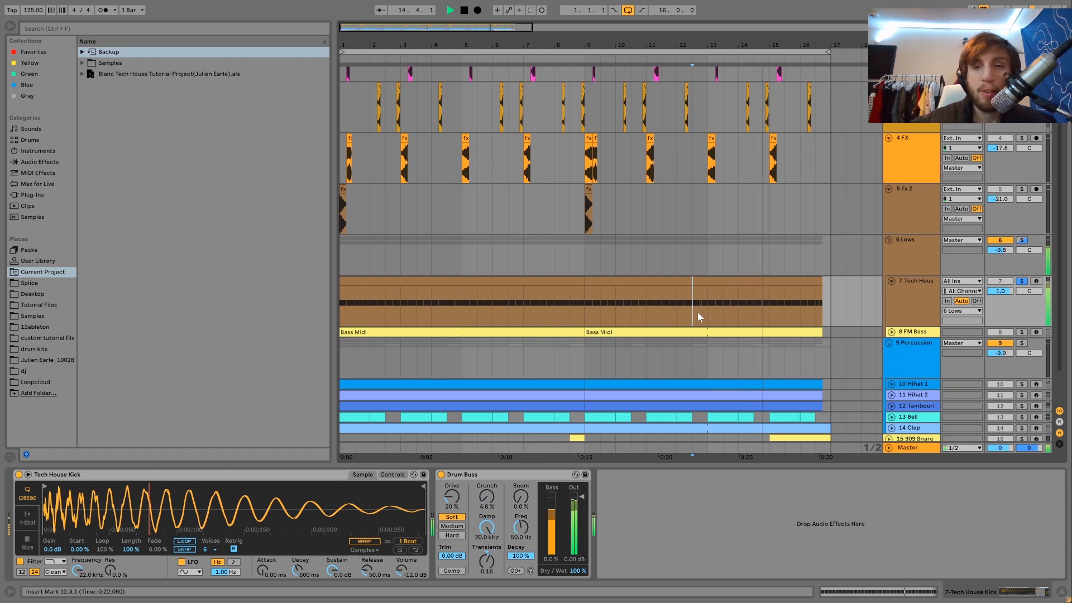
{"action": "key", "text": "space"}
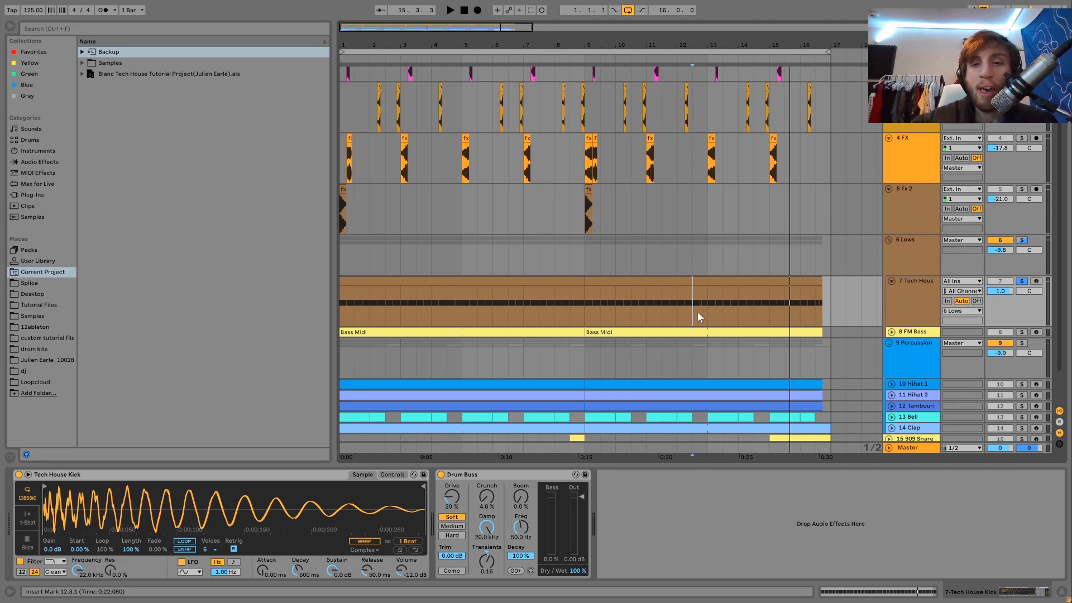
{"action": "key", "text": "space"}
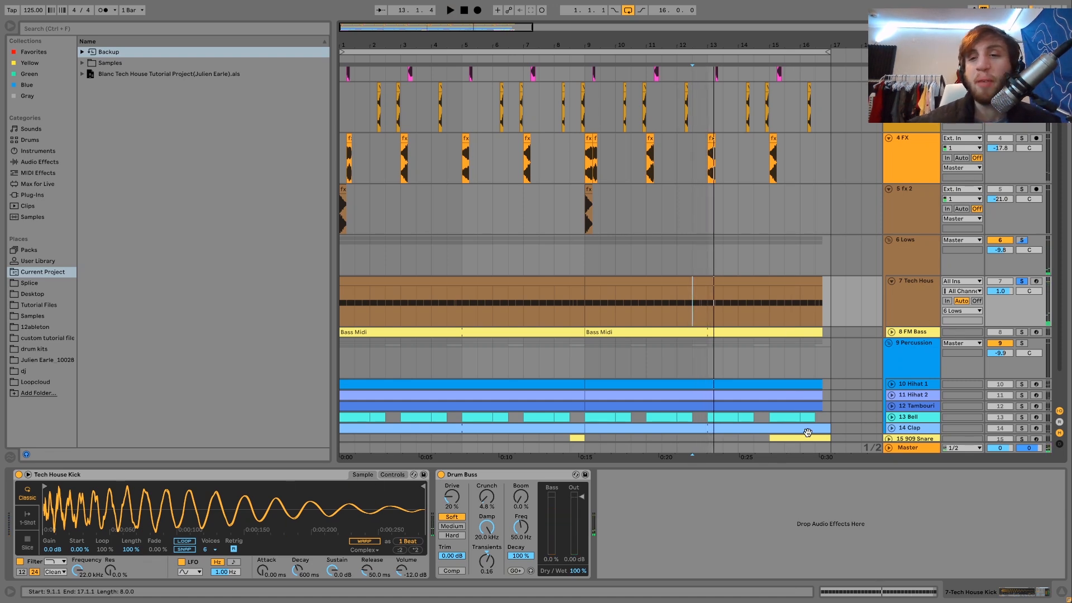
{"action": "key", "text": "space"}
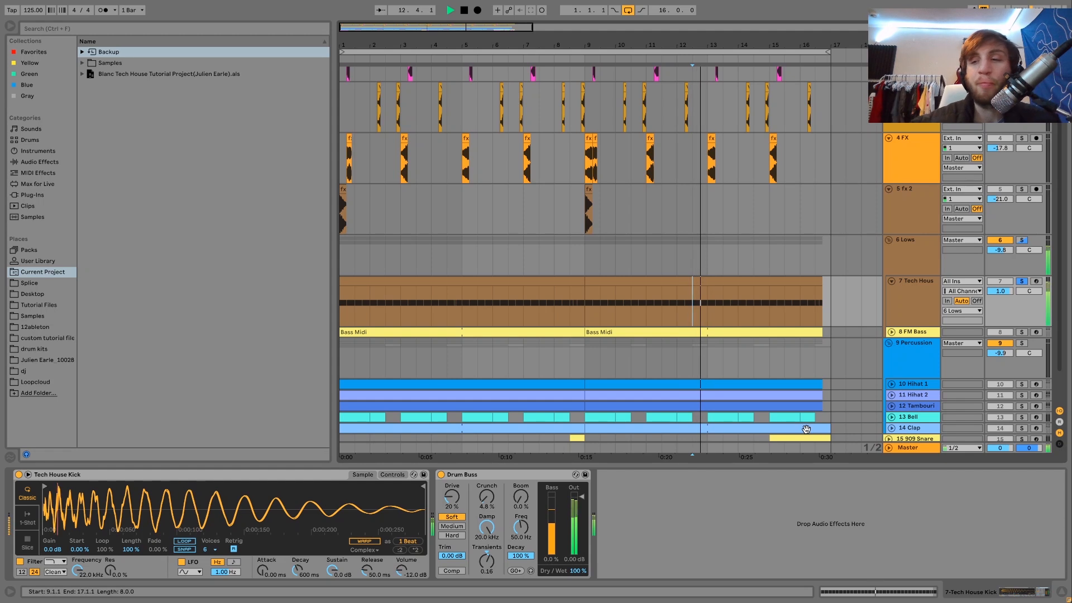
{"action": "key", "text": "space"}
Solo and unfold the FM Bass track, and play its first Bass Midi clip from 1.1.1 with its notes open
{"action": "left_click", "coordinate": [907, 332]}
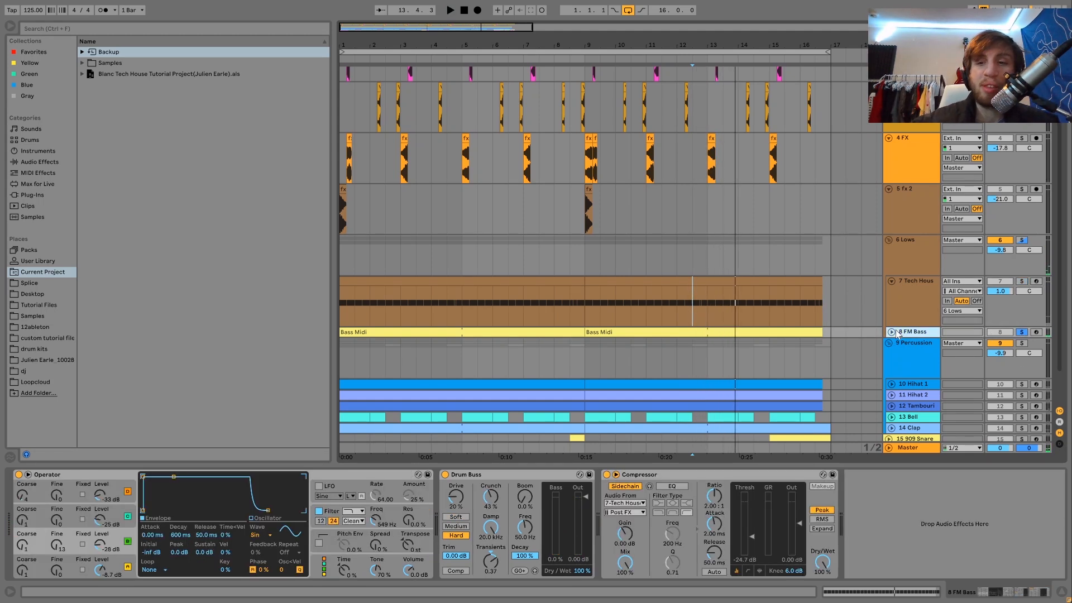
{"action": "left_click", "coordinate": [891, 332]}
{"action": "left_click", "coordinate": [458, 329]}
{"action": "key", "text": "space"}
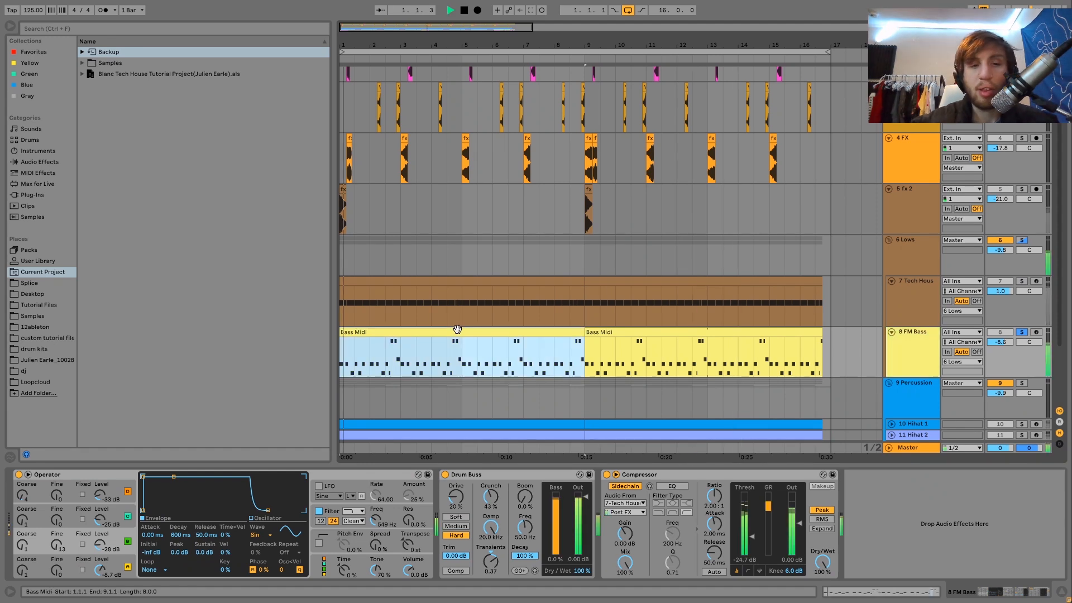
{"action": "double_click", "coordinate": [458, 330]}
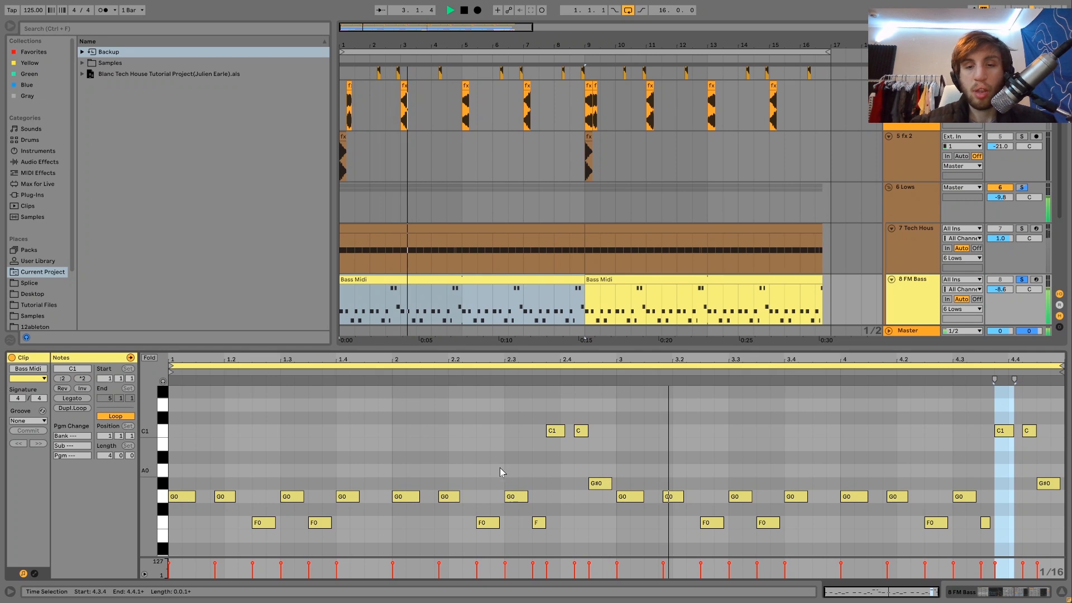
{"action": "key", "text": "space"}
Transpose all notes of the first Bass Midi clip up two octaves to F2–C3 and play them
{"action": "key", "text": "ctrl+a"}
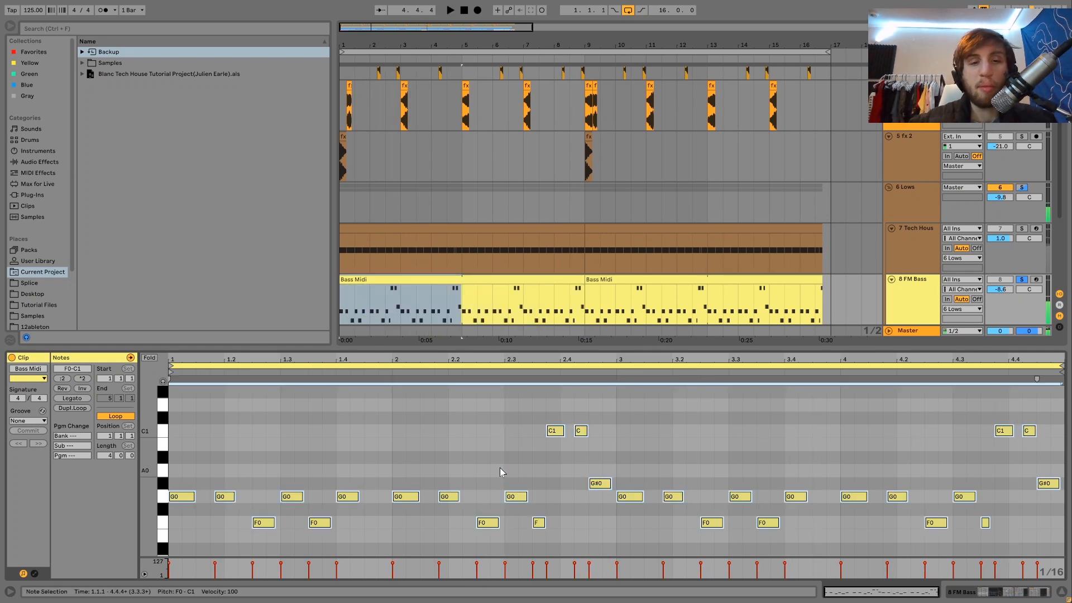
{"action": "key", "text": "shift+Up"}
{"action": "key", "text": "shift+Up"}
{"action": "key", "text": "space"}
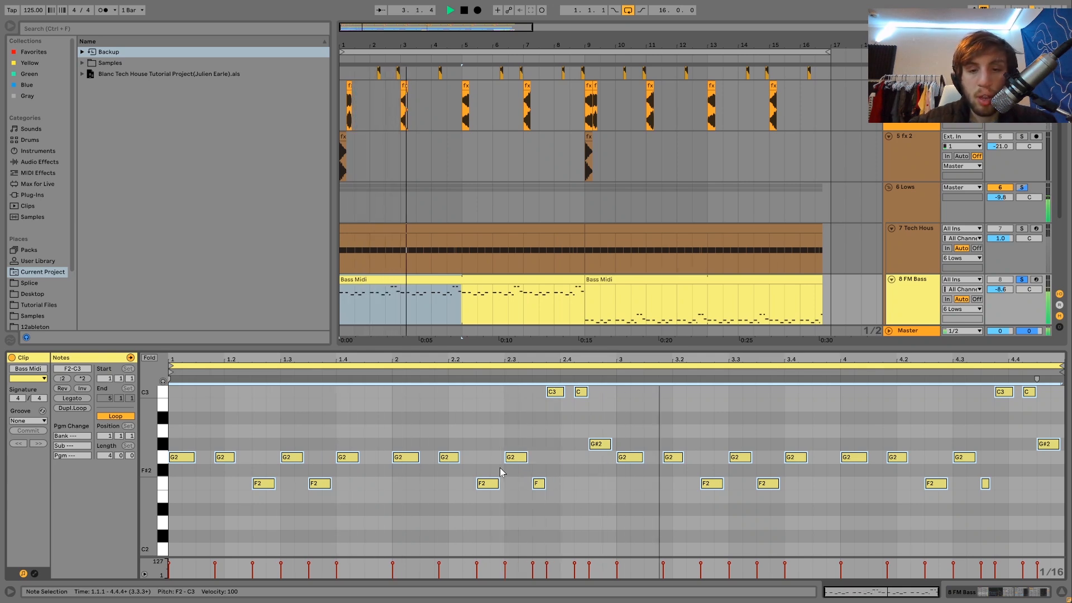
{"action": "key", "text": "space"}
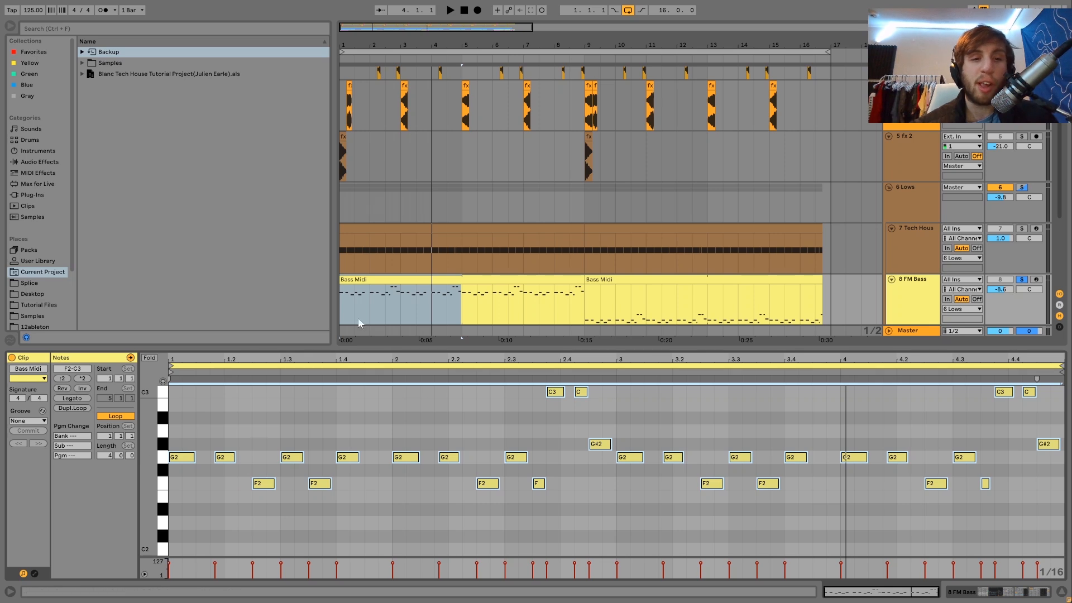
Select the entire first Bass Midi clip and audition the raised bassline from 1.1.1
{"action": "left_click", "coordinate": [426, 279]}
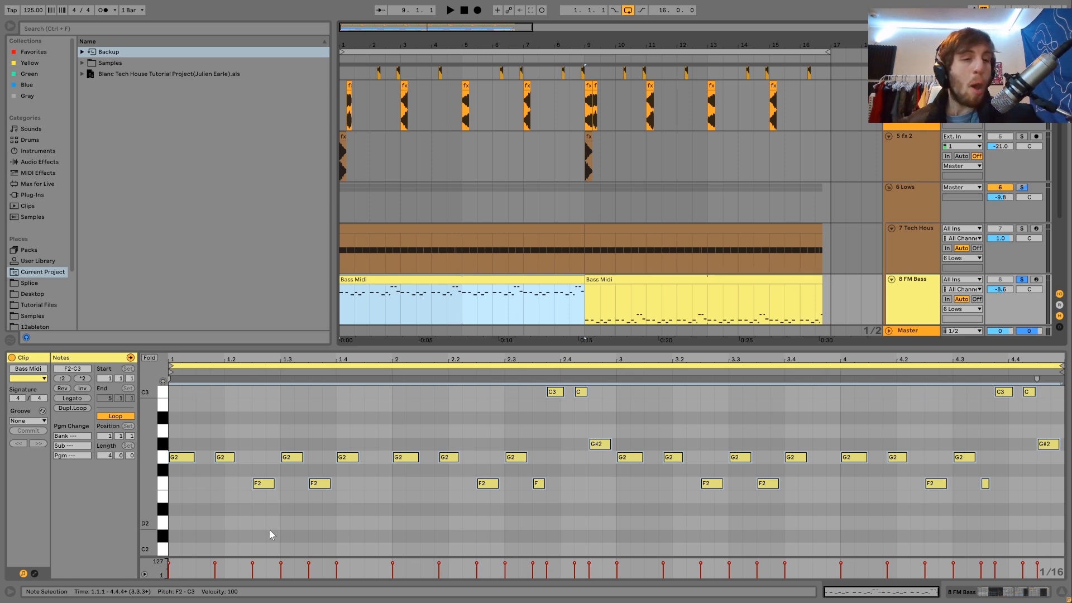
{"action": "key", "text": "space"}
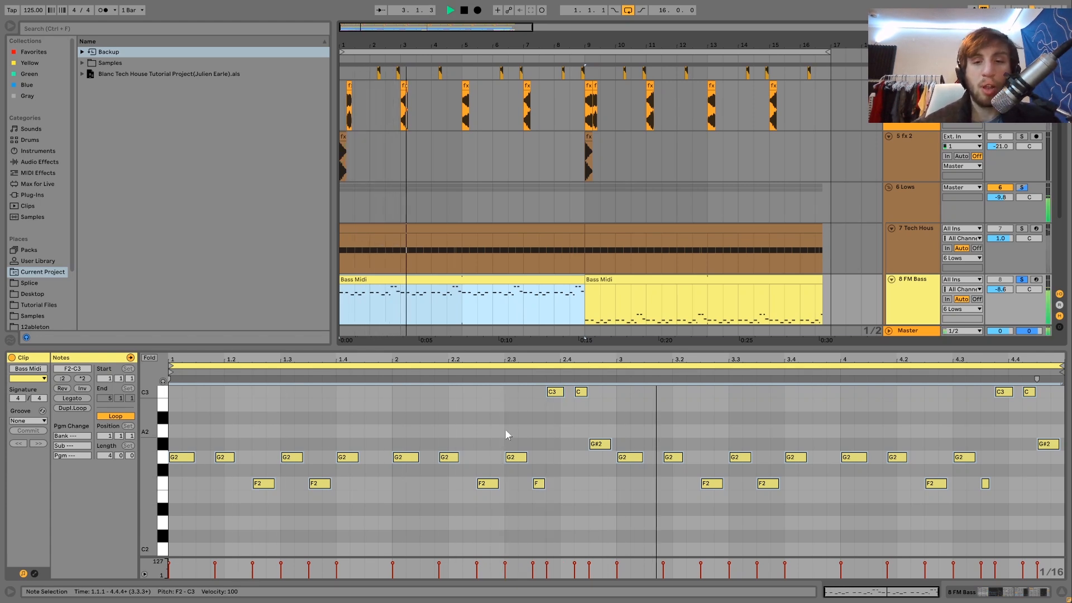
{"action": "key", "text": "space"}
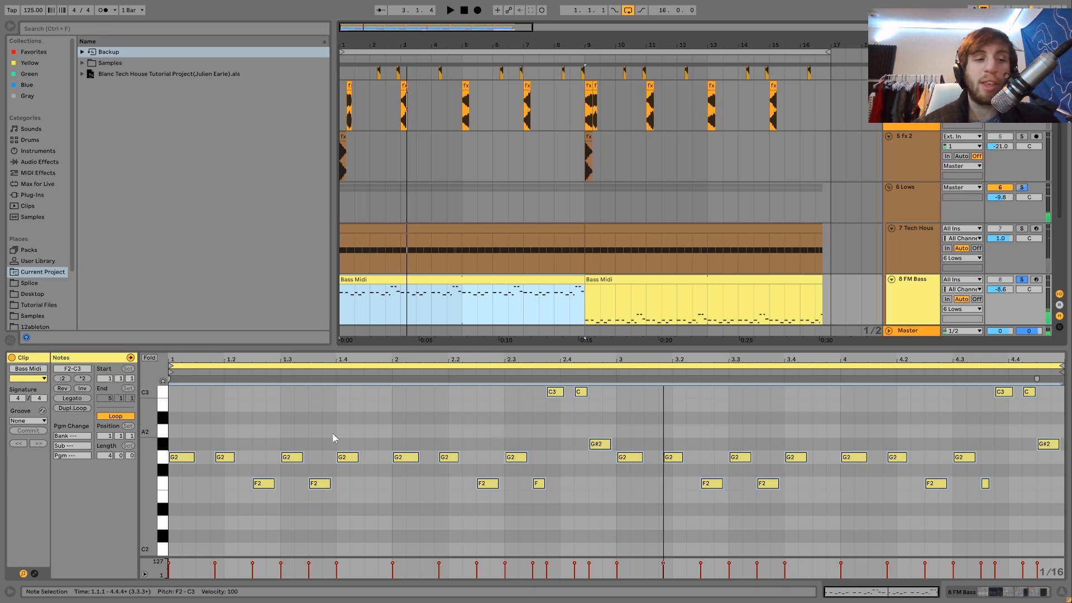
Enable note preview in the MIDI editor, select the phrase from 2.3.1 to 3.1.3, and play the bassline
{"action": "left_click", "coordinate": [163, 381]}
{"action": "left_click_drag", "start_coordinate": [515, 497], "coordinate": [627, 354]}
{"action": "key", "text": "space"}
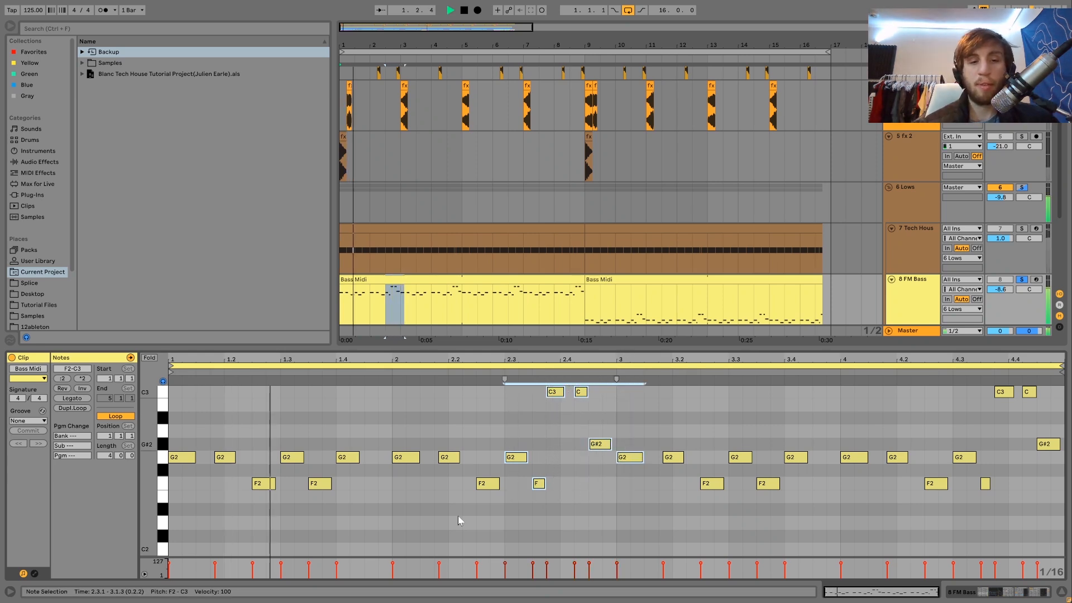
{"action": "left_click", "coordinate": [446, 527]}
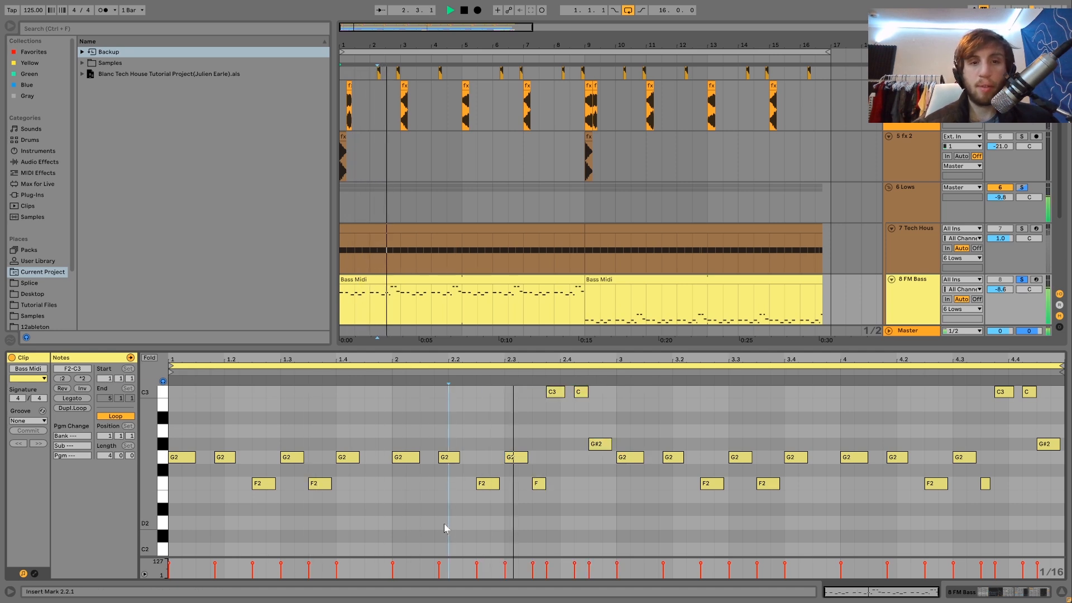
{"action": "key", "text": "space"}
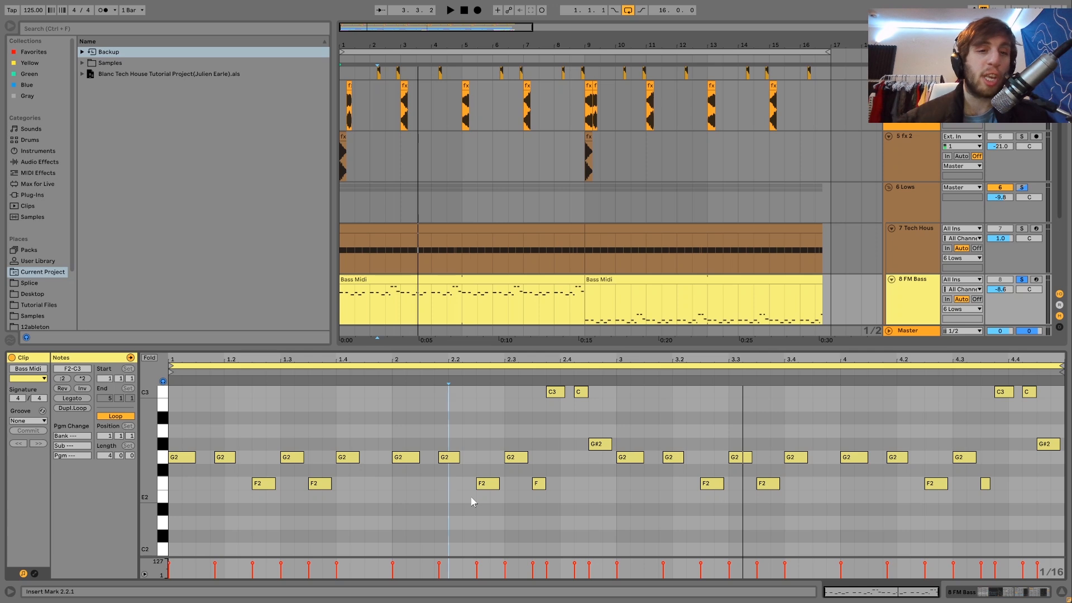
Replay the bassline, transpose all its notes down two octaves to F0–C1, and audition it again
{"action": "key", "text": "space"}
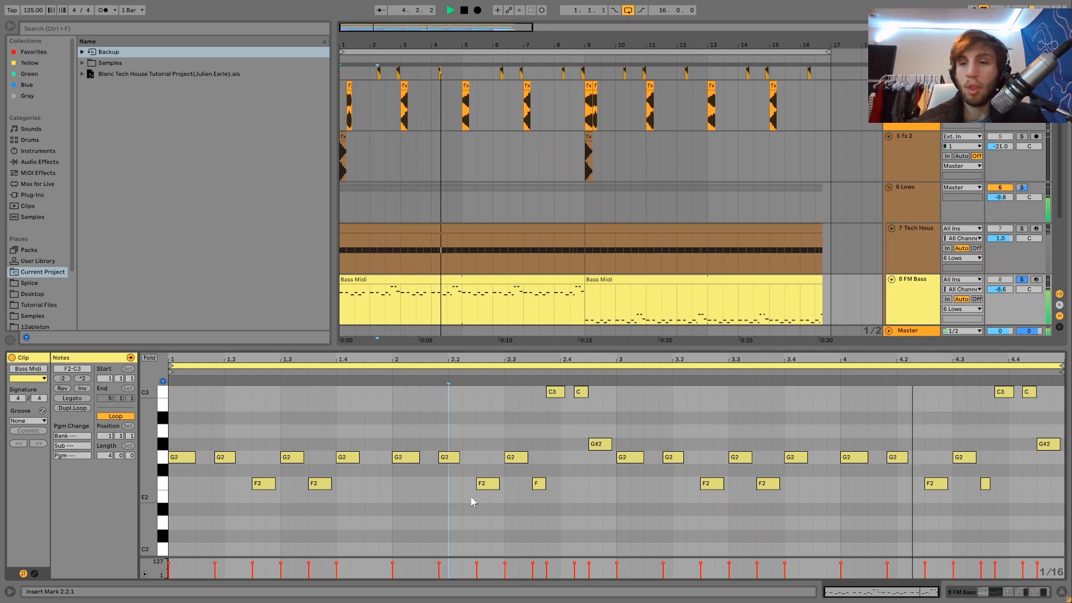
{"action": "key", "text": "ctrl+a"}
{"action": "key", "text": "shift+Down"}
{"action": "key", "text": "shift+Down"}
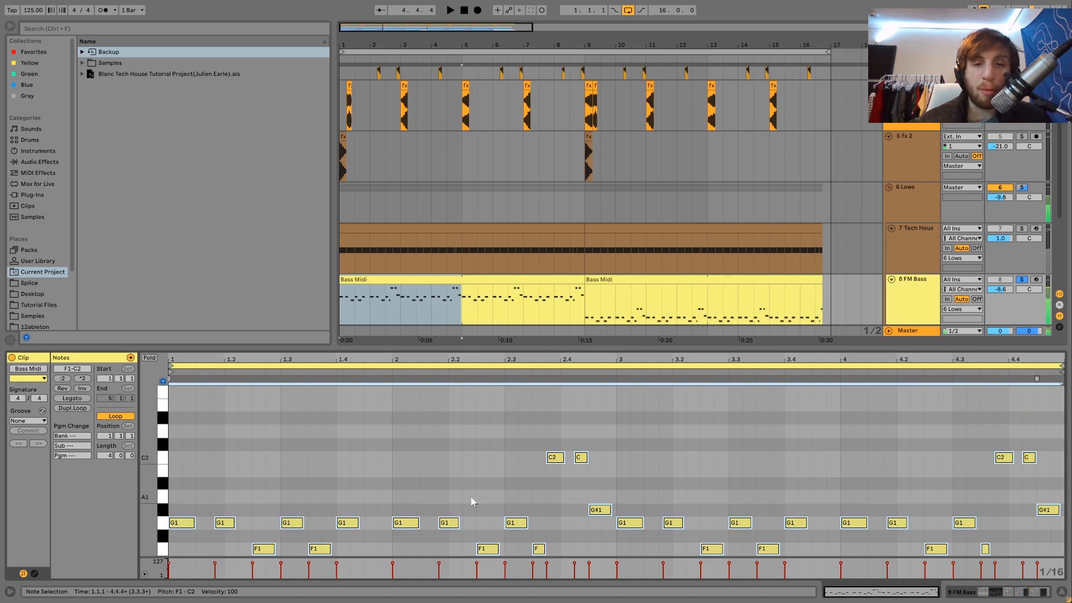
{"action": "key", "text": "space"}
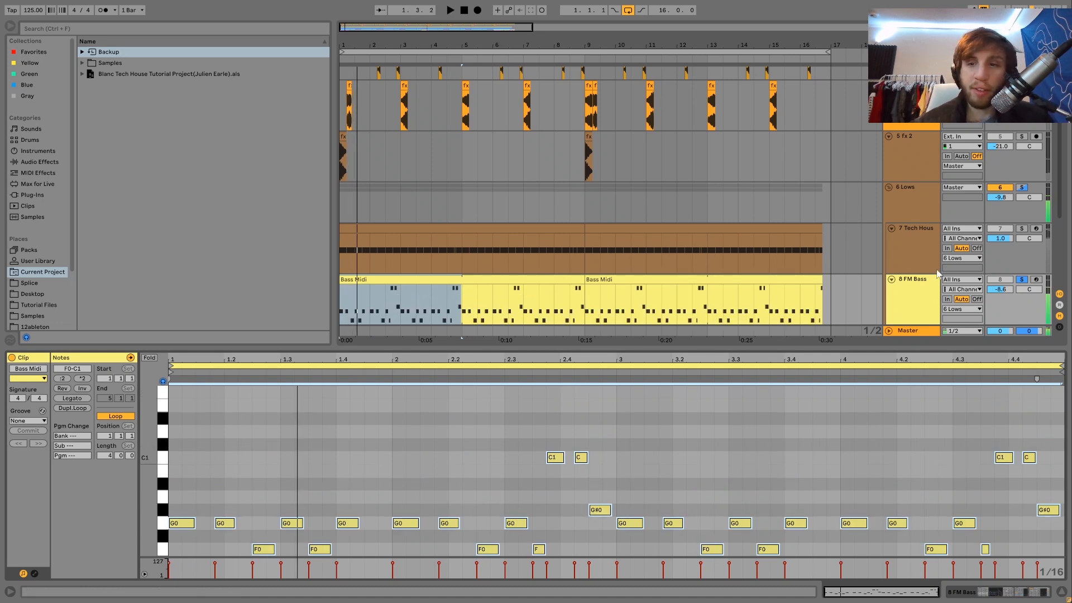
Show the FM Bass device chain, inspect Operator's four oscillators from A to D, and play the soloed bass
{"action": "left_click", "coordinate": [923, 296]}
{"action": "double_click", "coordinate": [923, 296]}
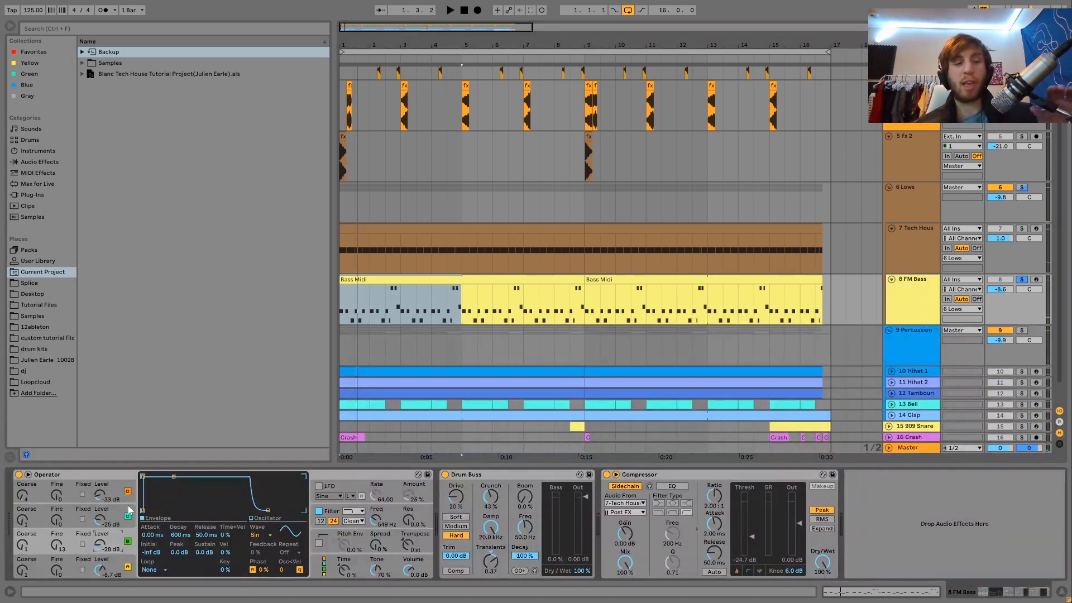
{"action": "left_click", "coordinate": [83, 564]}
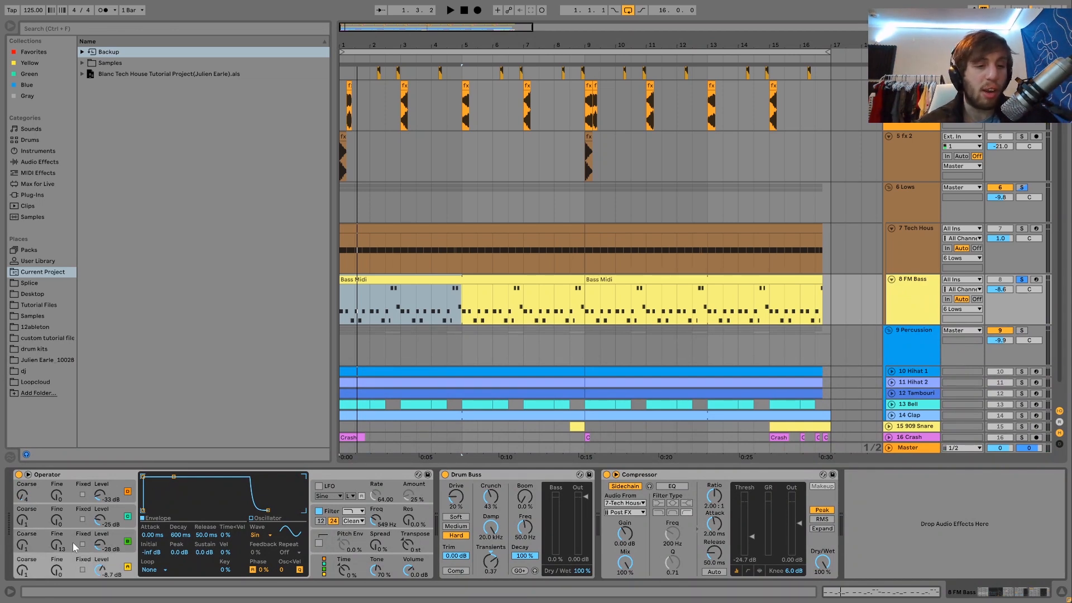
{"action": "left_click", "coordinate": [69, 537]}
{"action": "left_click", "coordinate": [69, 525]}
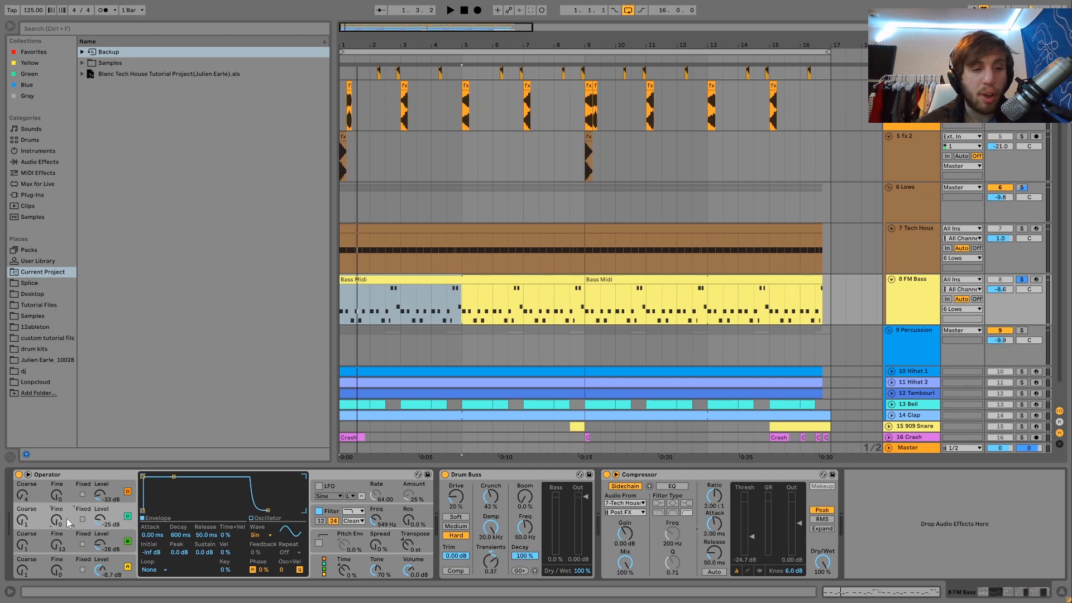
{"action": "left_click", "coordinate": [47, 499]}
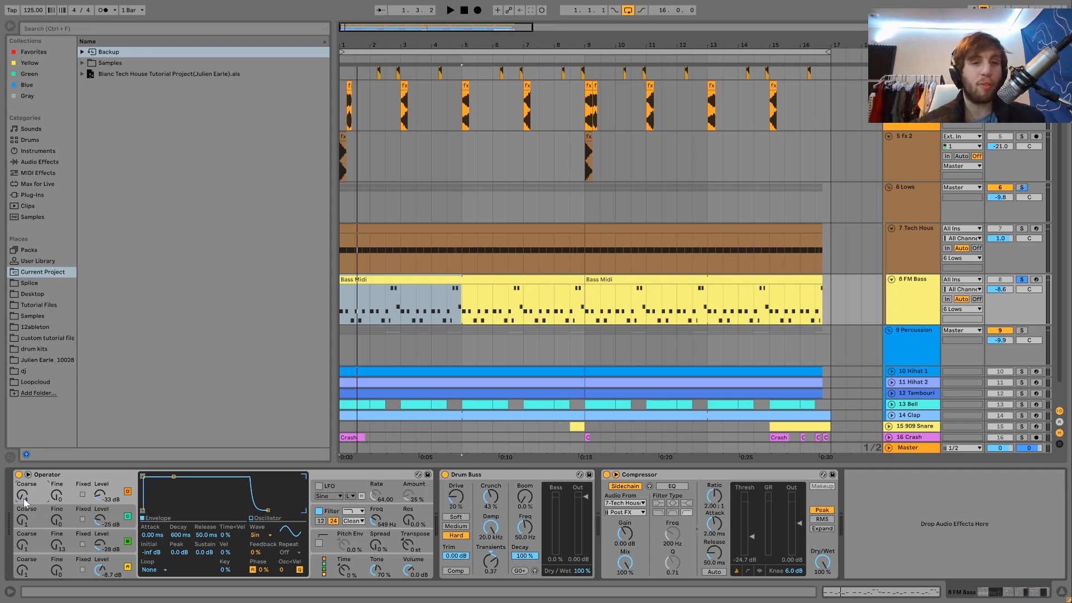
{"action": "key", "text": "space"}
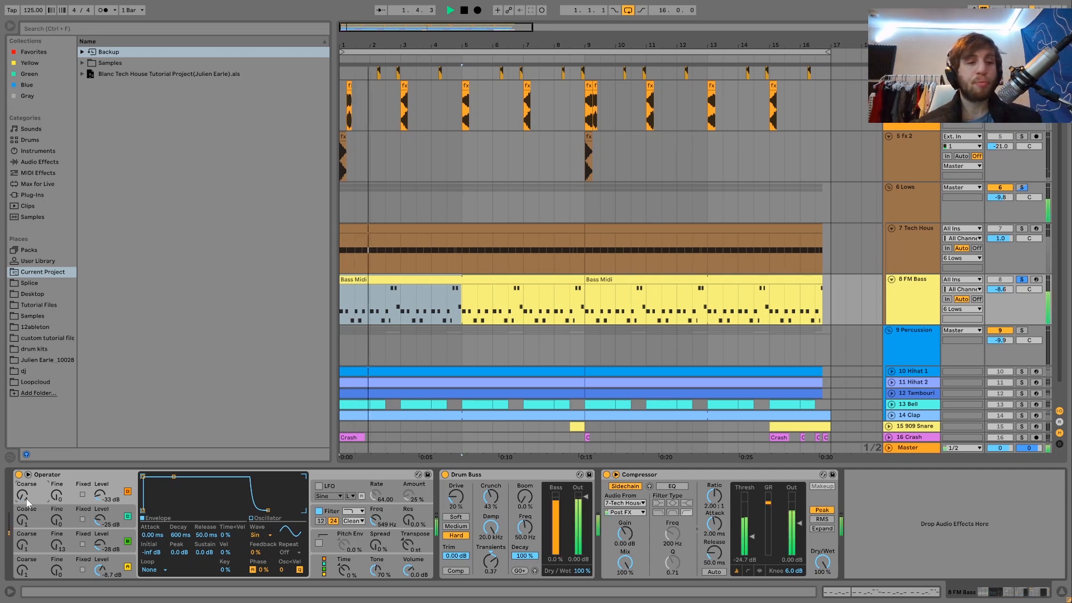
Switch off Operator's oscillators D, C and B and play the soloed FM bass with only oscillator A
{"action": "key", "text": "space"}
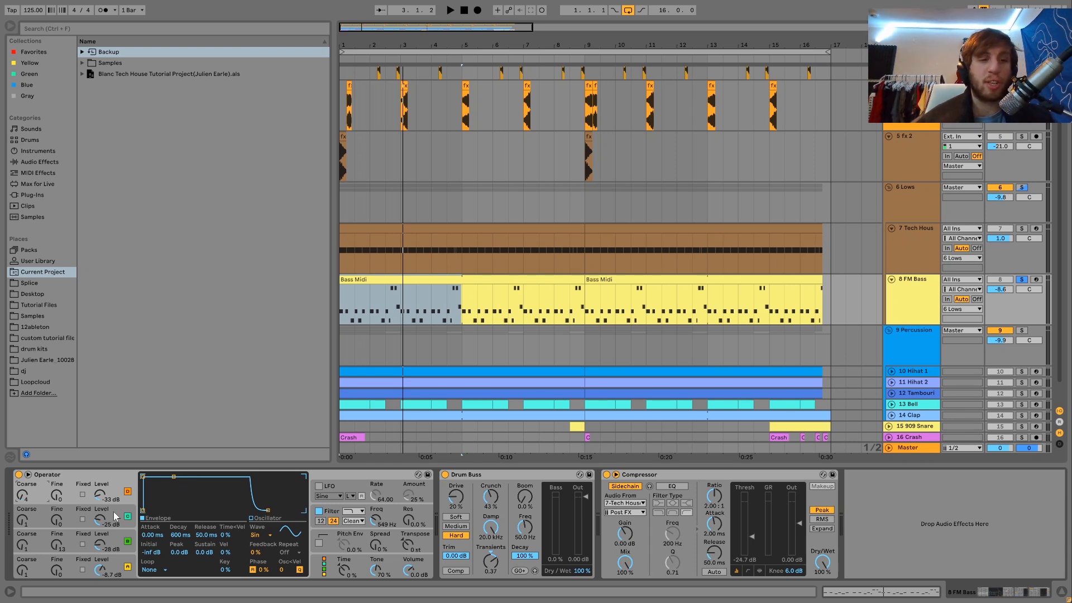
{"action": "key", "text": "space"}
{"action": "left_click", "coordinate": [127, 492]}
{"action": "left_click", "coordinate": [127, 516]}
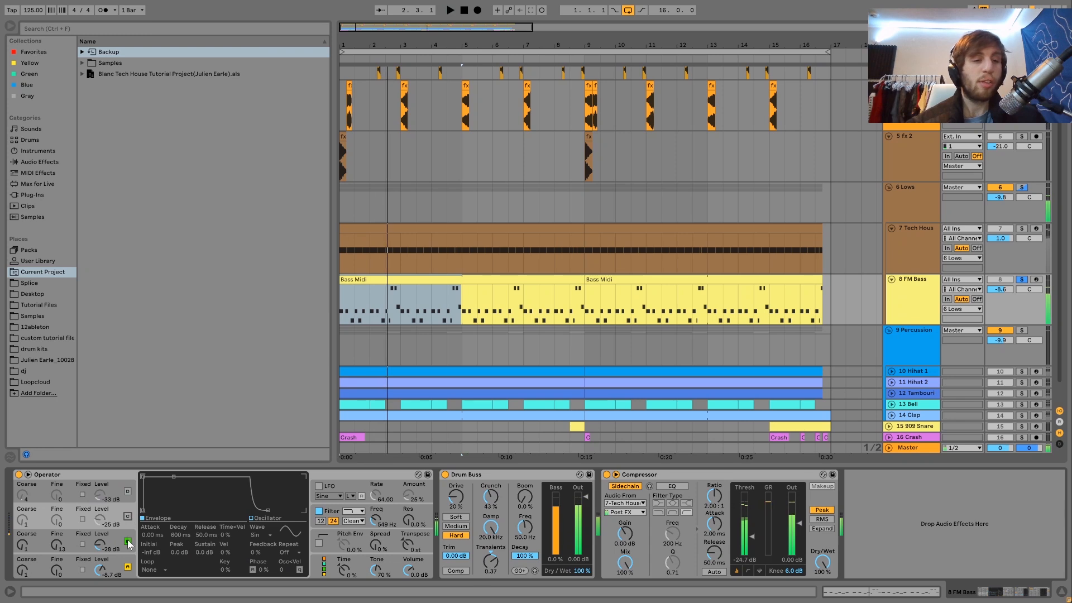
{"action": "left_click", "coordinate": [128, 541]}
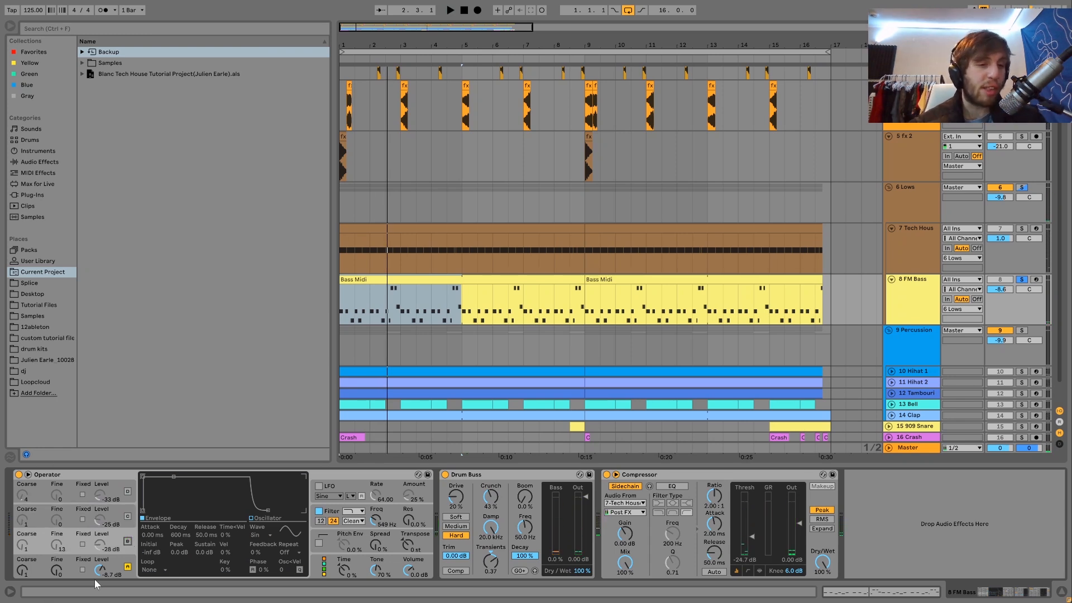
{"action": "key", "text": "space"}
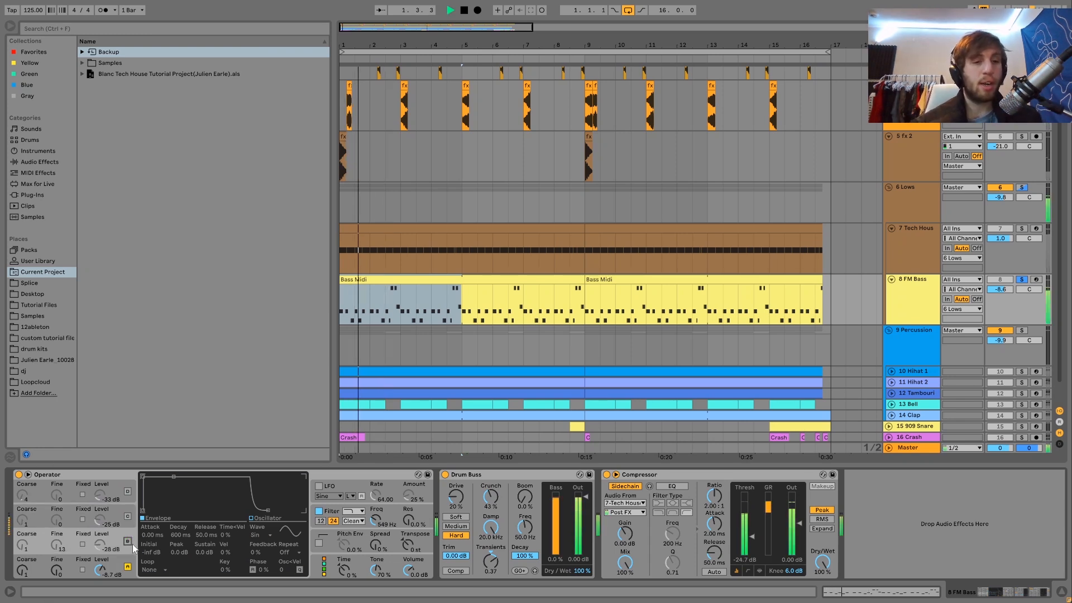
Switch Operator's oscillators B, C and D back on one at a time while the soloed bassline plays
{"action": "left_click", "coordinate": [127, 541]}
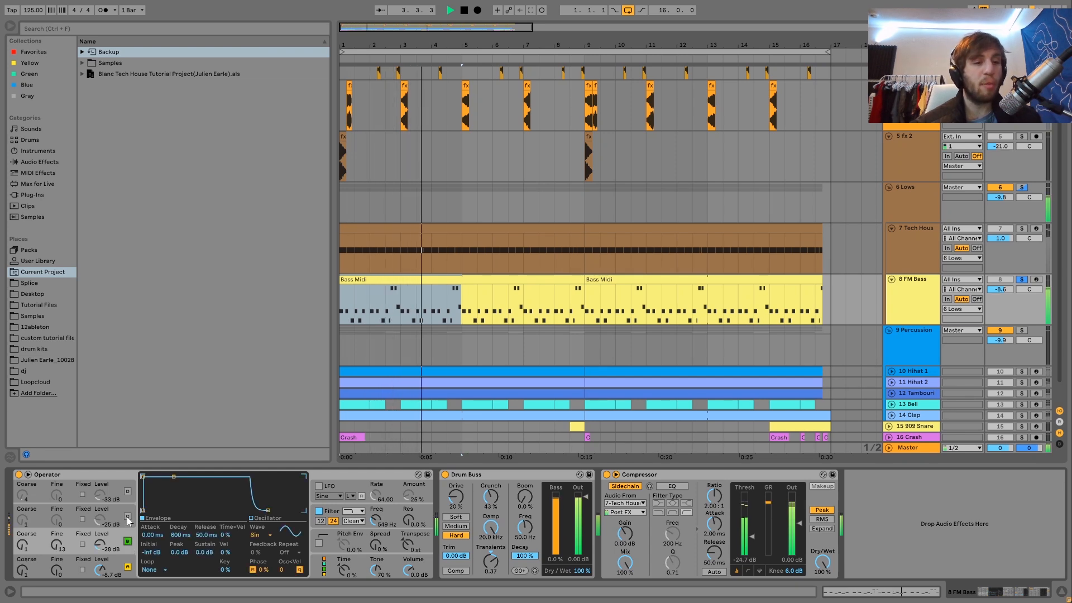
{"action": "left_click", "coordinate": [128, 517]}
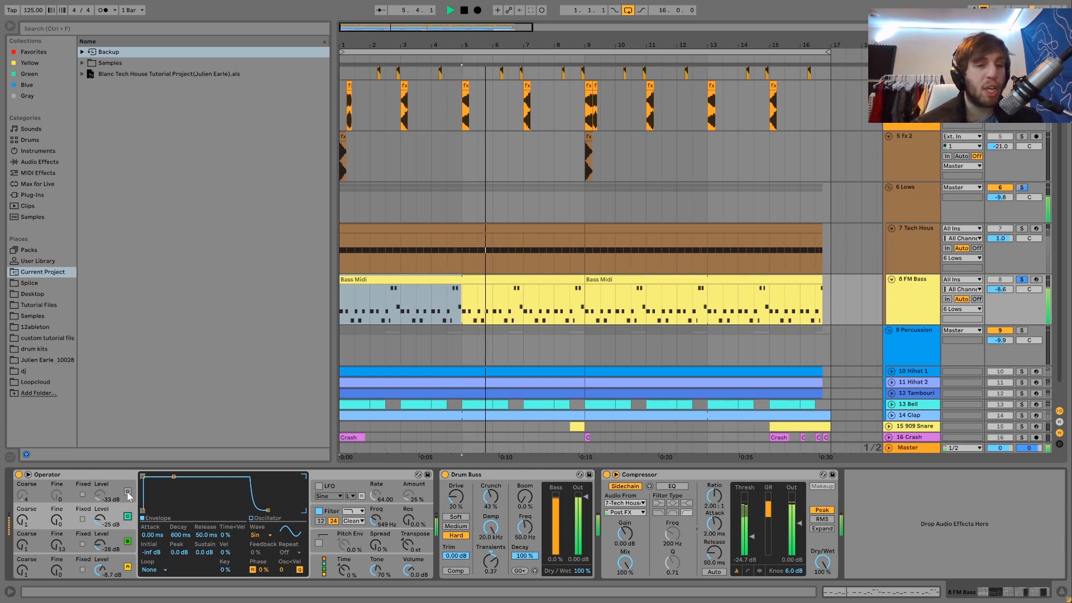
{"action": "left_click", "coordinate": [127, 492]}
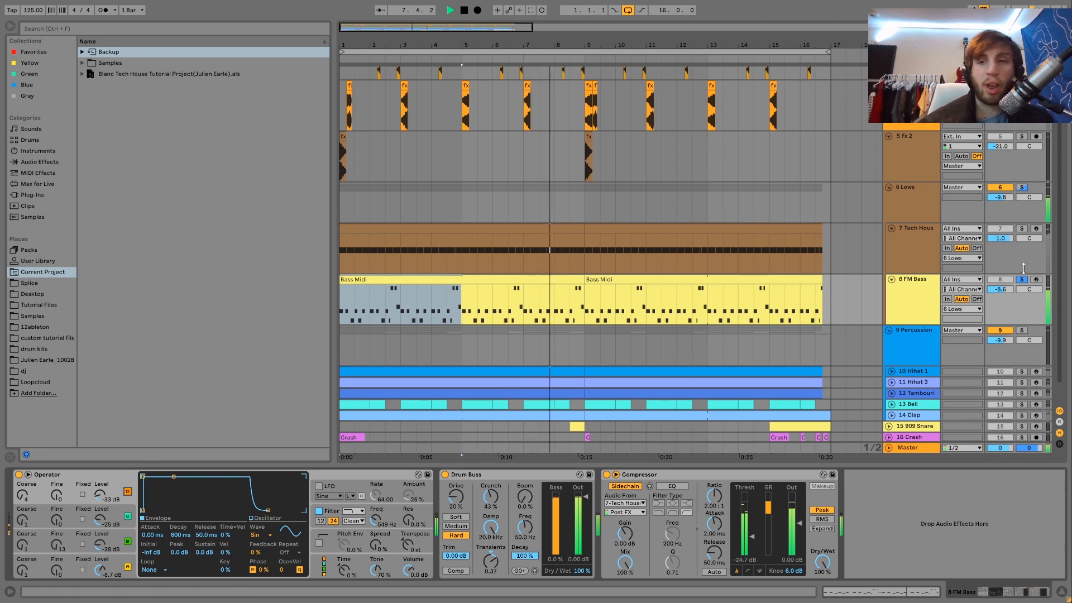
{"action": "left_click", "coordinate": [1022, 280]}
{"action": "key", "text": "space"}
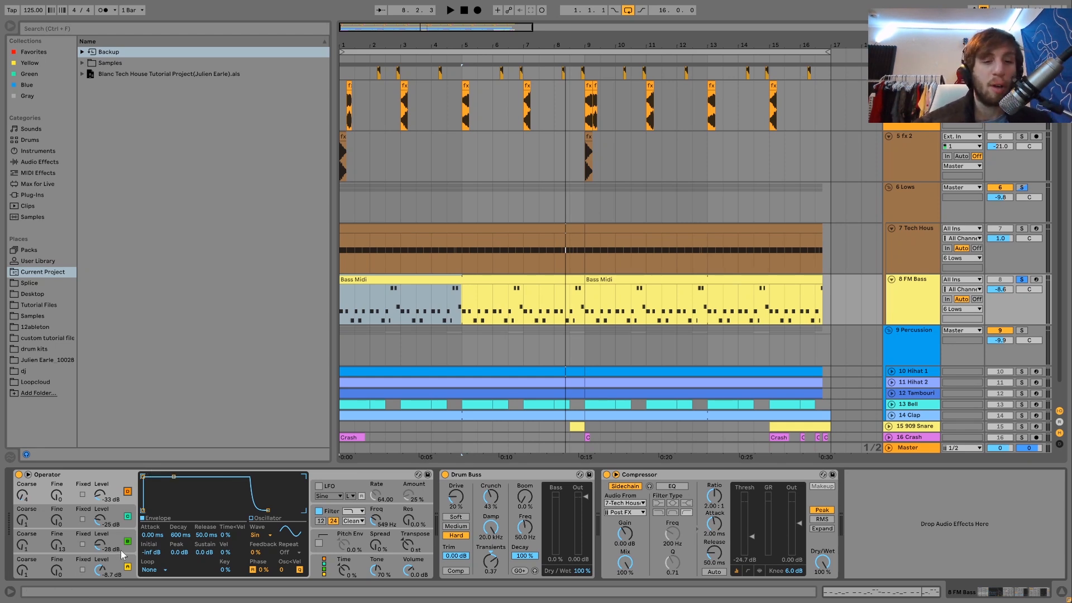
Play the soloed bass and show the filter envelope settings in the FM Bass Operator
{"action": "key", "text": "space"}
{"action": "left_click", "coordinate": [329, 513]}
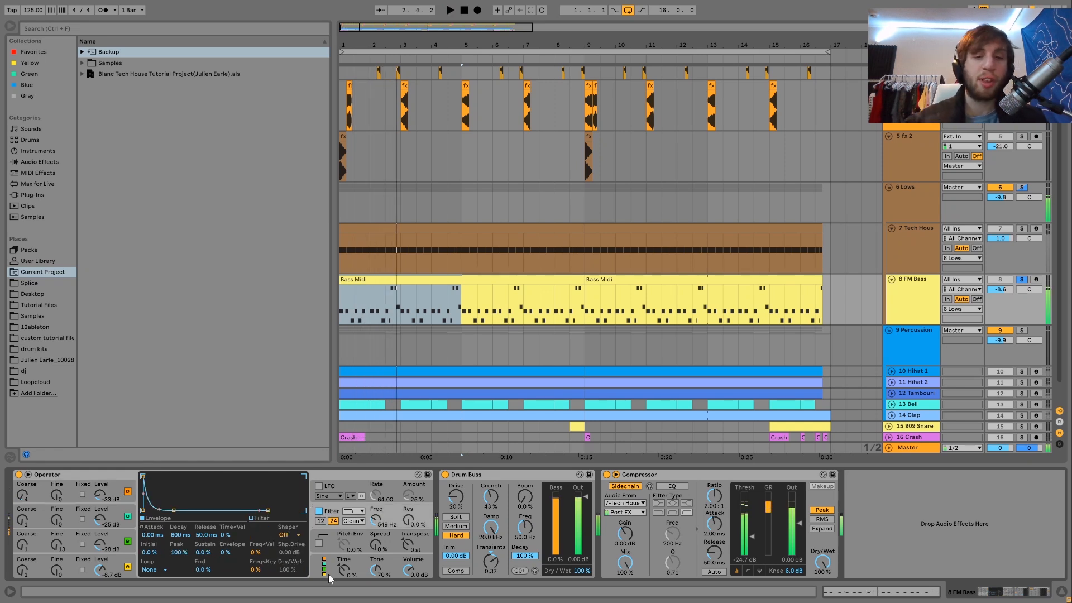
{"action": "key", "text": "space"}
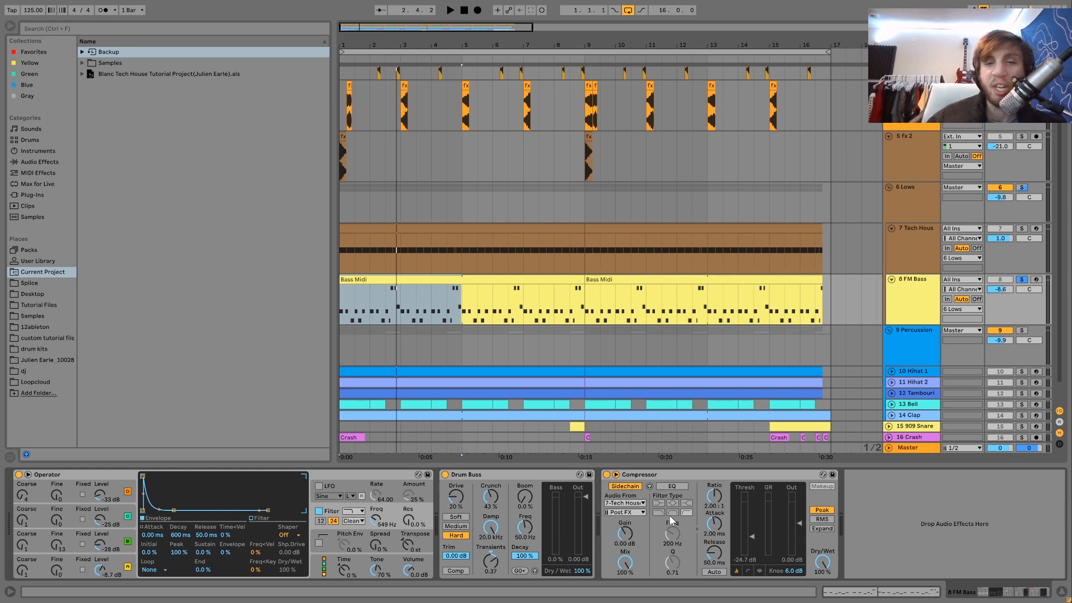
Show the Lows group's device chain, solo the whole group and play the kick and bass together
{"action": "left_click", "coordinate": [906, 210]}
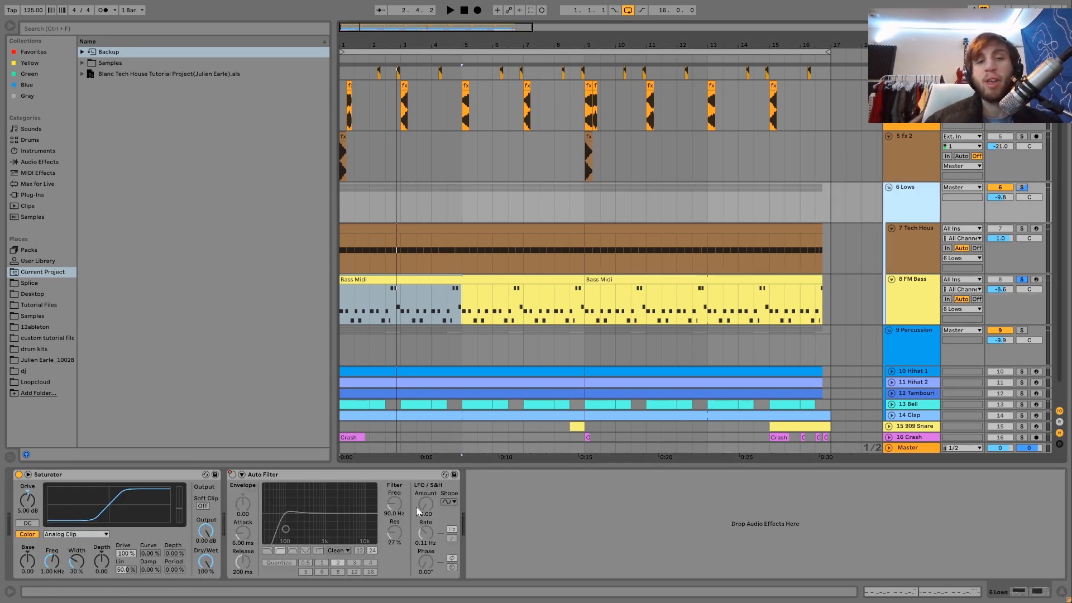
{"action": "left_click", "coordinate": [1022, 188]}
{"action": "key", "text": "space"}
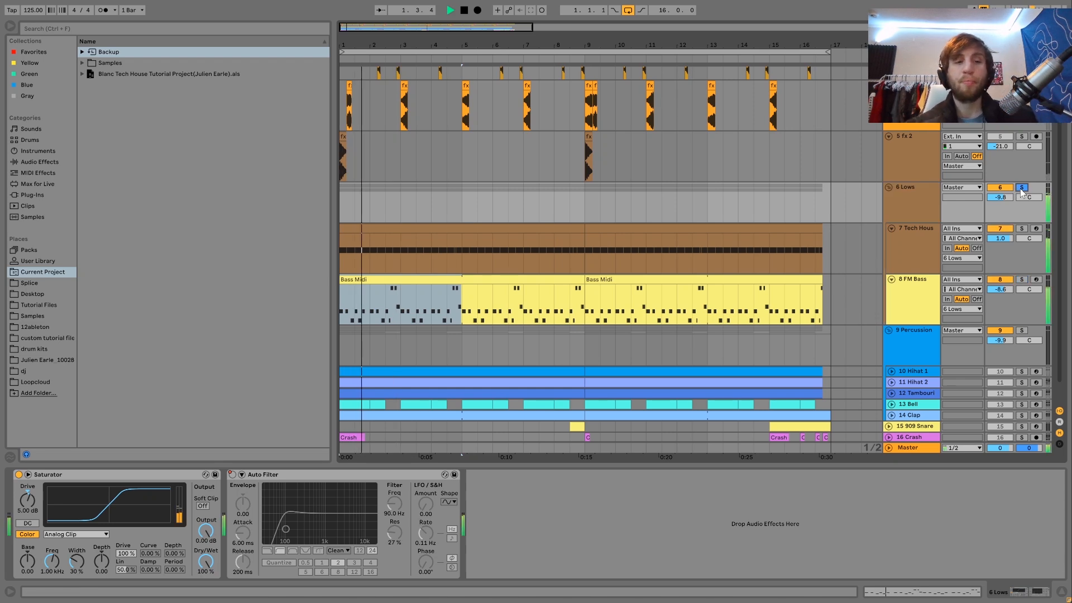
{"action": "key", "text": "space"}
Bypass the Saturator on the Lows group, play without it, and re-enable it to compare the sound
{"action": "left_click", "coordinate": [19, 475]}
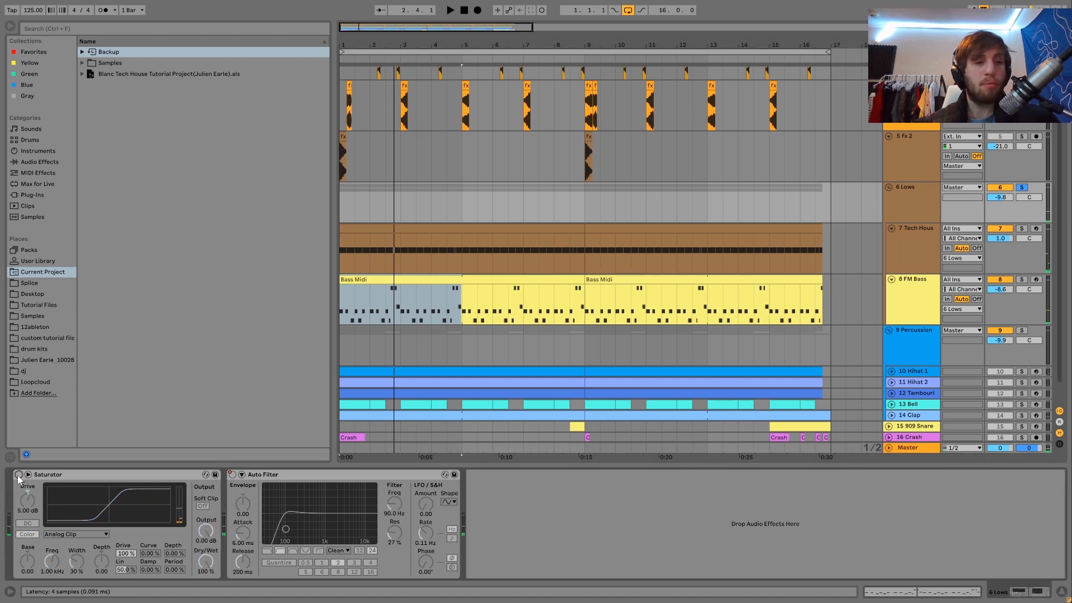
{"action": "key", "text": "space"}
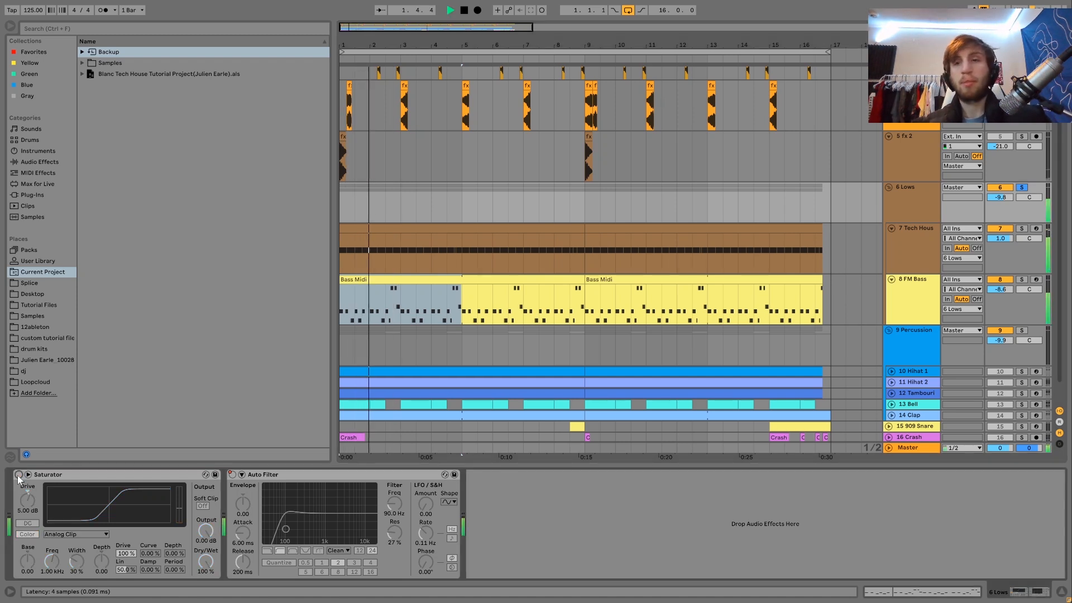
{"action": "left_click", "coordinate": [19, 475]}
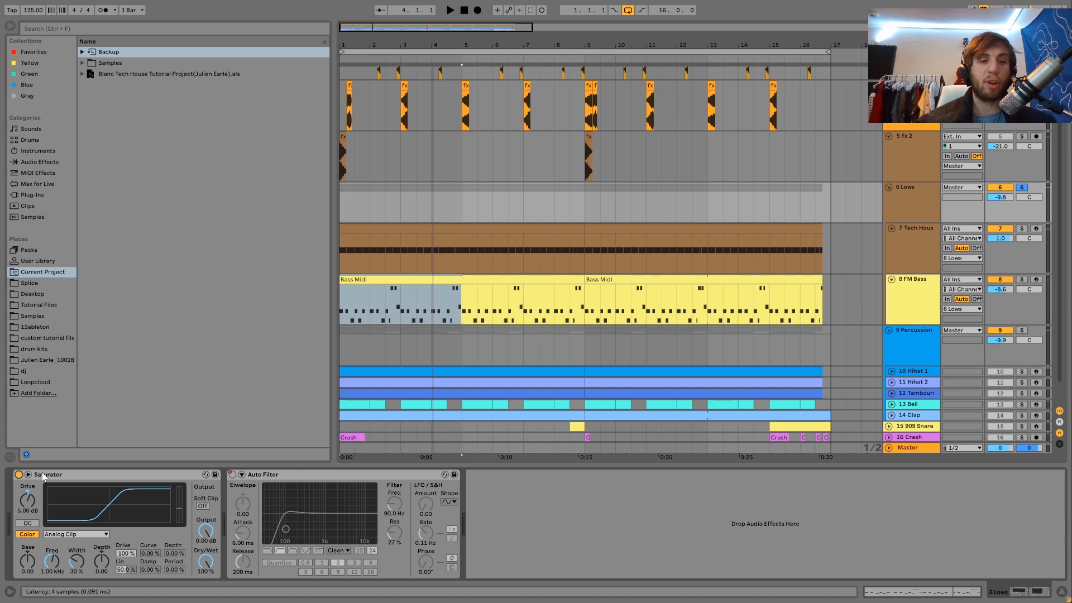
{"action": "key", "text": "space"}
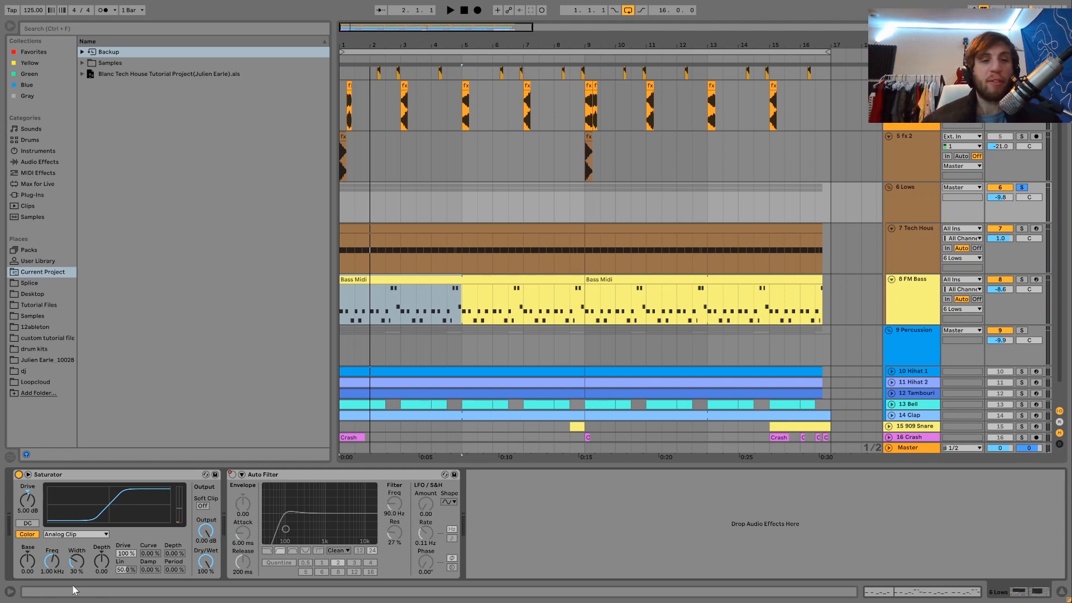
{"action": "key", "text": "space"}
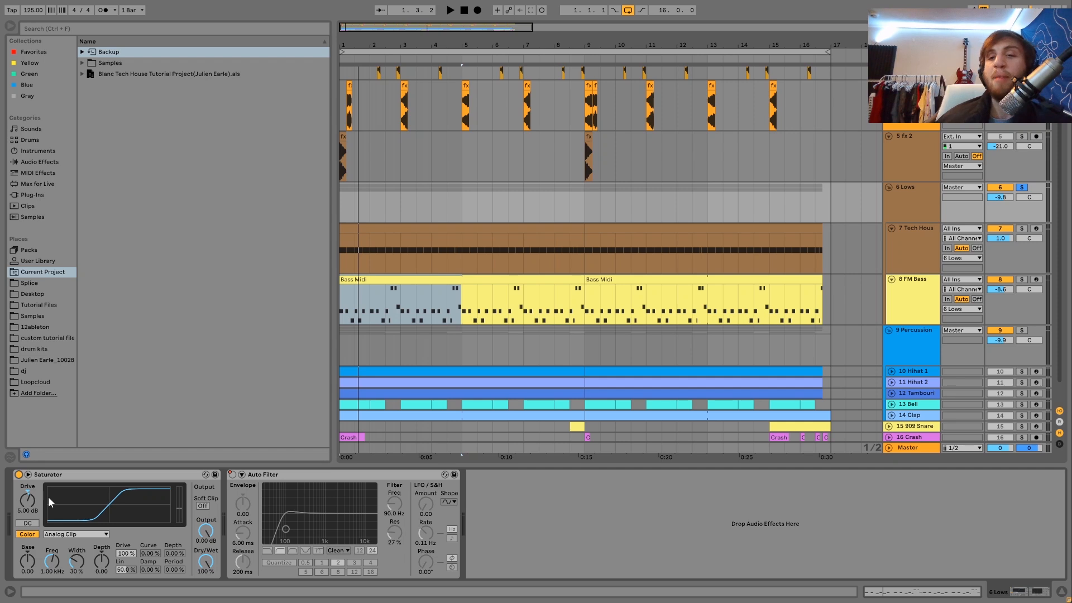
{"action": "key", "text": "space"}
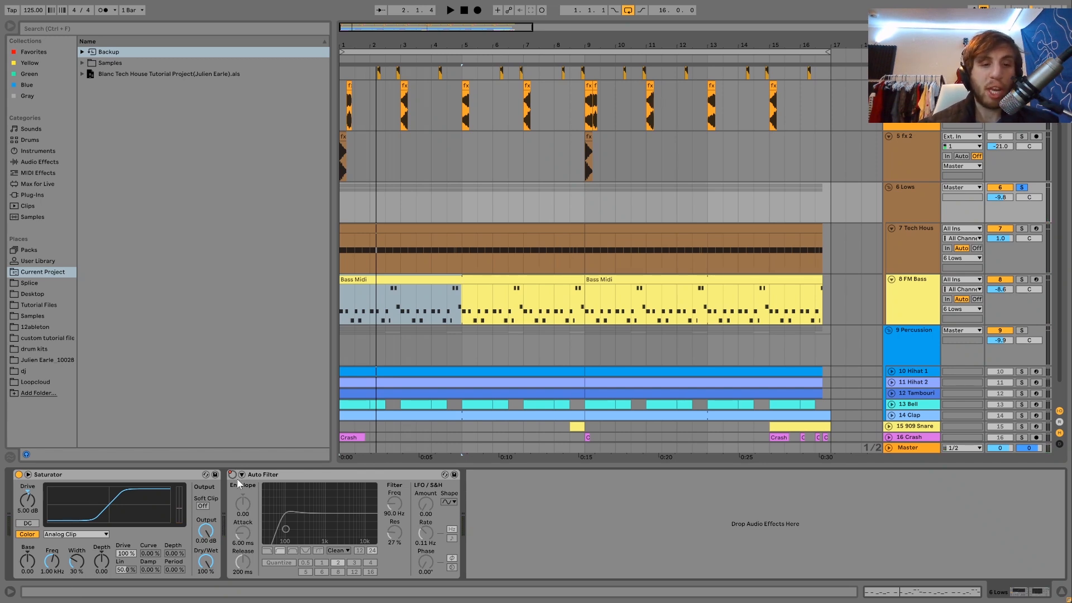
Show the automation lanes, play from 7.3.1 through the Lows group's Auto Filter automation, and unsolo the group
{"action": "key", "text": "a"}
{"action": "left_click", "coordinate": [536, 192]}
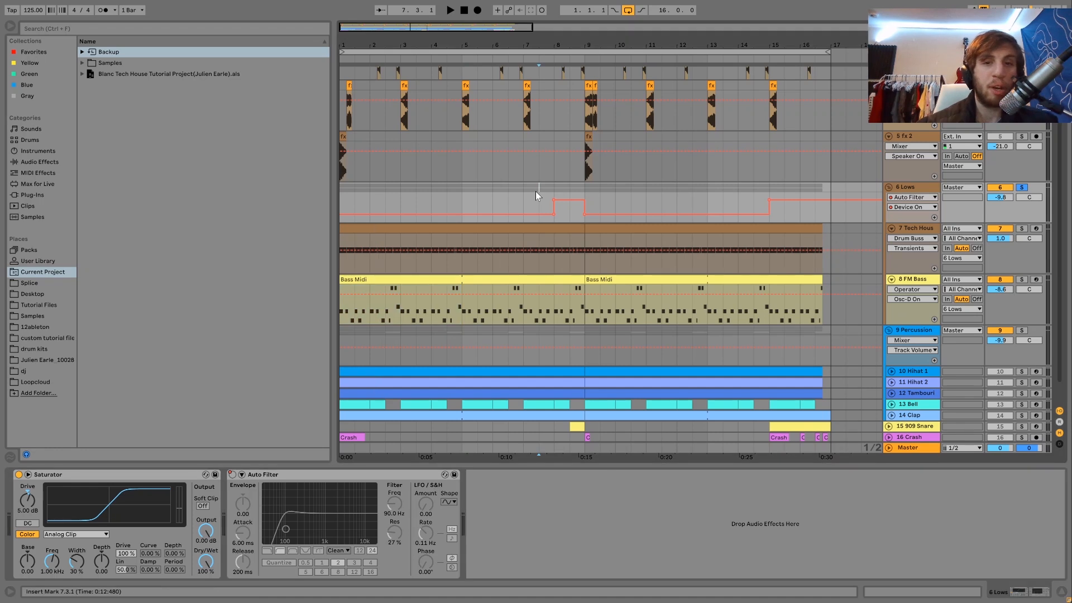
{"action": "key", "text": "space"}
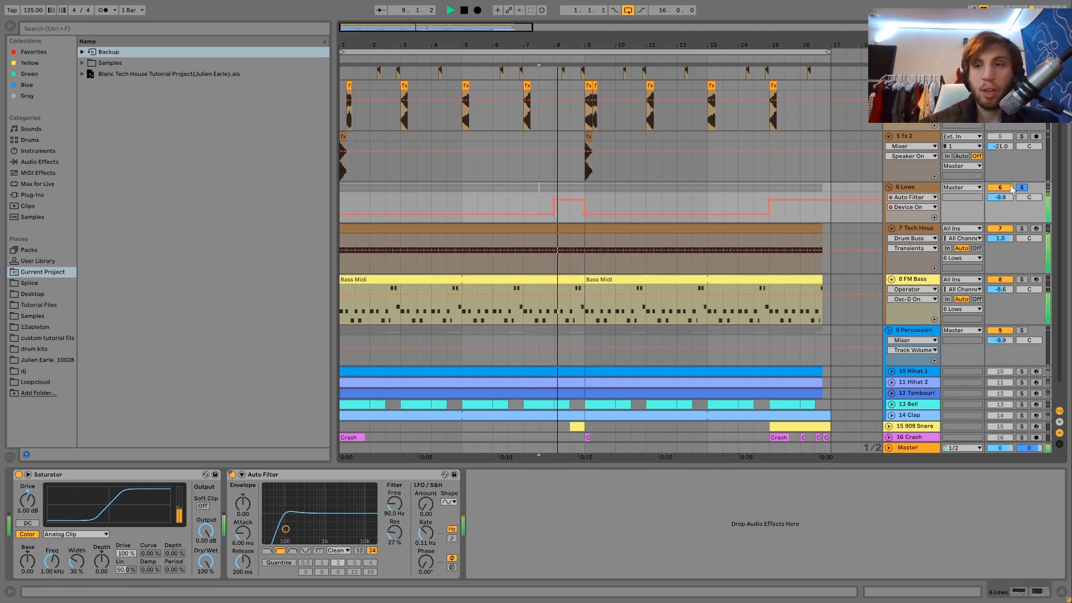
{"action": "left_click", "coordinate": [1022, 189]}
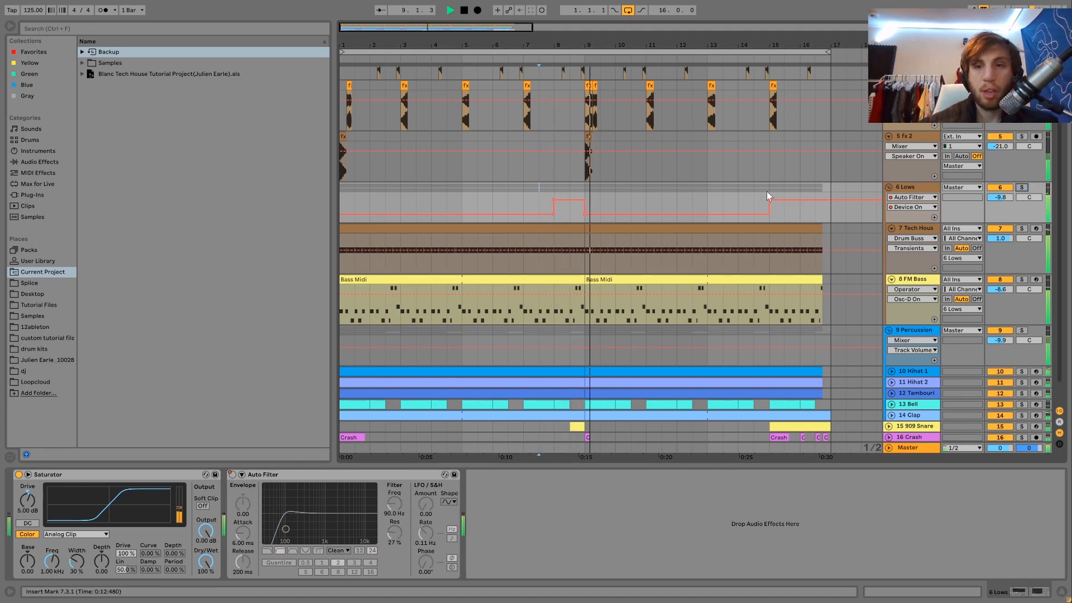
{"action": "key", "text": "space"}
{"action": "key", "text": "space"}
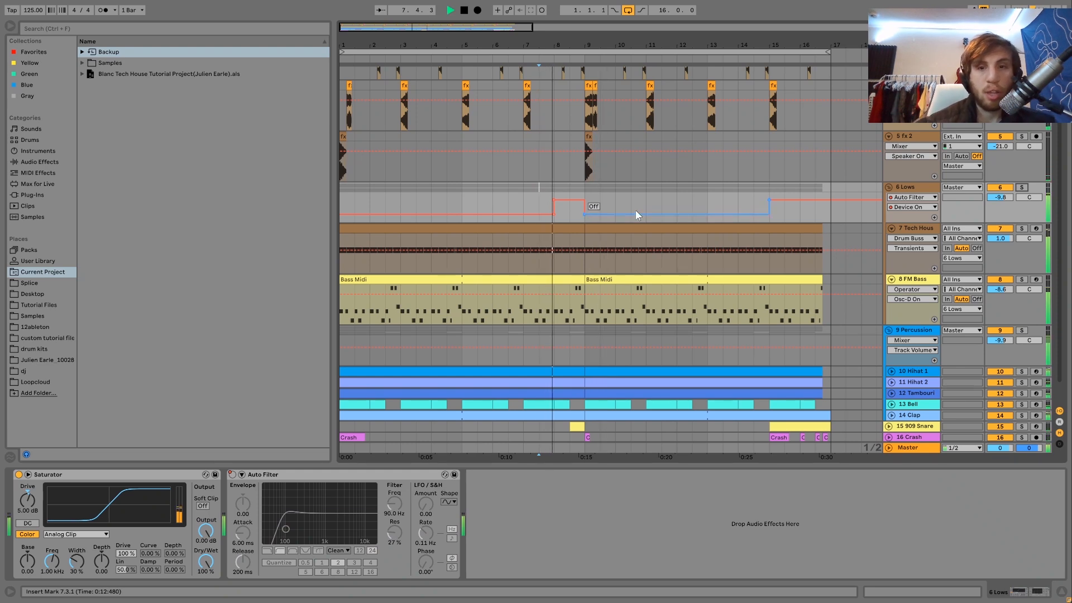
Play the full mix from 14.3.1 through the last Auto Filter switch-on and select the Lows group
{"action": "scroll", "coordinate": [635, 209], "scroll_direction": "down", "scroll_amount": 1}
{"action": "scroll", "coordinate": [635, 210], "scroll_direction": "up", "scroll_amount": 4}
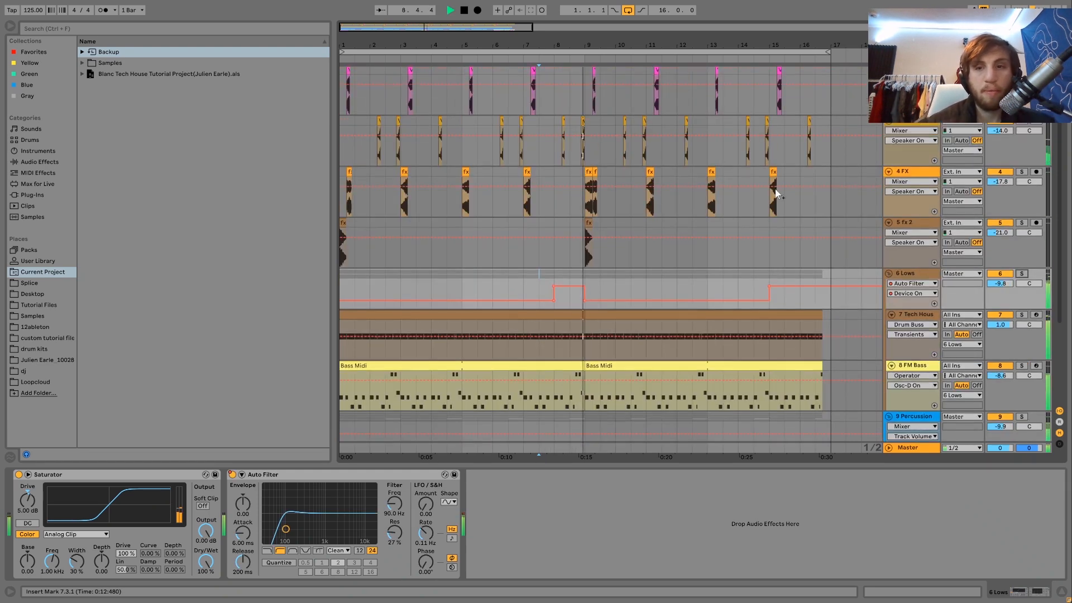
{"action": "left_click", "coordinate": [758, 280]}
{"action": "key", "text": "space"}
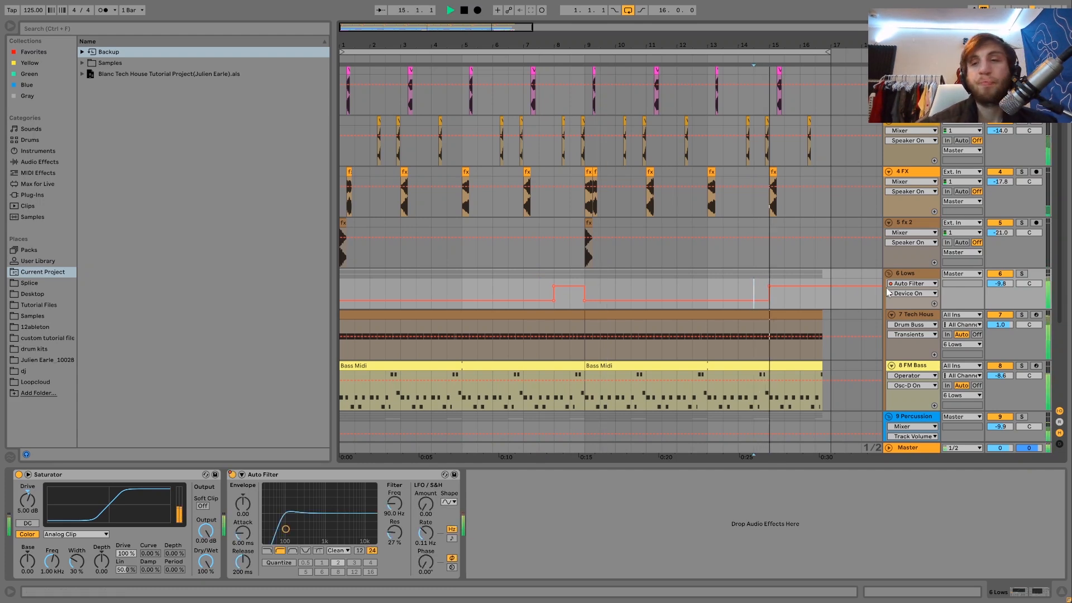
{"action": "left_click", "coordinate": [904, 273]}
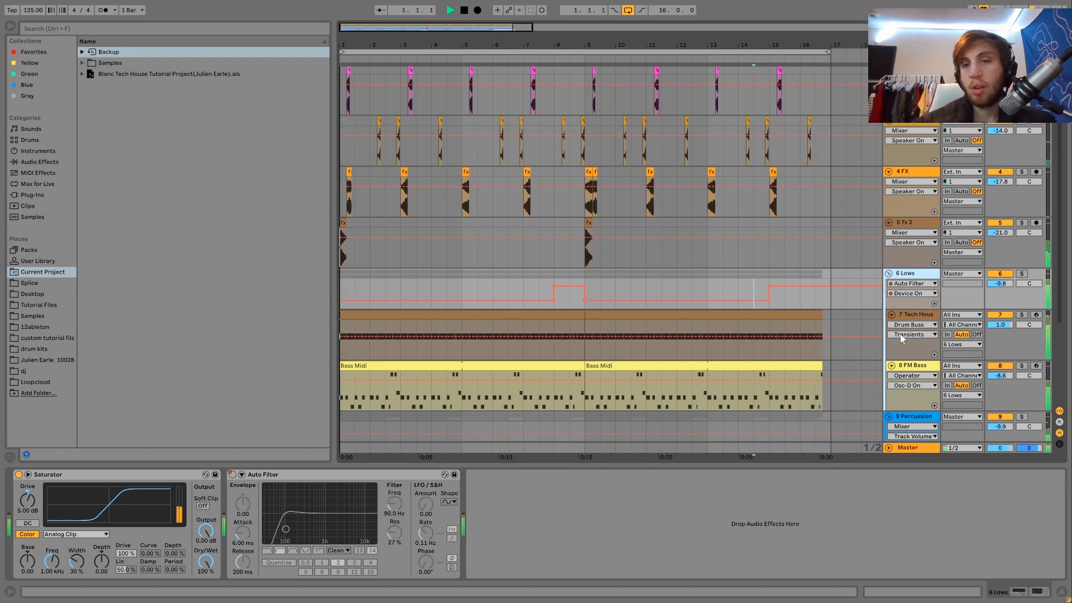
{"action": "key", "text": "space"}
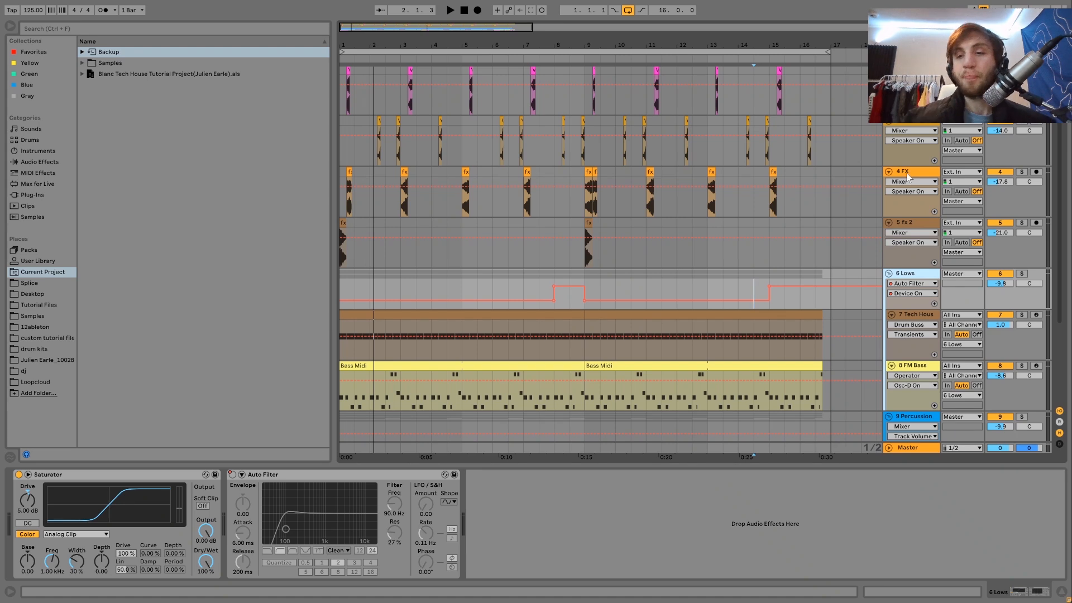
Solo the Percussion group and play its drums from 1.1.1 with the group's device chain shown
{"action": "scroll", "coordinate": [911, 129], "scroll_direction": "down", "scroll_amount": 2}
{"action": "scroll", "coordinate": [911, 129], "scroll_direction": "down", "scroll_amount": 2}
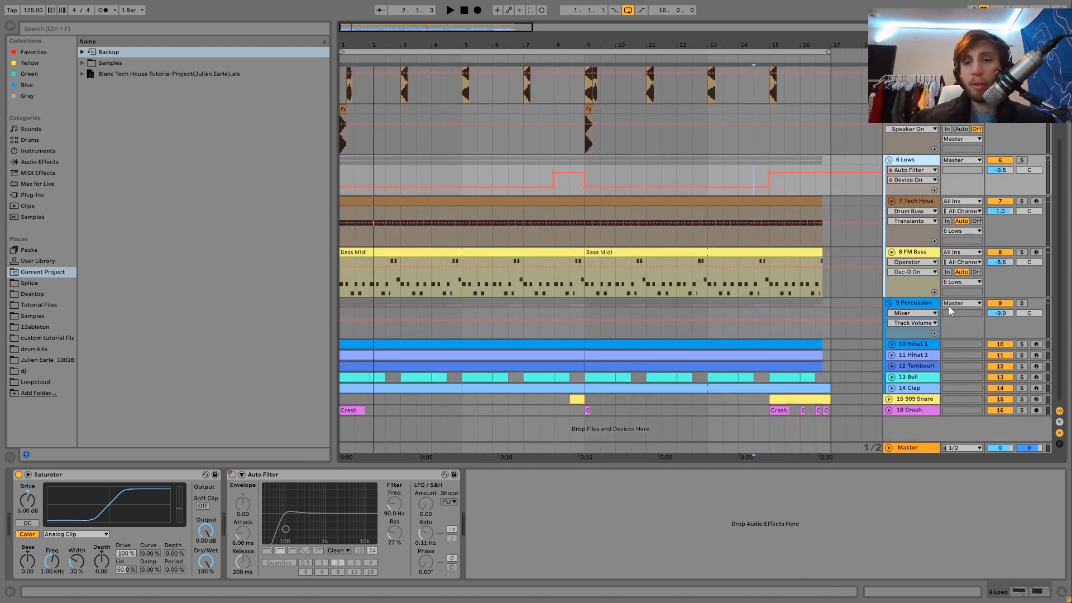
{"action": "left_click", "coordinate": [1022, 303]}
{"action": "key", "text": "space"}
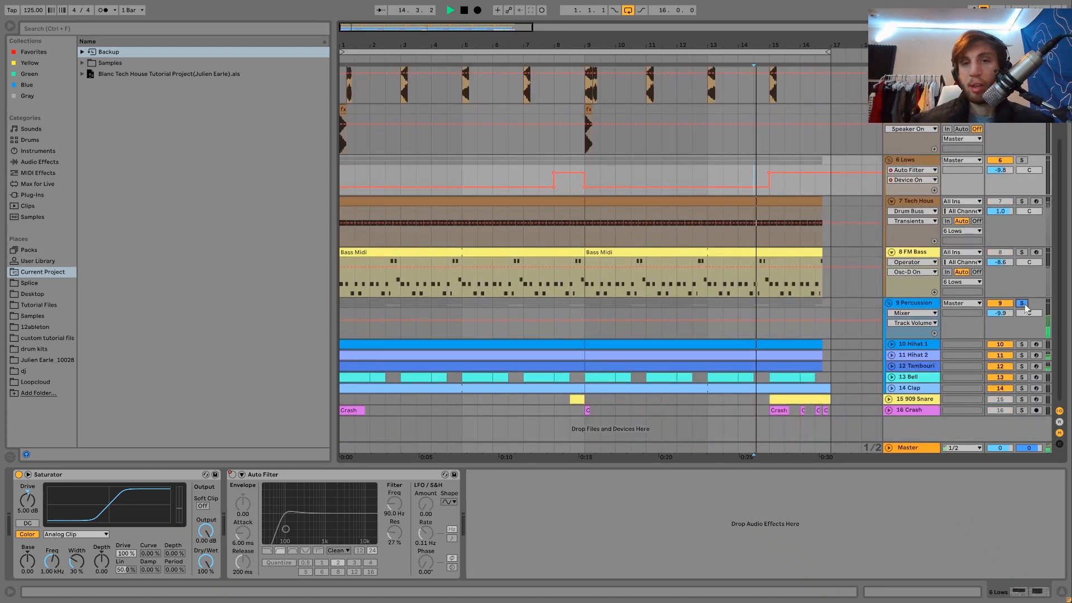
{"action": "key", "text": "space"}
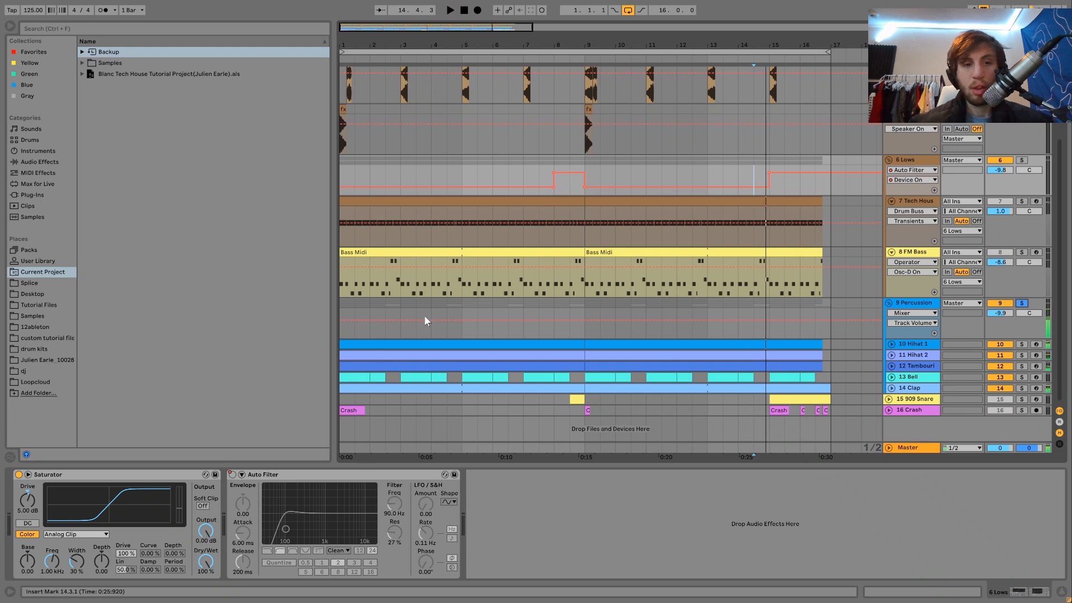
{"action": "left_click", "coordinate": [342, 302]}
{"action": "key", "text": "space"}
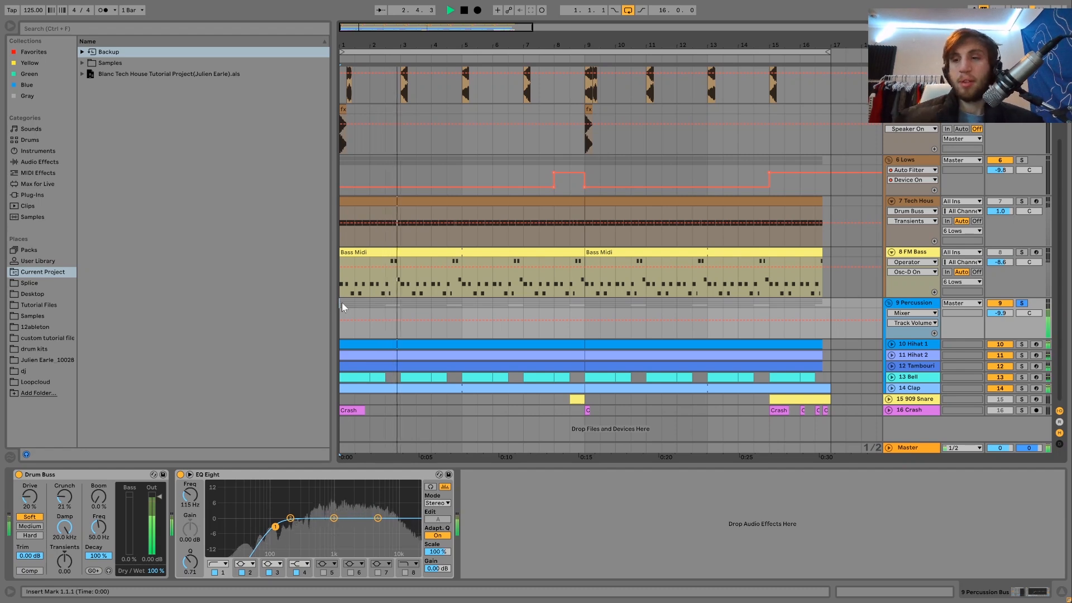
Solo the Hihat 1 track inside the Percussion group, play it, and show its device chain
{"action": "left_click", "coordinate": [920, 356]}
{"action": "left_click", "coordinate": [1022, 344]}
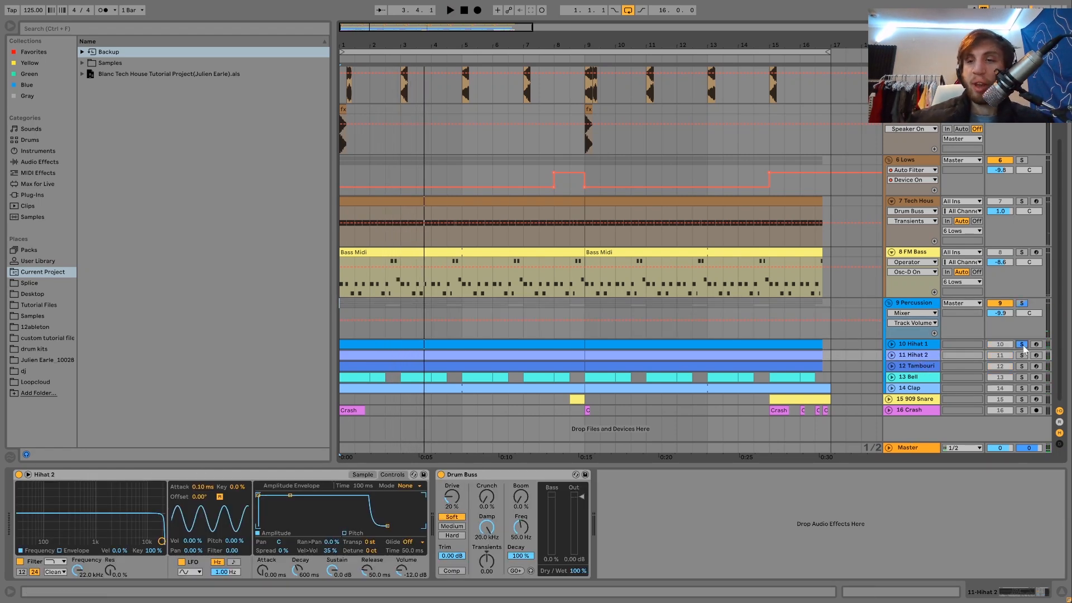
{"action": "key", "text": "space"}
{"action": "left_click", "coordinate": [920, 344]}
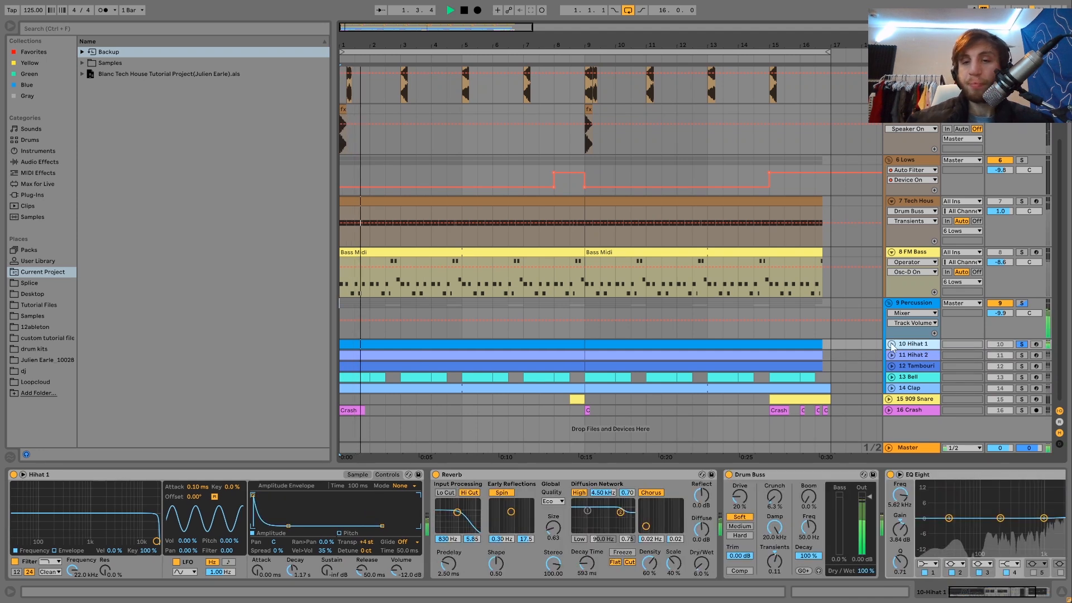
Unfold the Hihat 1 track and inspect its sampler's sample waveform and envelope controls
{"action": "left_click", "coordinate": [892, 345]}
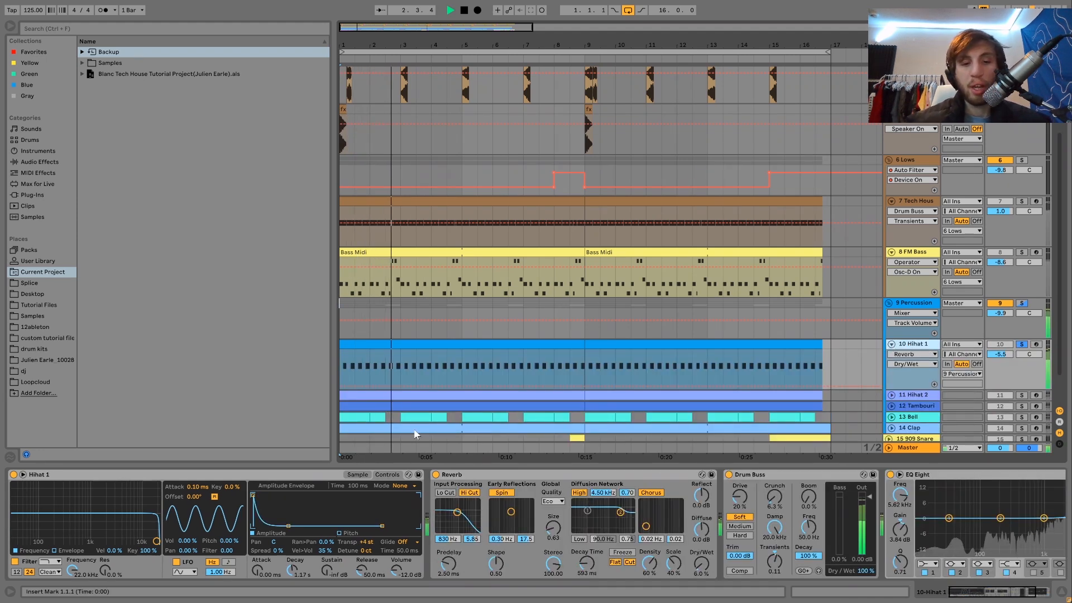
{"action": "left_click", "coordinate": [352, 473]}
{"action": "key", "text": "space"}
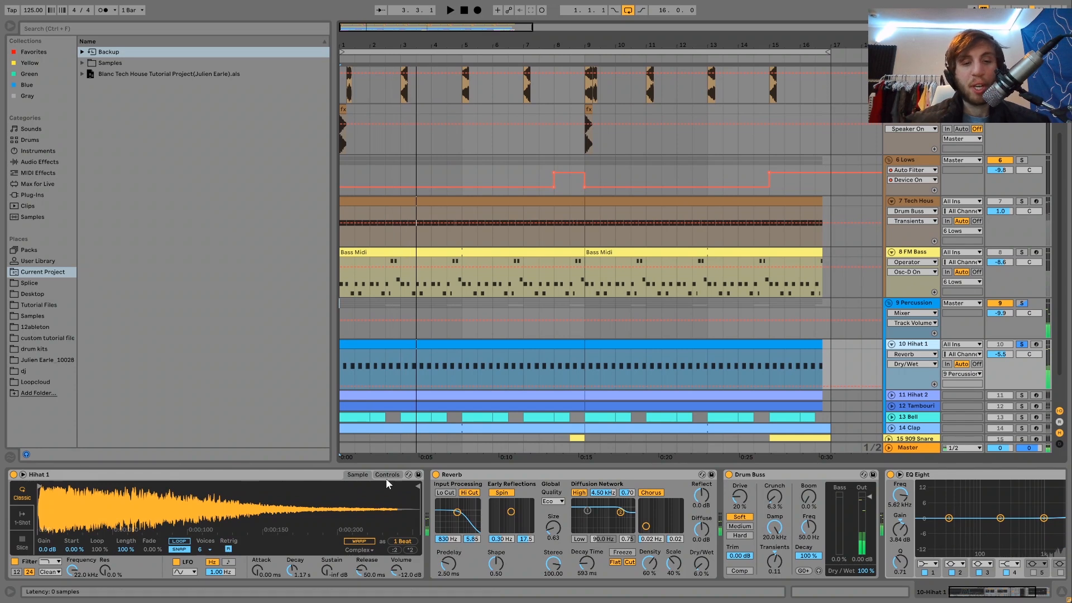
{"action": "left_click", "coordinate": [386, 474]}
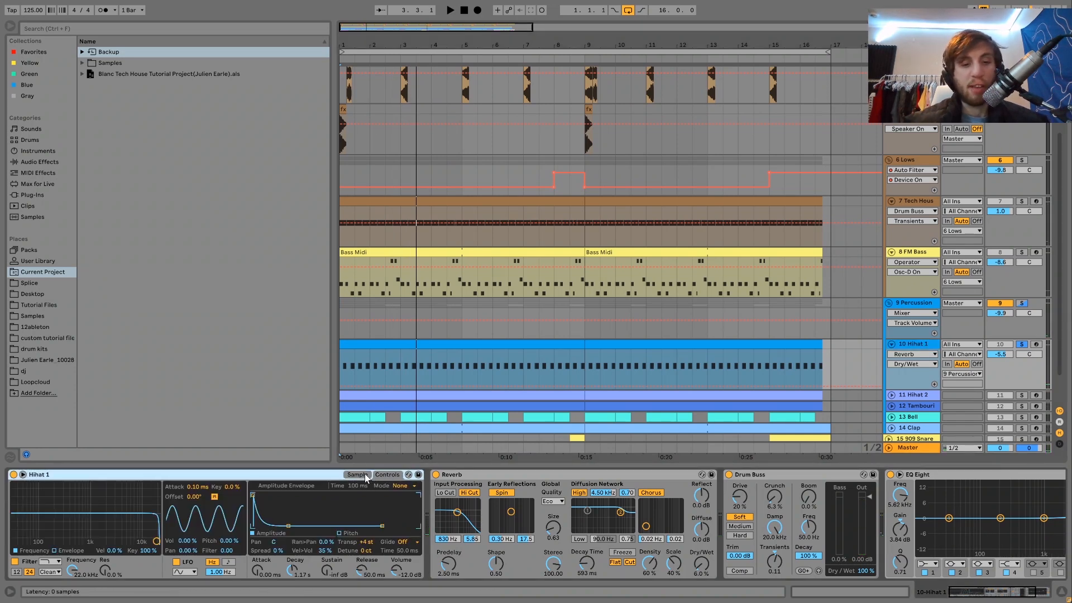
Check the Hihat 1 sampler's waveform and its envelope controls, and play the soloed track from 1.1.1
{"action": "left_click", "coordinate": [361, 475]}
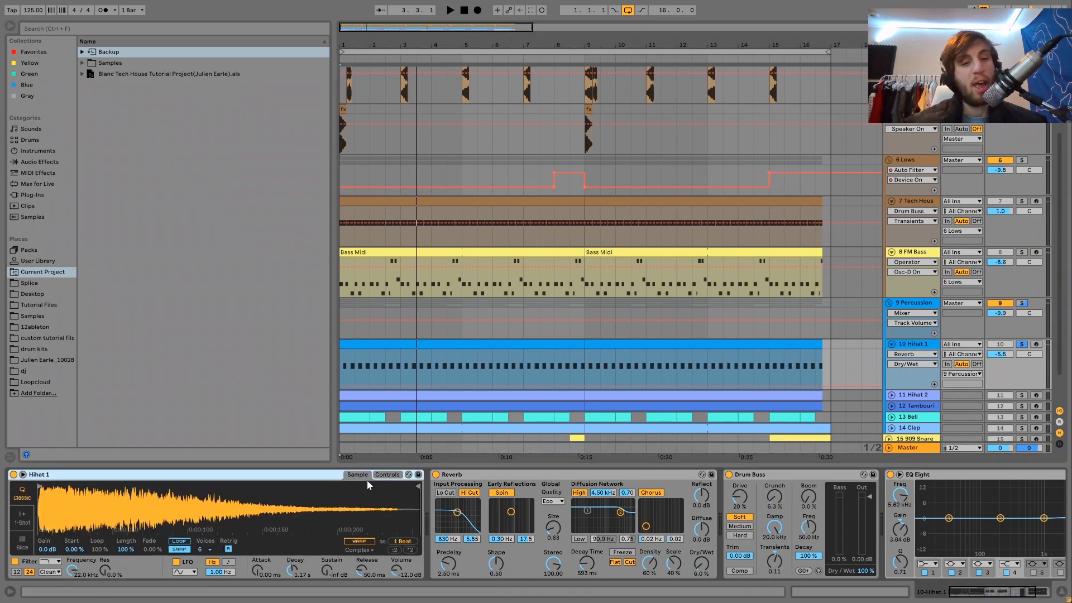
{"action": "left_click", "coordinate": [383, 475]}
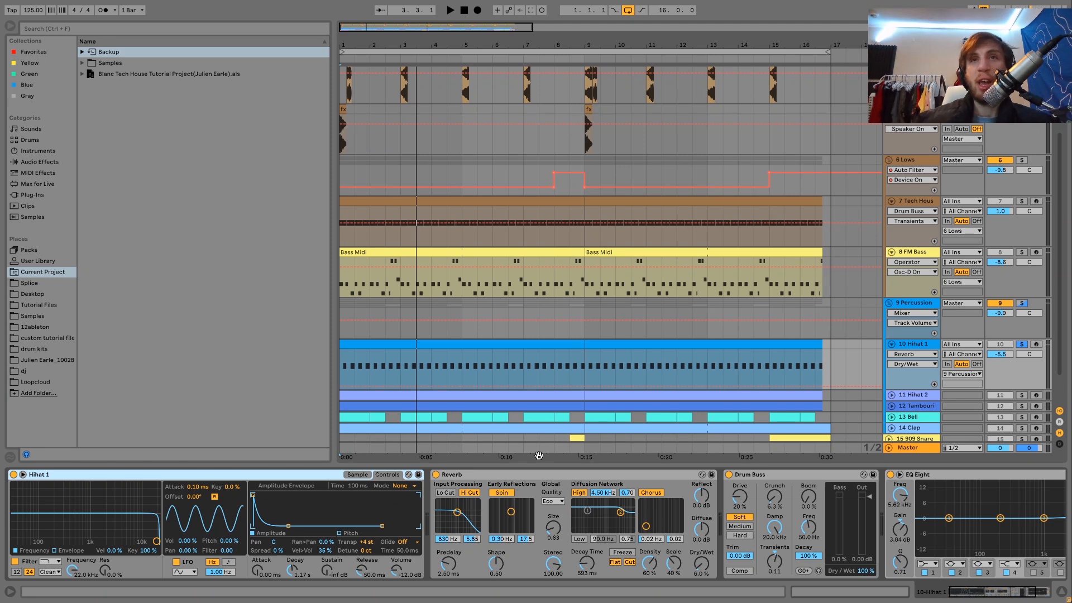
{"action": "key", "text": "space"}
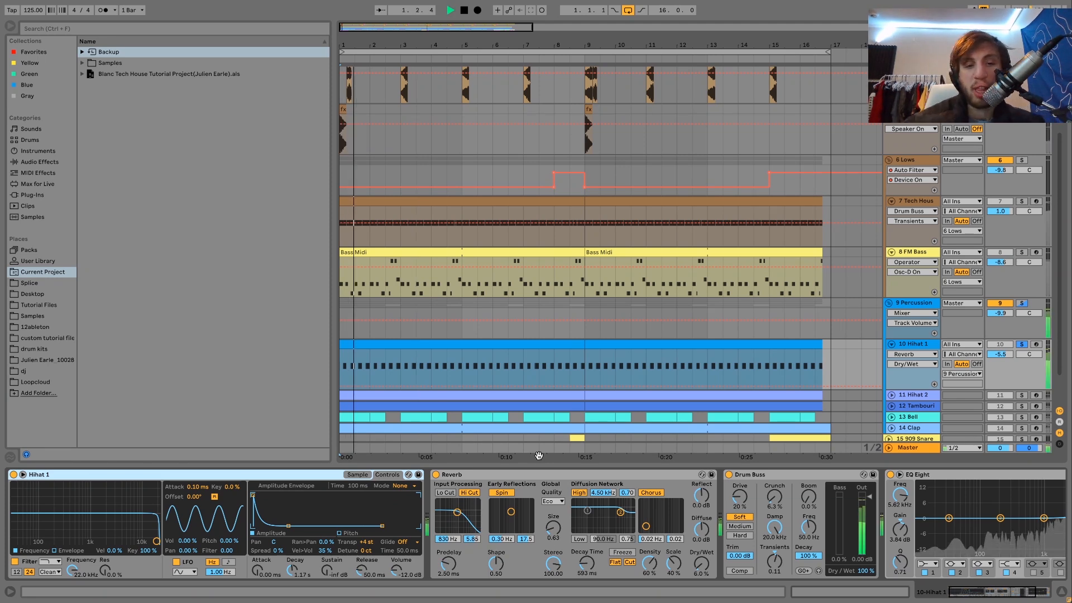
{"action": "key", "text": "space"}
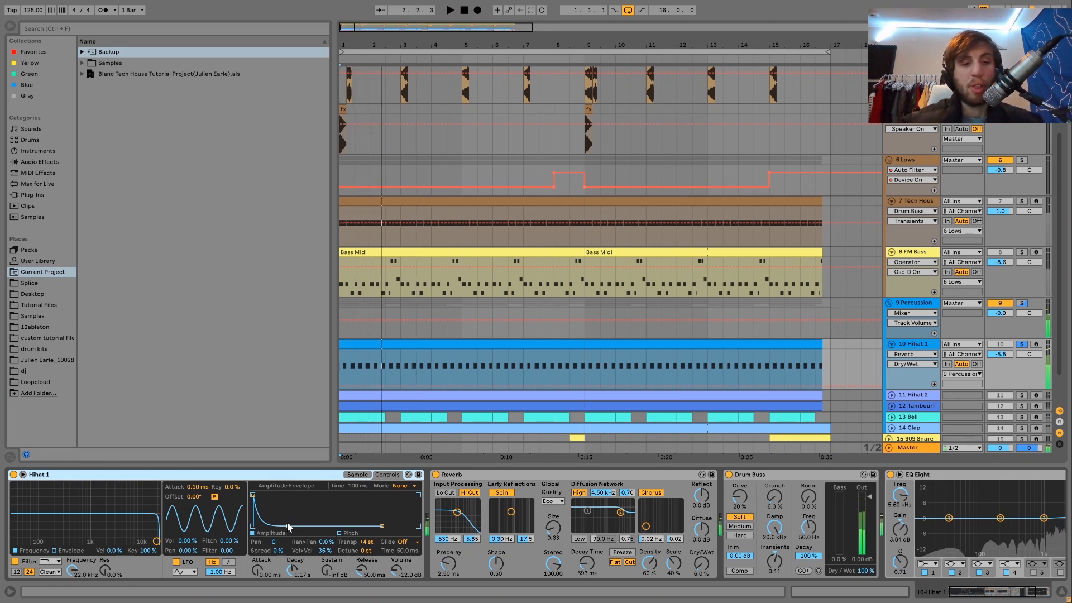
Examine Hihat 1's amplitude envelope while playing it in the full mix, and inspect its effects through EQ Eight
{"action": "left_click_drag", "start_coordinate": [288, 526], "coordinate": [287, 497]}
{"action": "key", "text": "space"}
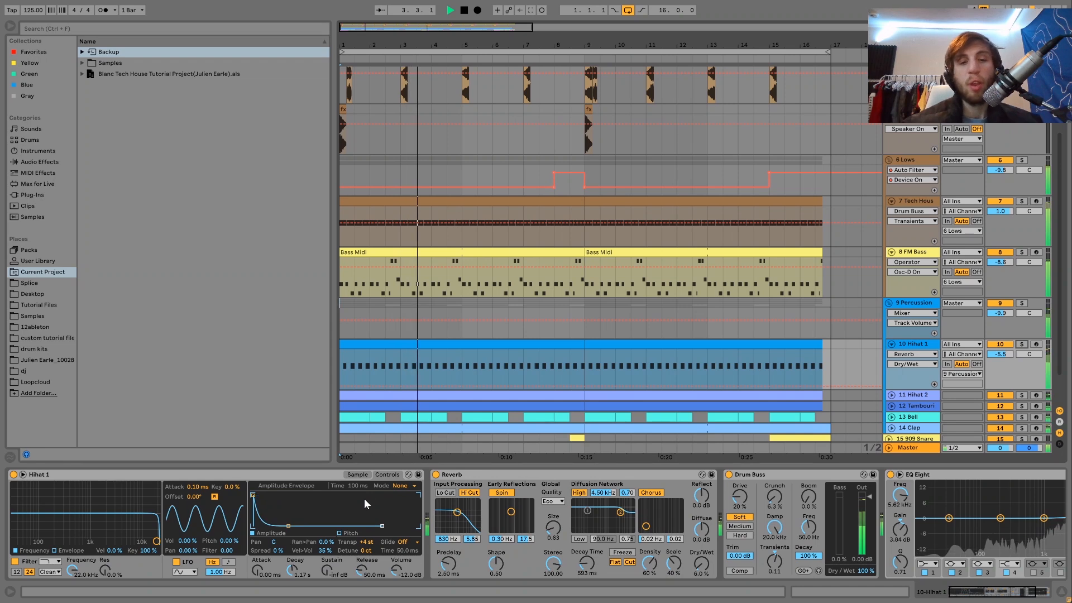
{"action": "left_click_drag", "start_coordinate": [287, 495], "coordinate": [294, 530]}
{"action": "key", "text": "space"}
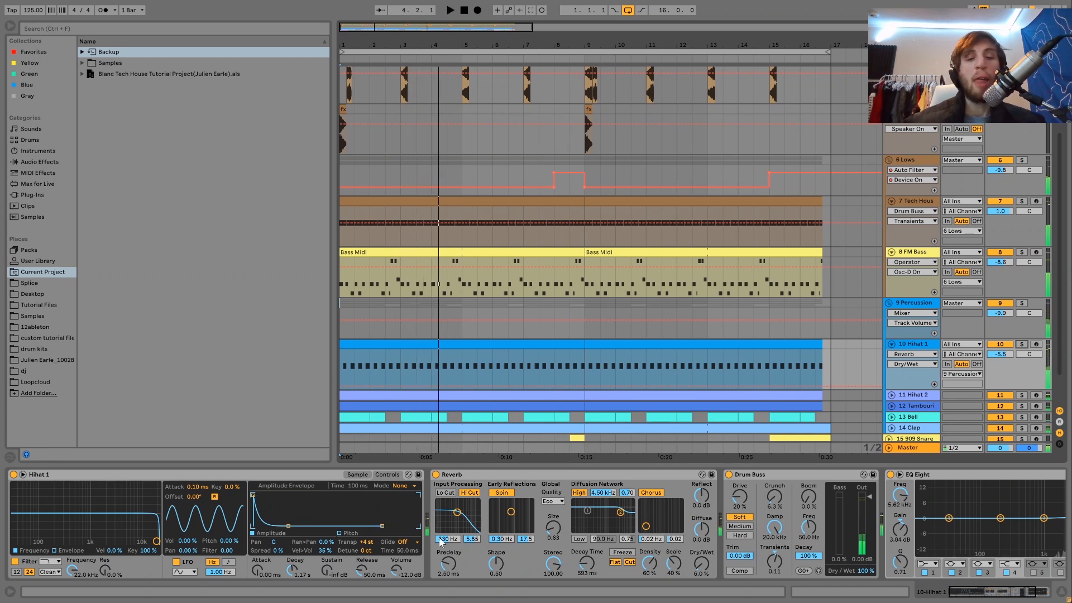
{"action": "scroll", "coordinate": [438, 537], "scroll_direction": "down", "scroll_amount": 3}
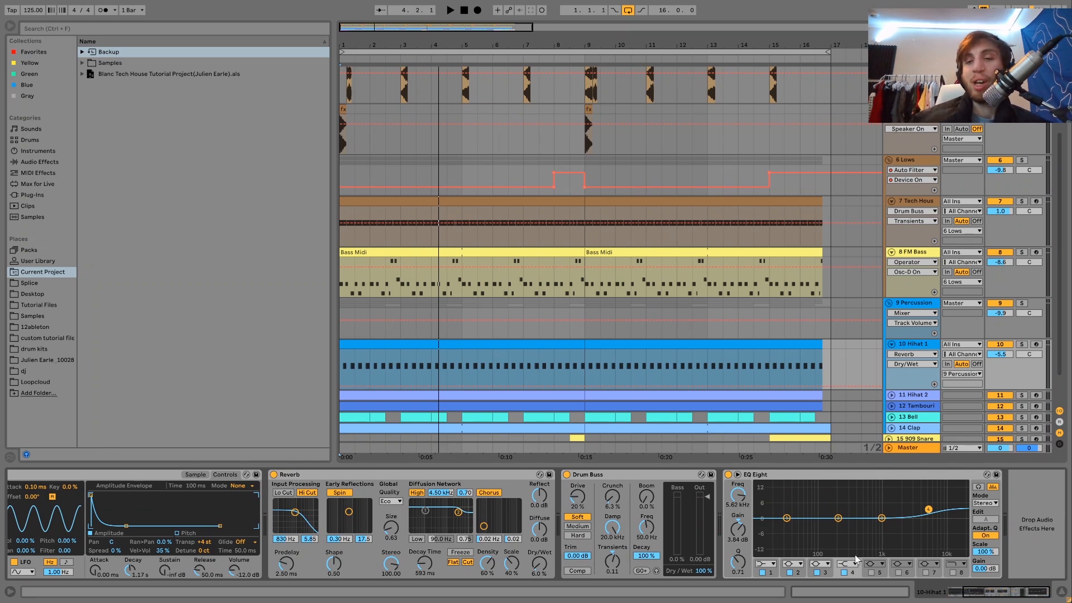
Unfold the Hihat 2 track with its device chain shown, and play it soloed together with Hihat 1
{"action": "left_click", "coordinate": [915, 397]}
{"action": "key", "text": "space"}
{"action": "left_click", "coordinate": [892, 395]}
{"action": "left_click", "coordinate": [1022, 394]}
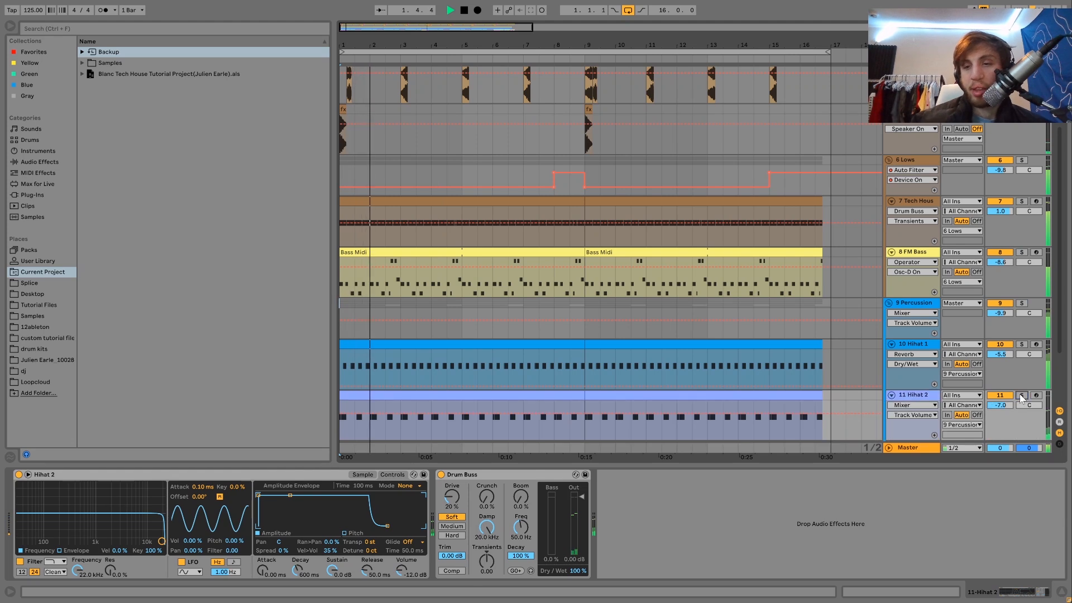
{"action": "left_click", "coordinate": [1024, 346]}
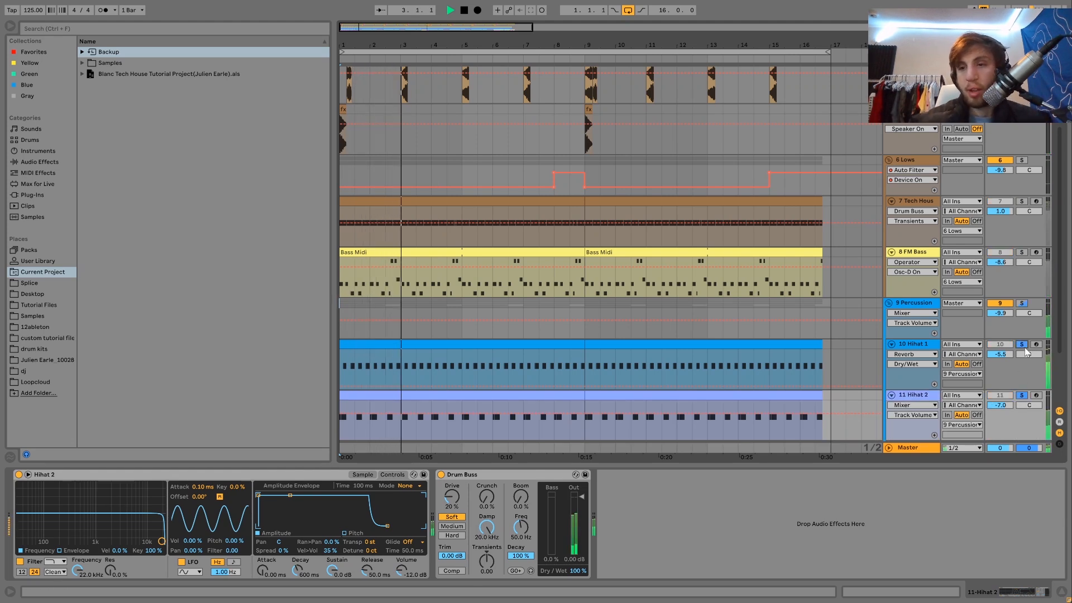
{"action": "key", "text": "space"}
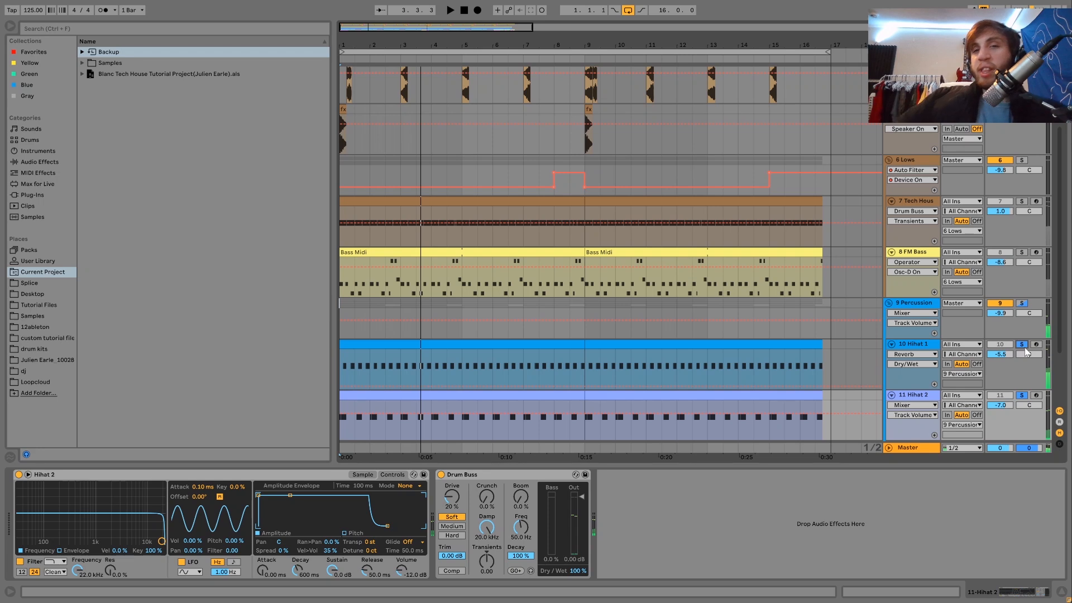
Play the full mix from 1.1.1 with Hihat 2 switched off and back on to compare its contribution
{"action": "scroll", "coordinate": [1024, 347], "scroll_direction": "up", "scroll_amount": 3}
{"action": "scroll", "coordinate": [1025, 347], "scroll_direction": "up", "scroll_amount": 3}
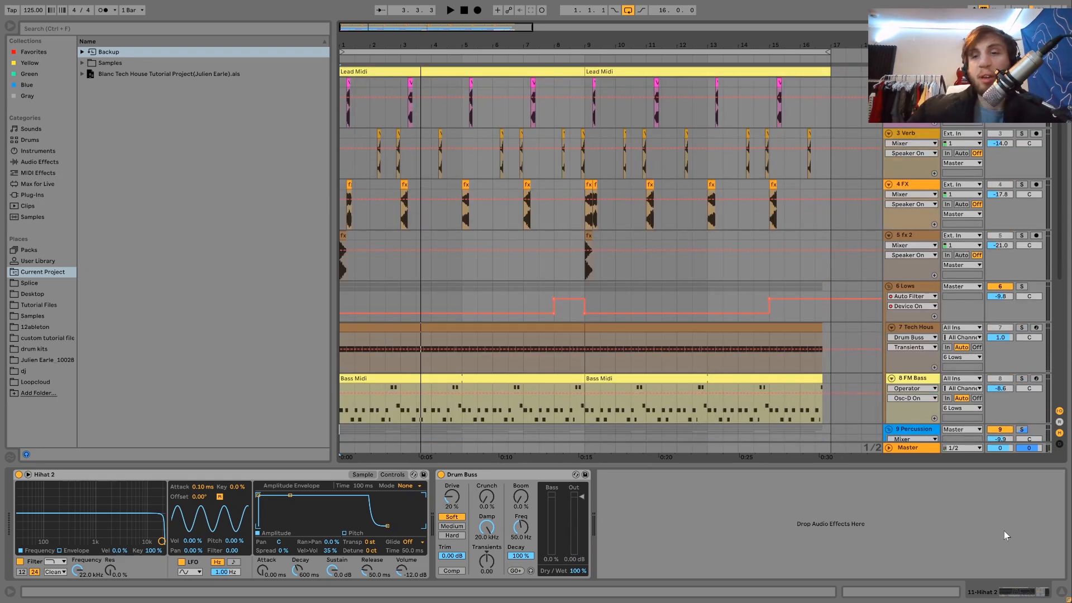
{"action": "scroll", "coordinate": [996, 380], "scroll_direction": "down", "scroll_amount": 9}
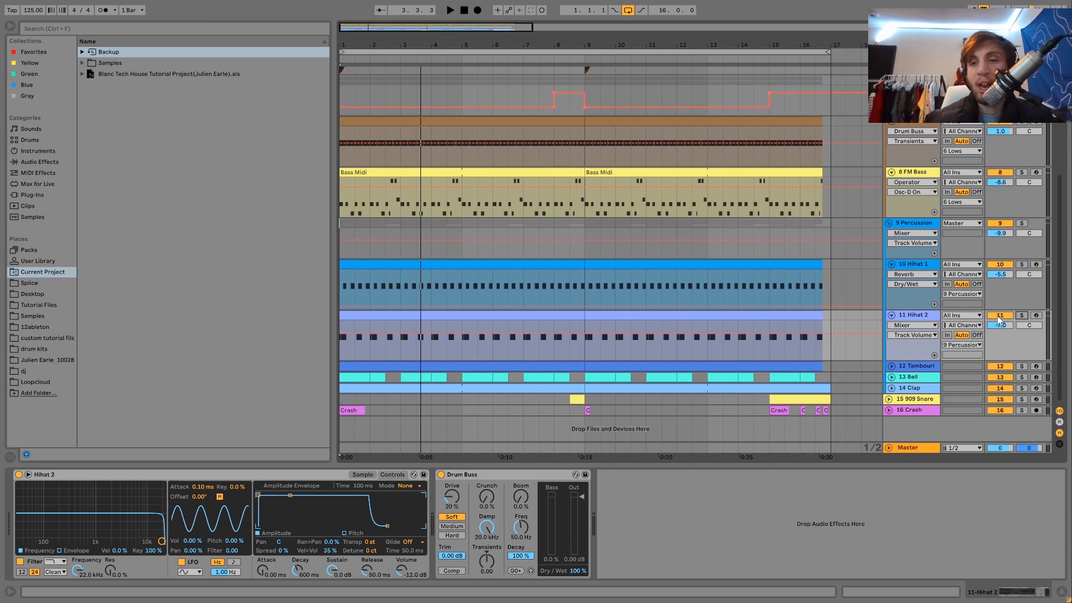
{"action": "key", "text": "space"}
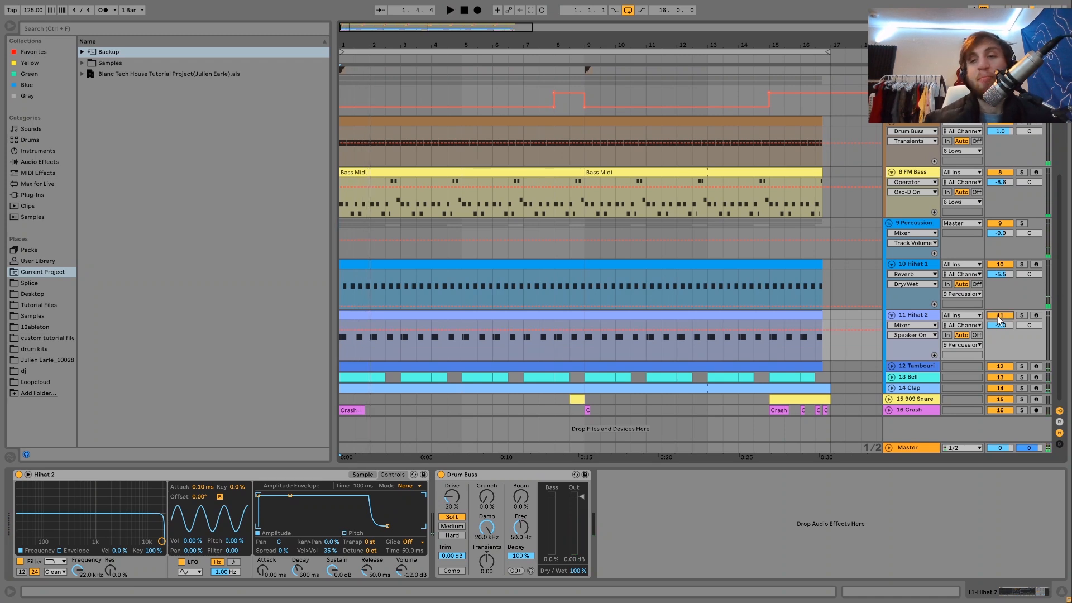
{"action": "key", "text": "space"}
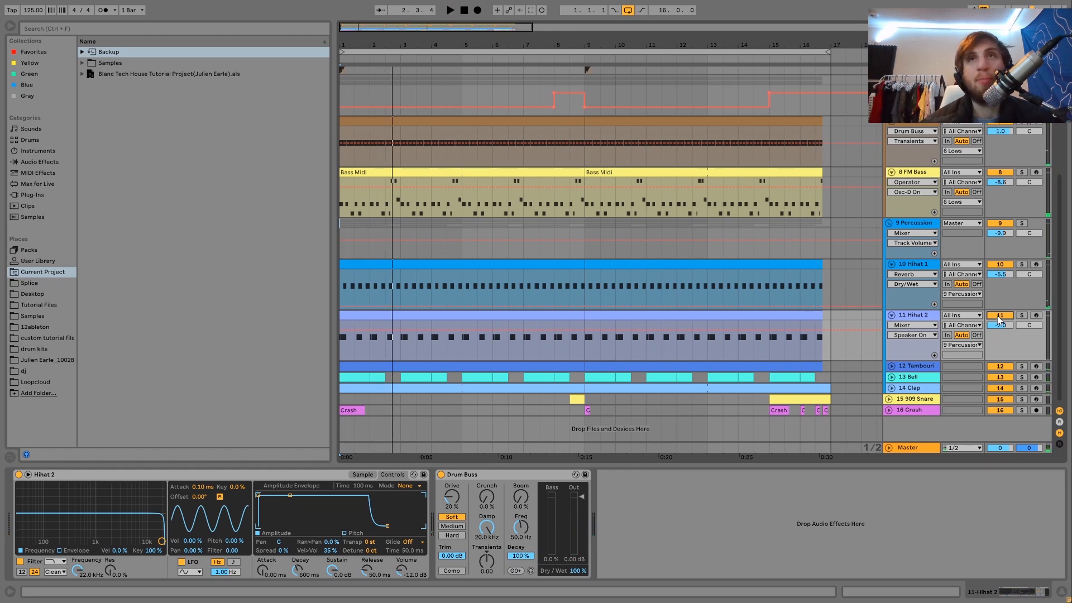
{"action": "key", "text": "space"}
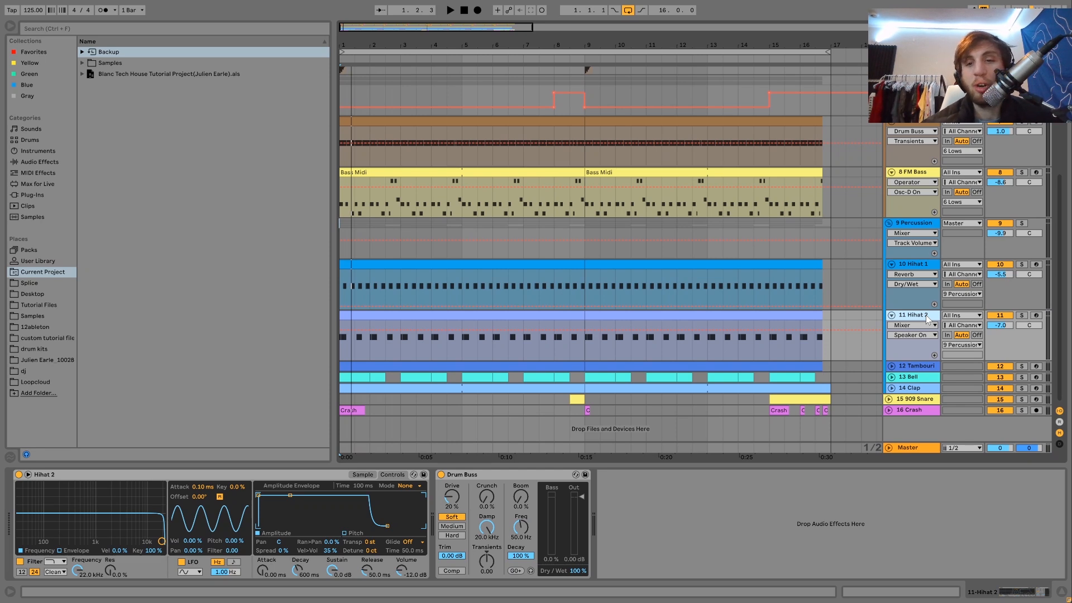
{"action": "key", "text": "space"}
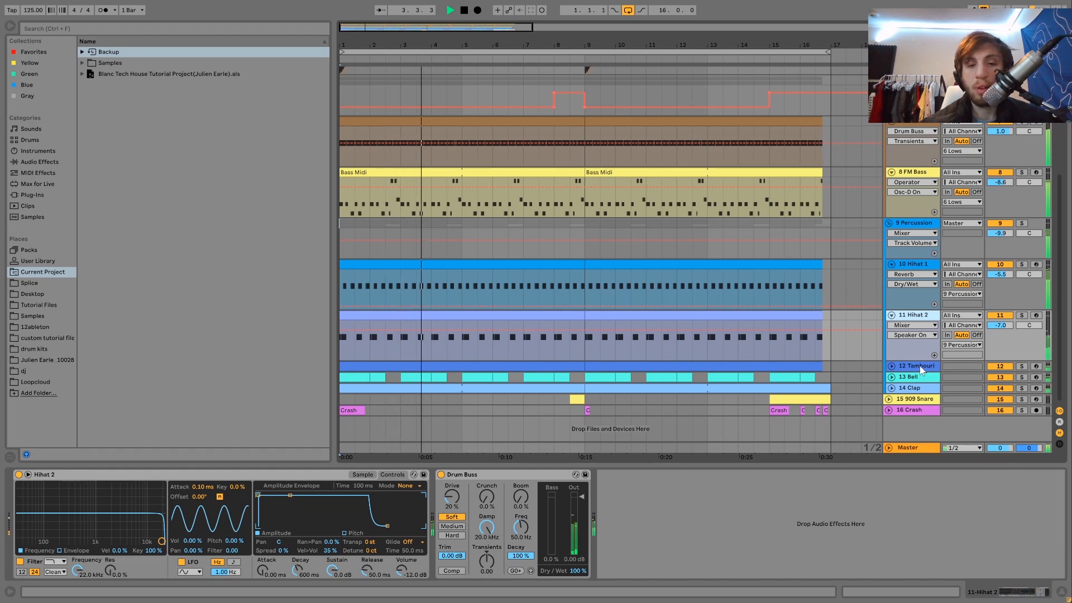
{"action": "key", "text": "space"}
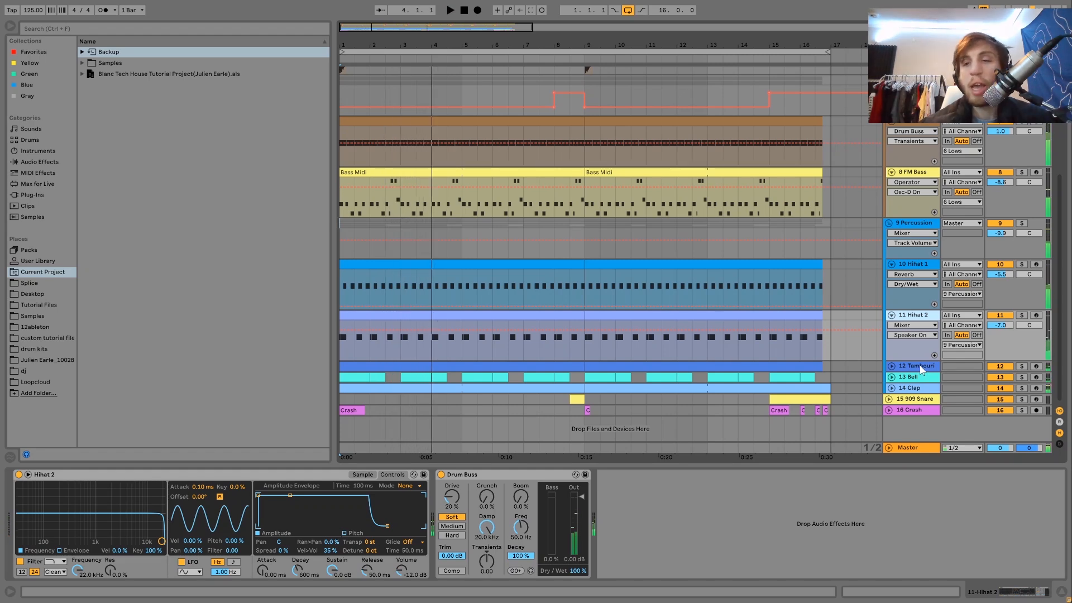
Unfold the Tambourine and Bell tracks and play them soloed together from 1.1.1
{"action": "left_click", "coordinate": [891, 367]}
{"action": "scroll", "coordinate": [1005, 369], "scroll_direction": "down", "scroll_amount": 1}
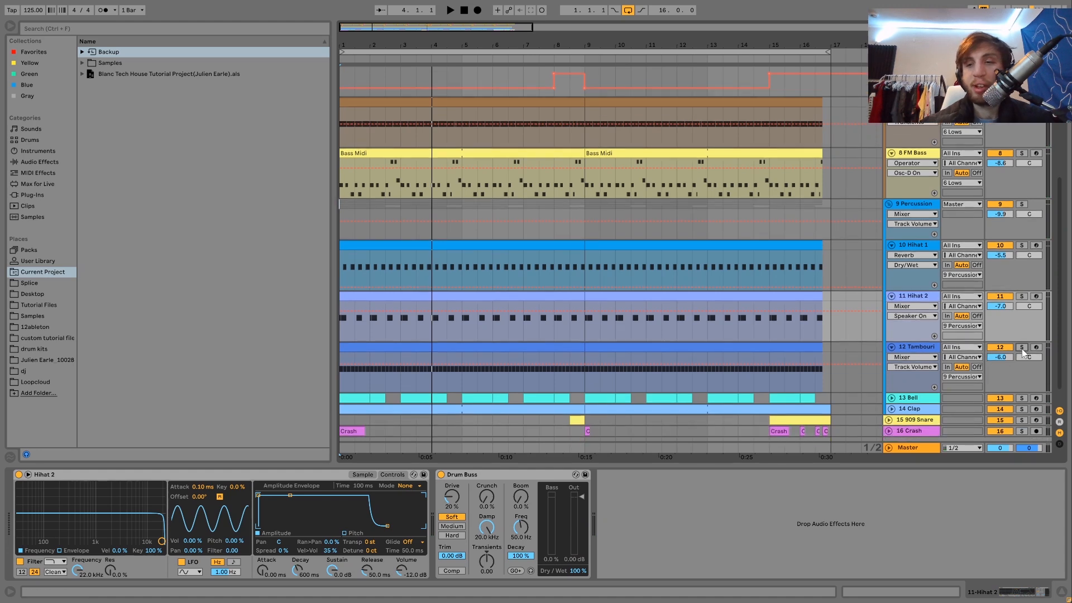
{"action": "key", "text": "space"}
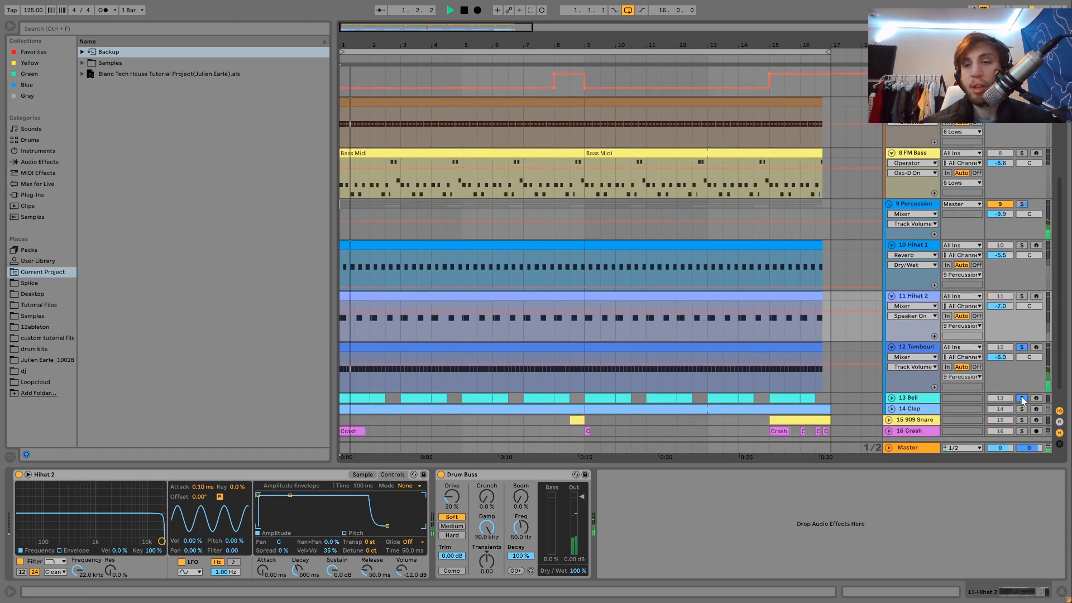
{"action": "scroll", "coordinate": [900, 379], "scroll_direction": "down", "scroll_amount": 1}
{"action": "left_click", "coordinate": [892, 378]}
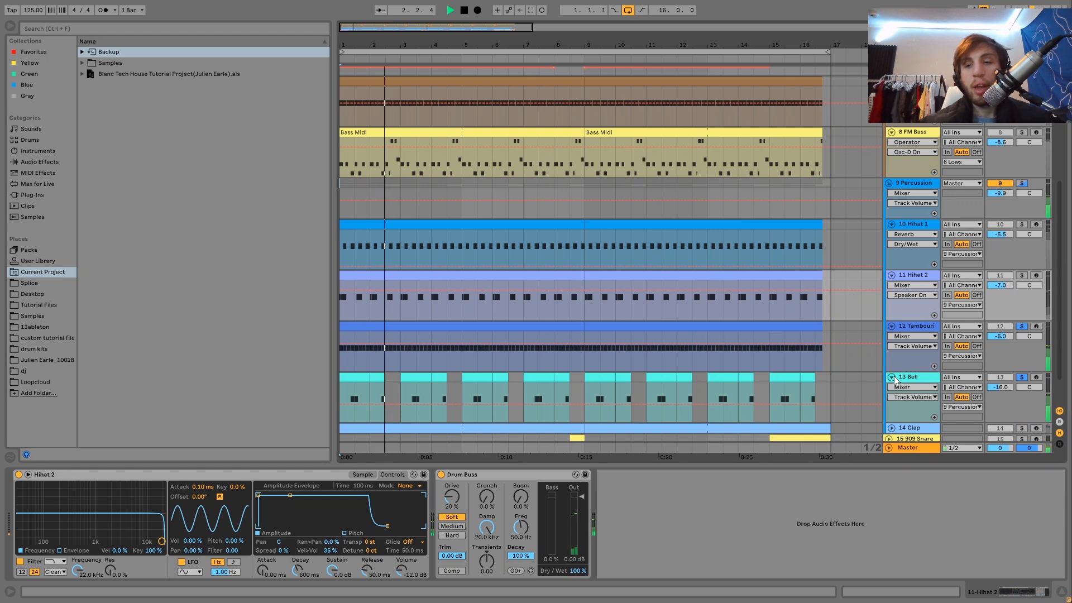
{"action": "scroll", "coordinate": [893, 376], "scroll_direction": "down", "scroll_amount": 1}
{"action": "key", "text": "space"}
Solo the Lows group, play it from 1.1.1, and add the Tambourine and Bell solos to it
{"action": "scroll", "coordinate": [988, 358], "scroll_direction": "up", "scroll_amount": 10}
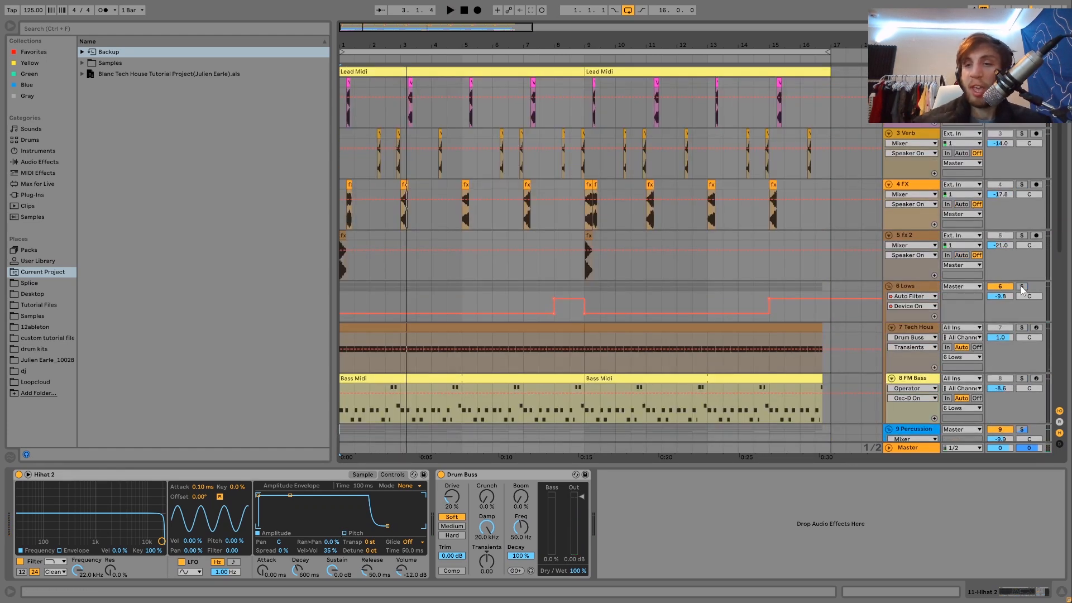
{"action": "scroll", "coordinate": [1021, 286], "scroll_direction": "down", "scroll_amount": 9}
{"action": "key", "text": "space"}
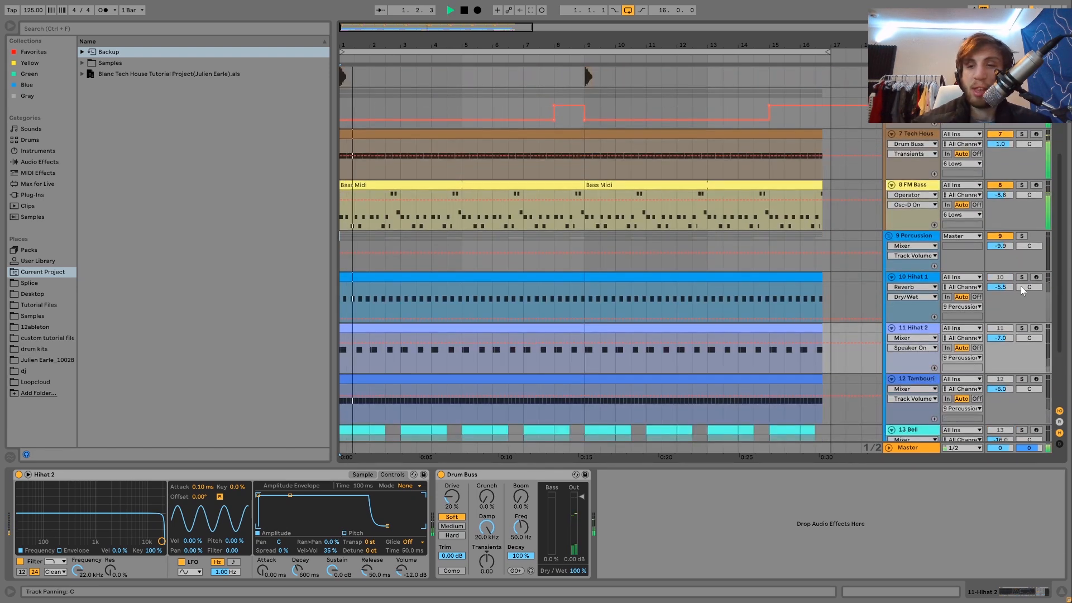
{"action": "scroll", "coordinate": [1021, 286], "scroll_direction": "down", "scroll_amount": 1}
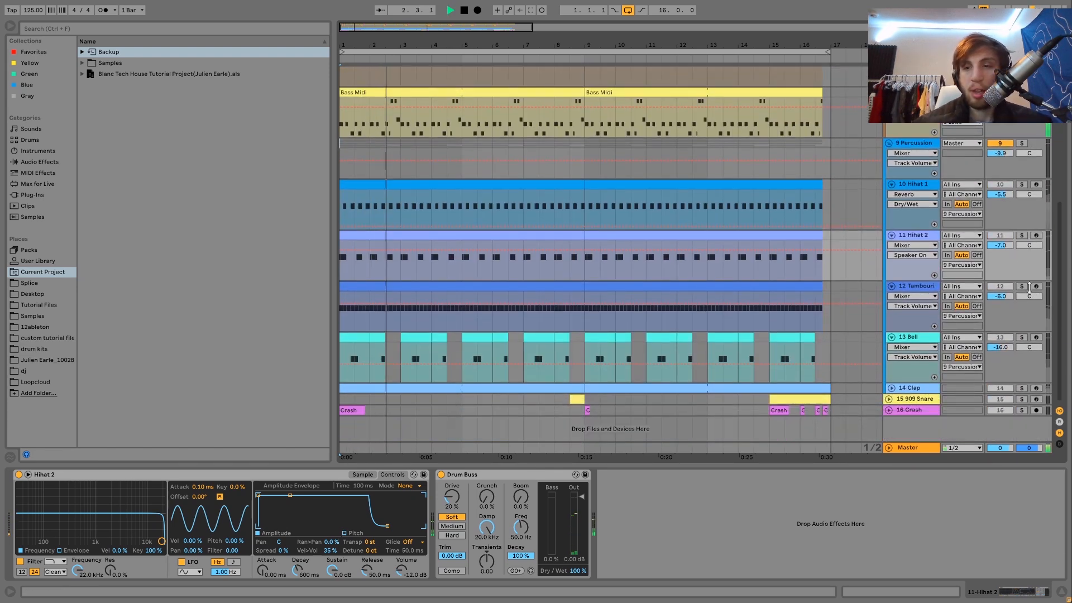
{"action": "key", "text": "space"}
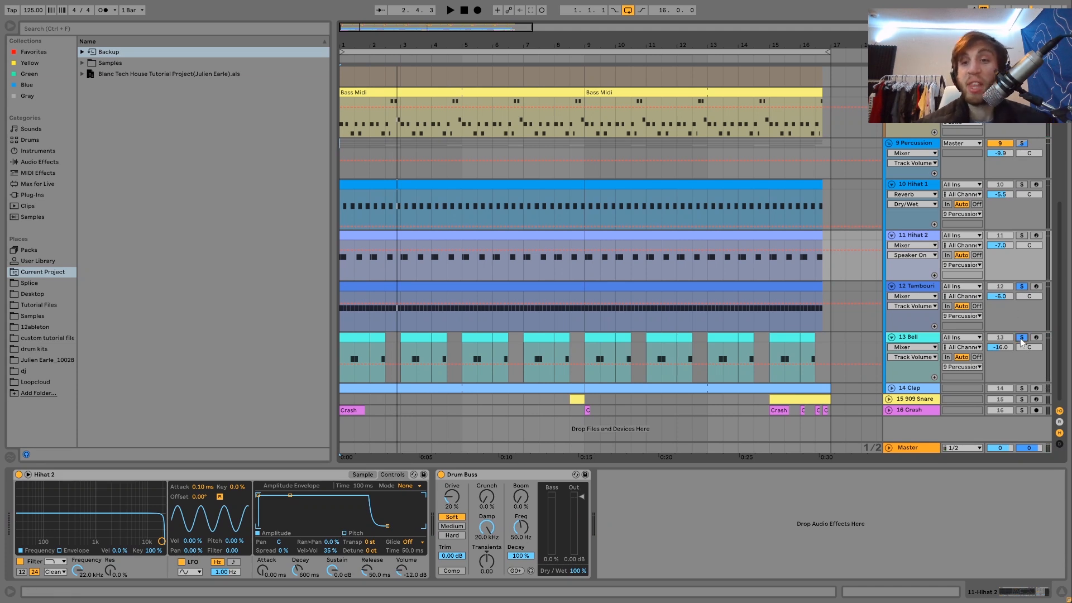
Play the full mix briefly without solos, and compare it with soloed Lows and Bell, bringing in the Tambourine during playback
{"action": "left_click", "coordinate": [1022, 338]}
{"action": "key", "text": "space"}
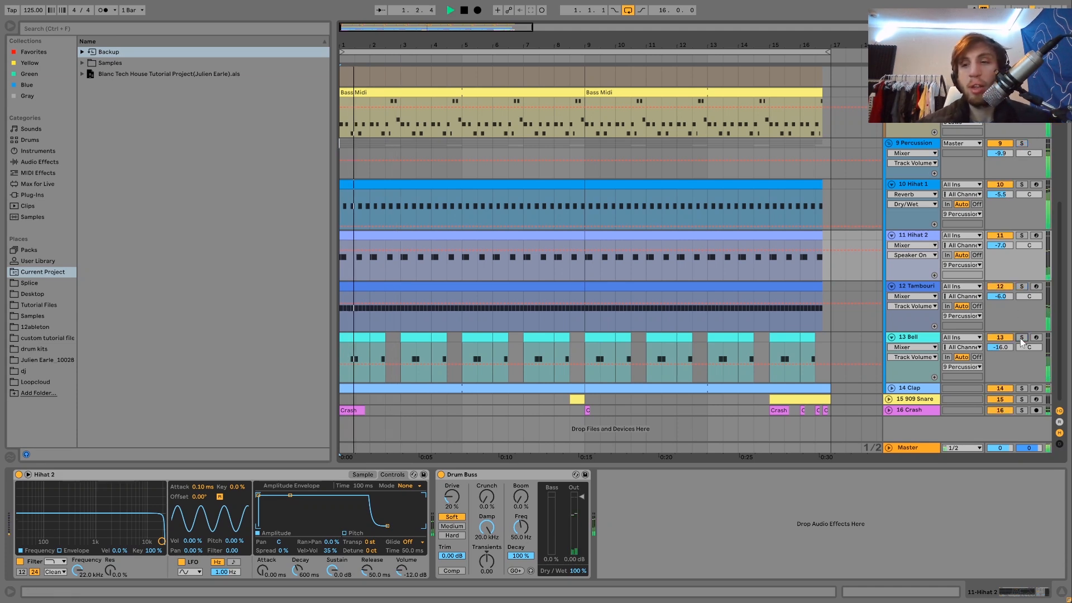
{"action": "left_click", "coordinate": [1021, 338]}
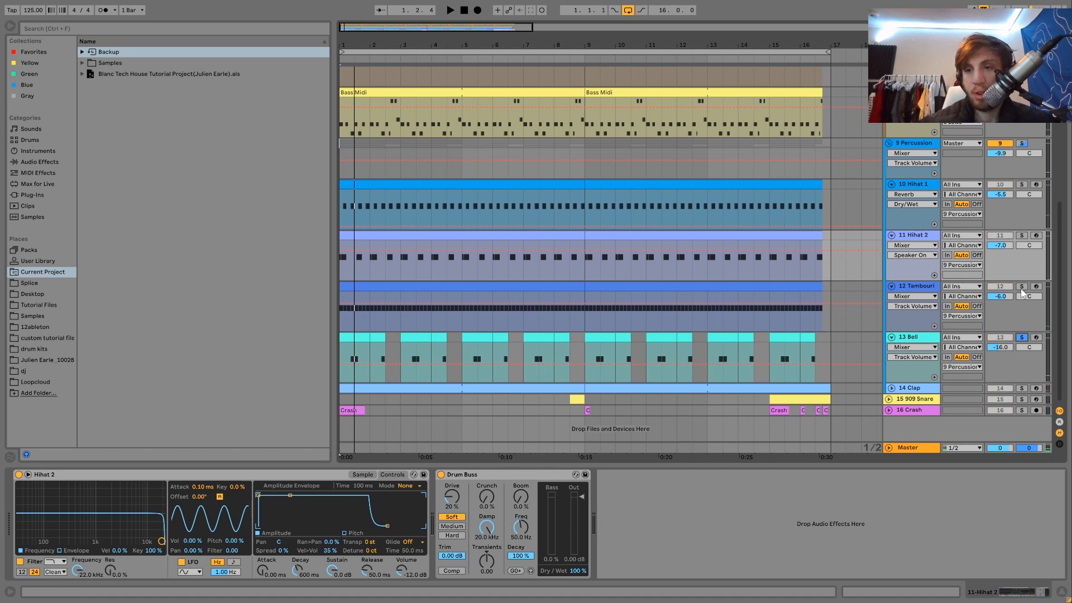
{"action": "scroll", "coordinate": [1023, 290], "scroll_direction": "up", "scroll_amount": 5}
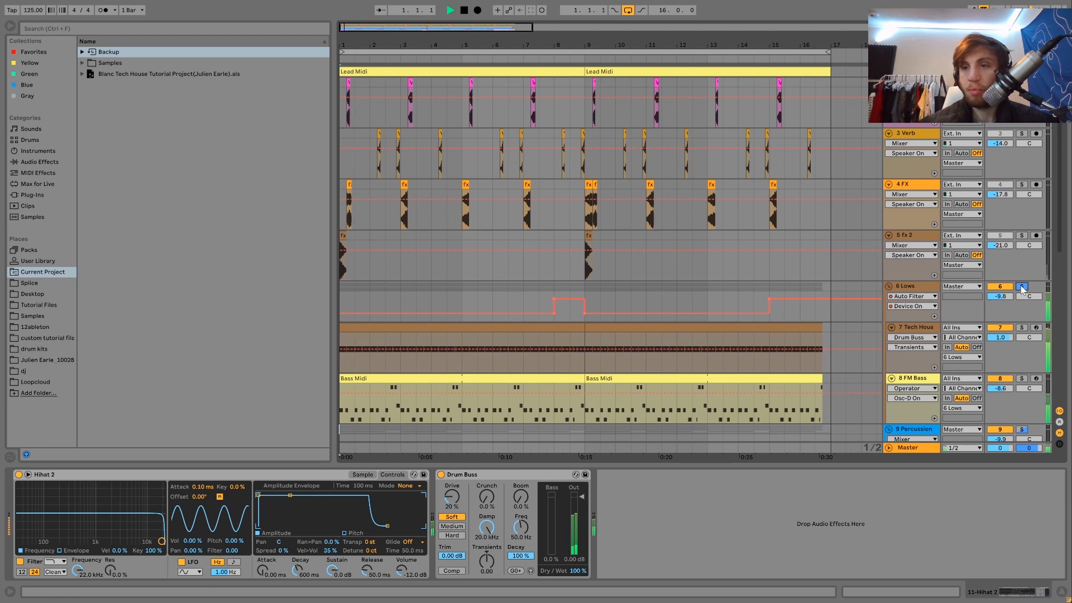
{"action": "scroll", "coordinate": [1022, 289], "scroll_direction": "down", "scroll_amount": 5}
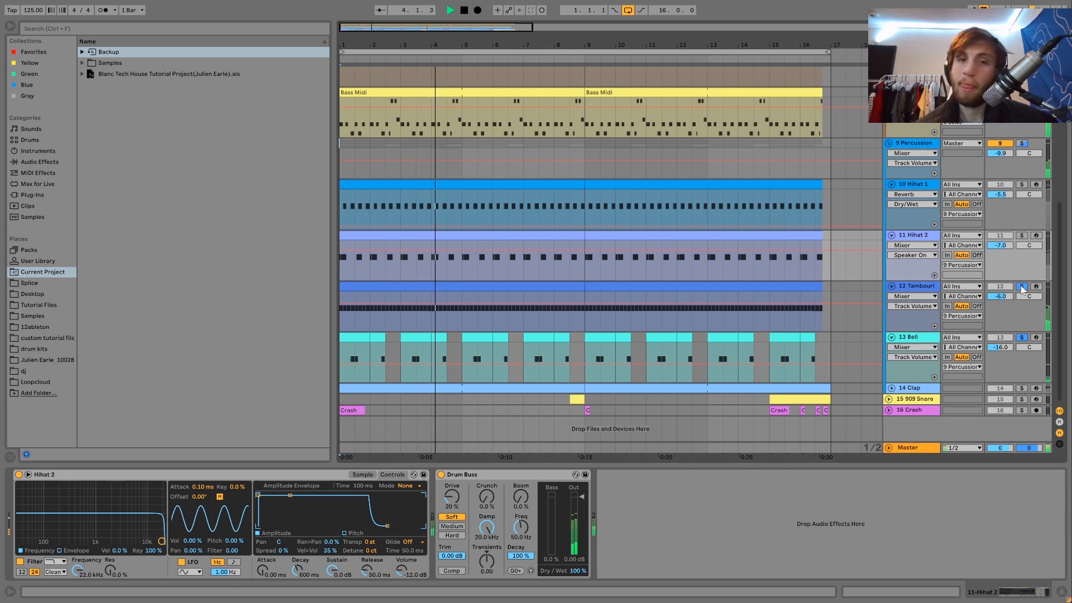
{"action": "key", "text": "space"}
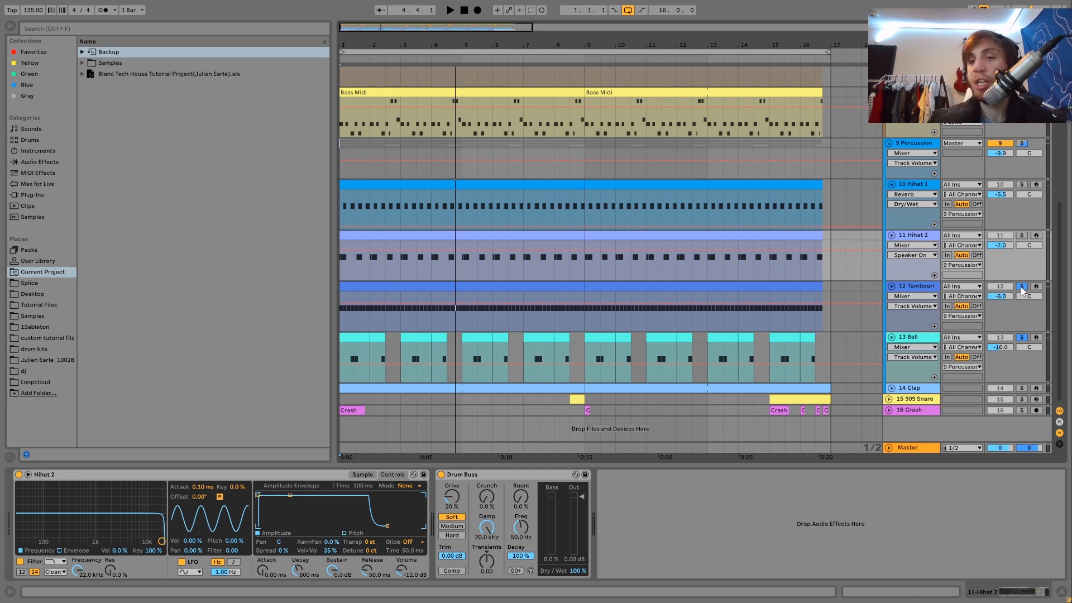
Clear the solos and play the full mix with the Tambourine track's sampler, Saturator and Utility shown
{"action": "key", "text": "space"}
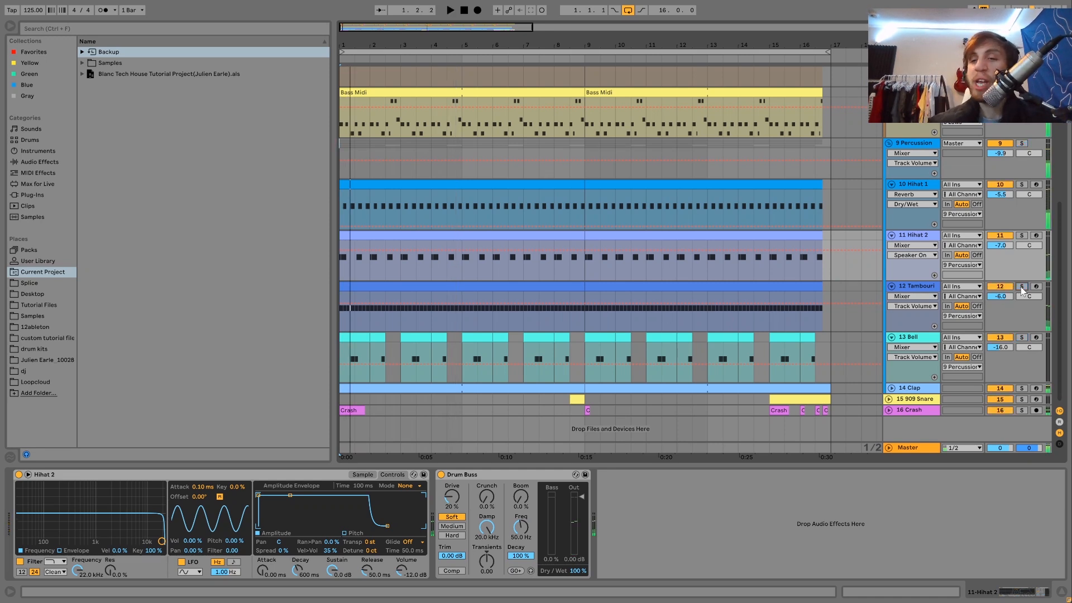
{"action": "left_click", "coordinate": [929, 288]}
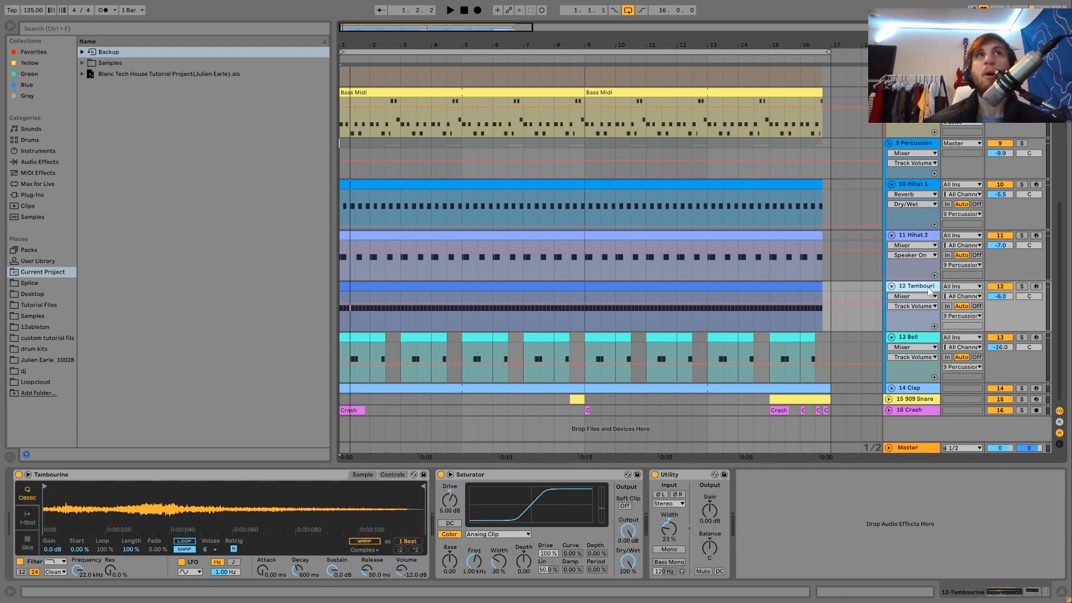
{"action": "key", "text": "space"}
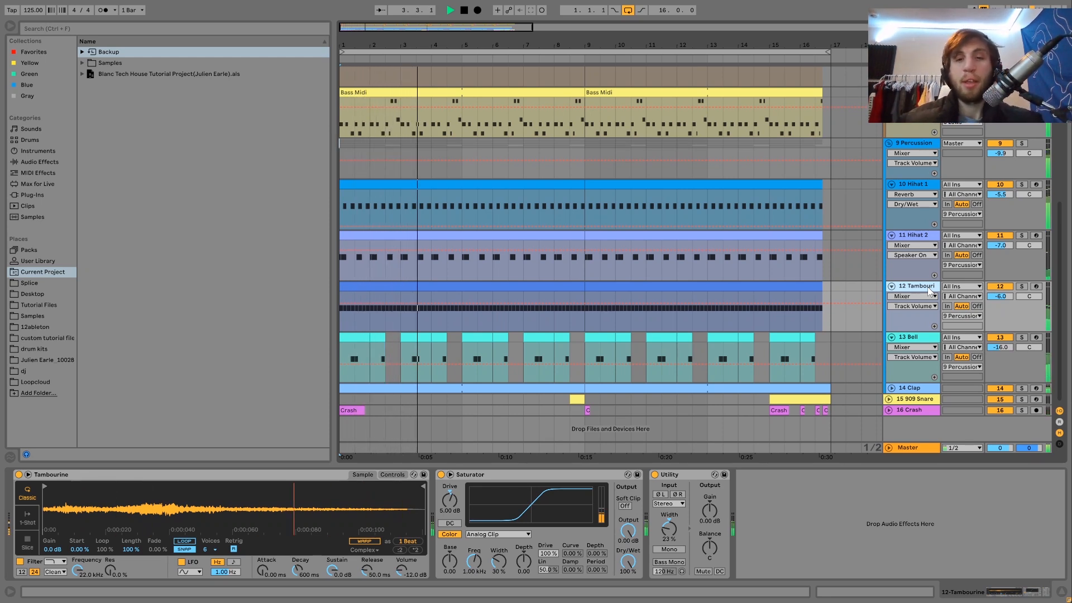
Select the Bell track and play the full mix while inspecting its sampler and Drum Buss
{"action": "key", "text": "Down"}
{"action": "key", "text": "space"}
{"action": "key", "text": "space"}
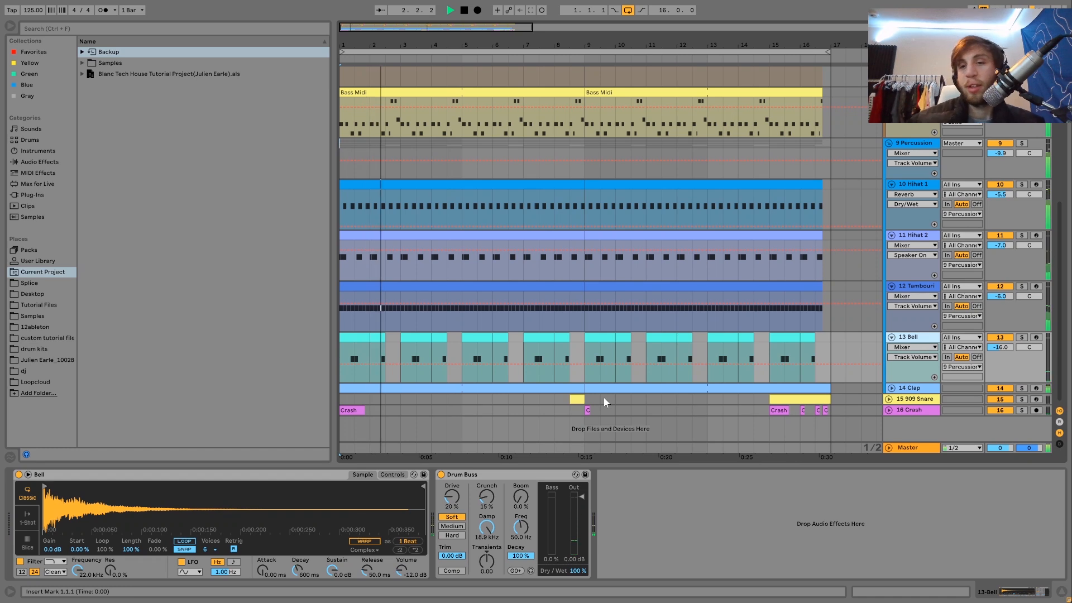
{"action": "key", "text": "space"}
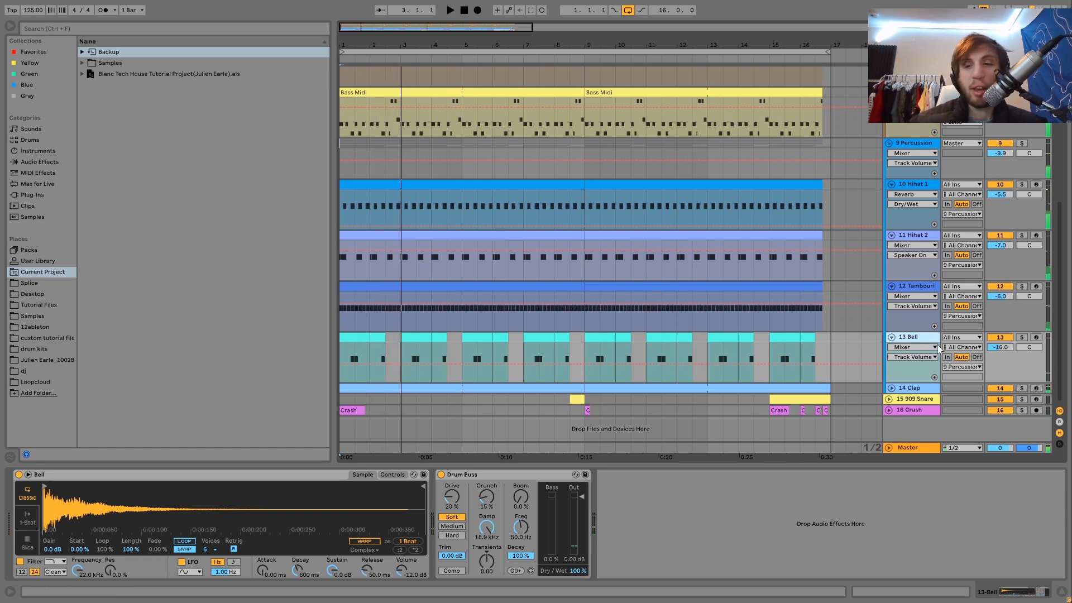
Unfold the Clap track and play the full mix with its sampler, Drum Buss and EQ Eight shown
{"action": "left_click", "coordinate": [908, 391]}
{"action": "key", "text": "space"}
{"action": "left_click", "coordinate": [892, 388]}
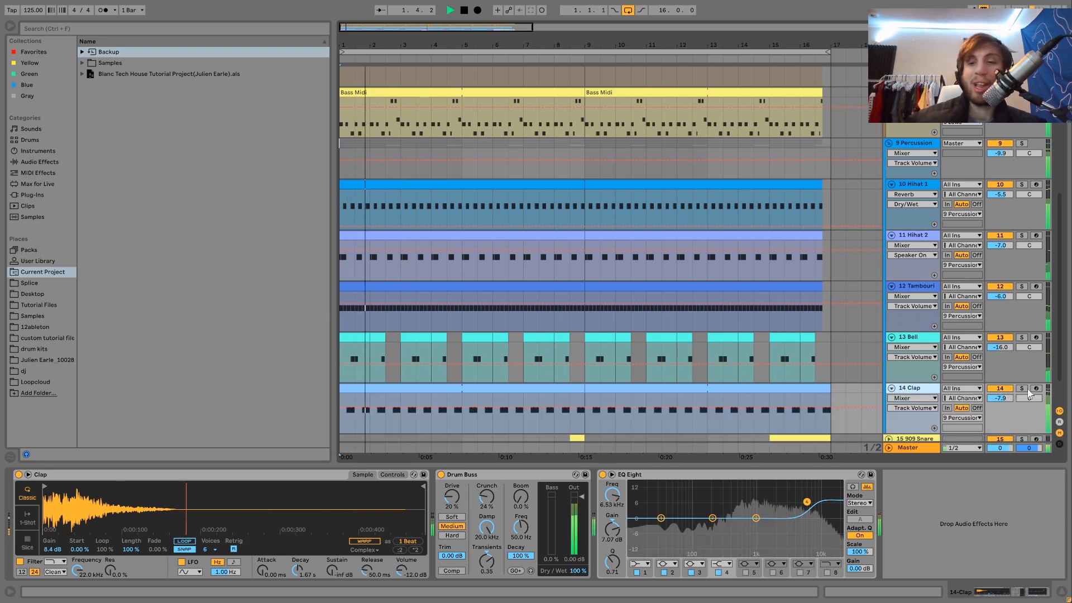
Solo the Clap track and play it from the start with its sampler, Drum Buss and EQ Eight shown
{"action": "left_click", "coordinate": [1022, 388]}
{"action": "key", "text": "space"}
{"action": "key", "text": "space"}
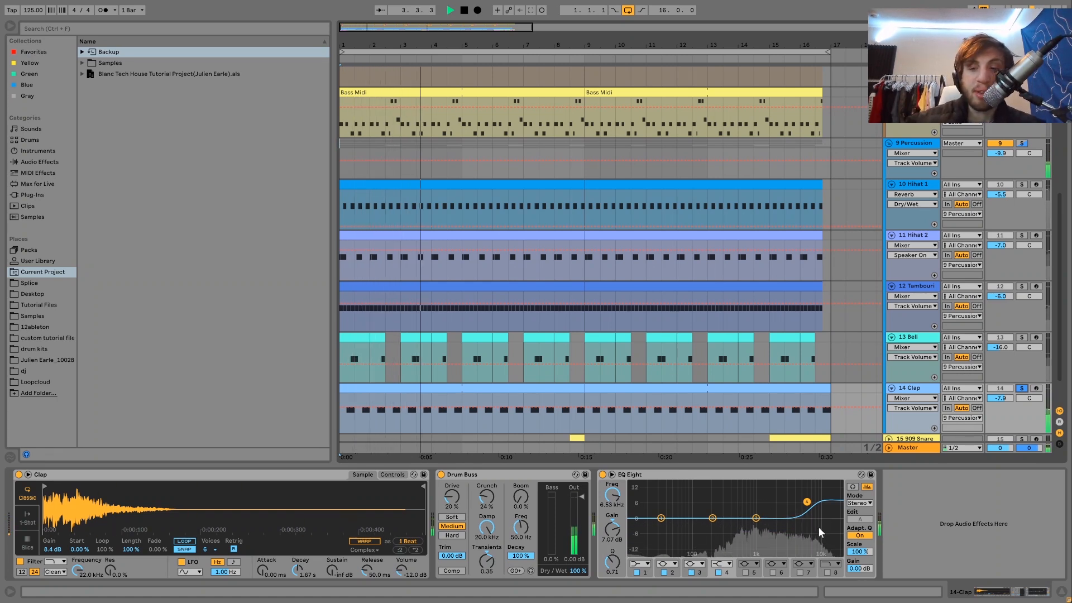
Solo the whole Percussion group, select it to show its Drum Buss and EQ Eight, and play it briefly
{"action": "left_click", "coordinate": [1022, 143]}
{"action": "key", "text": "space"}
{"action": "left_click", "coordinate": [921, 144]}
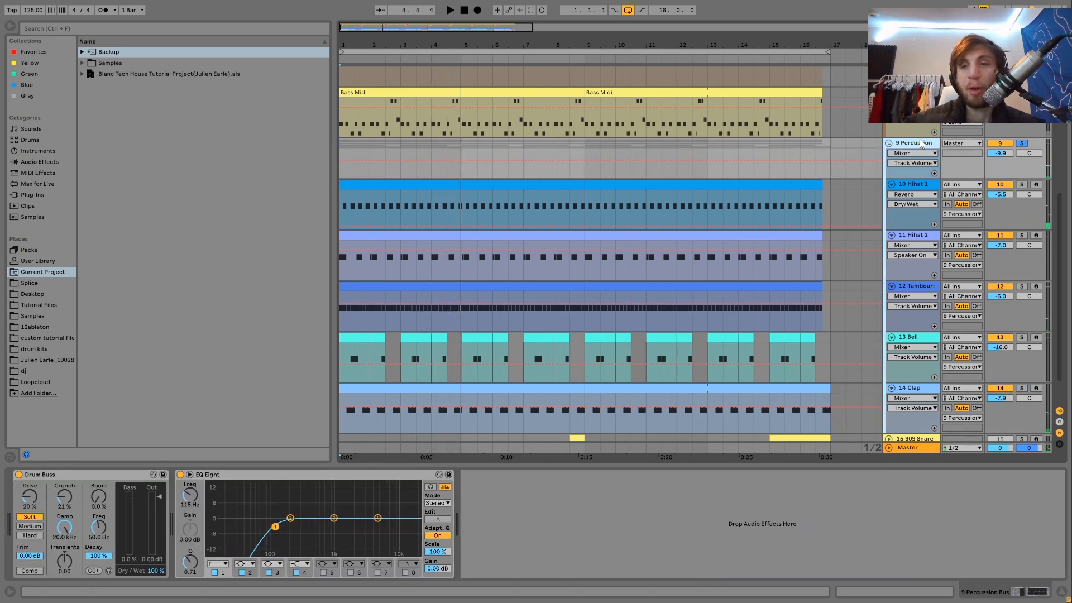
{"action": "key", "text": "space"}
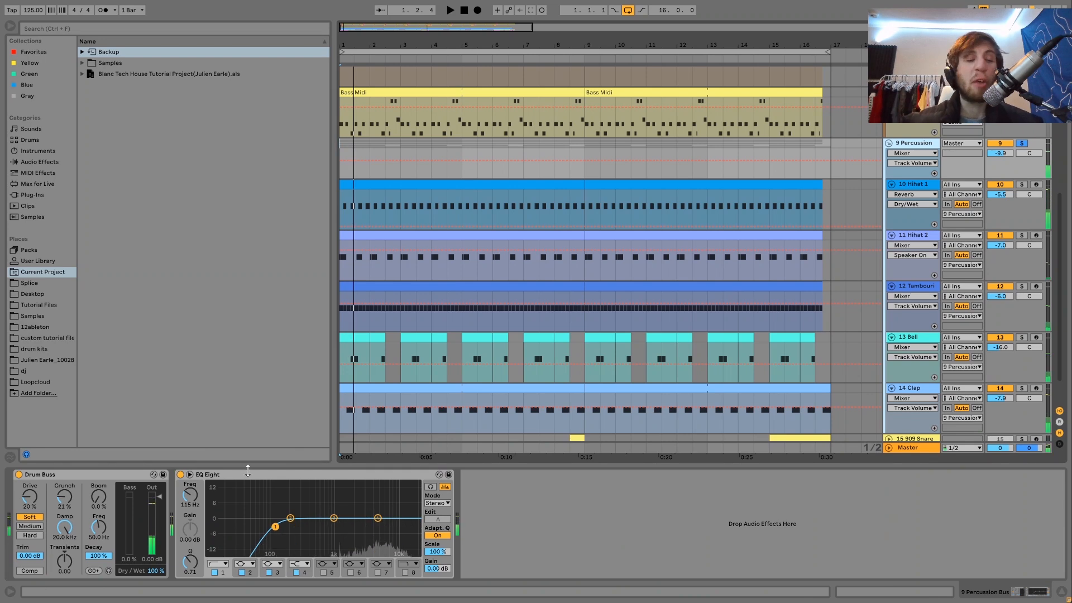
Compare the soloed Percussion group with its EQ Eight and Drum Buss bypassed and with both switched back on
{"action": "left_click", "coordinate": [181, 475]}
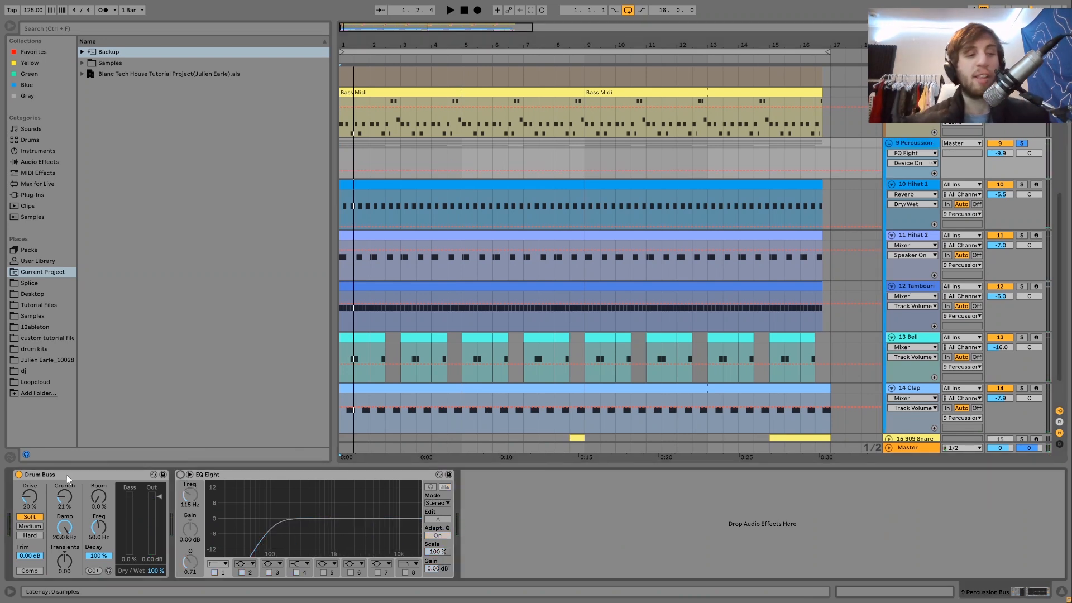
{"action": "left_click", "coordinate": [19, 475]}
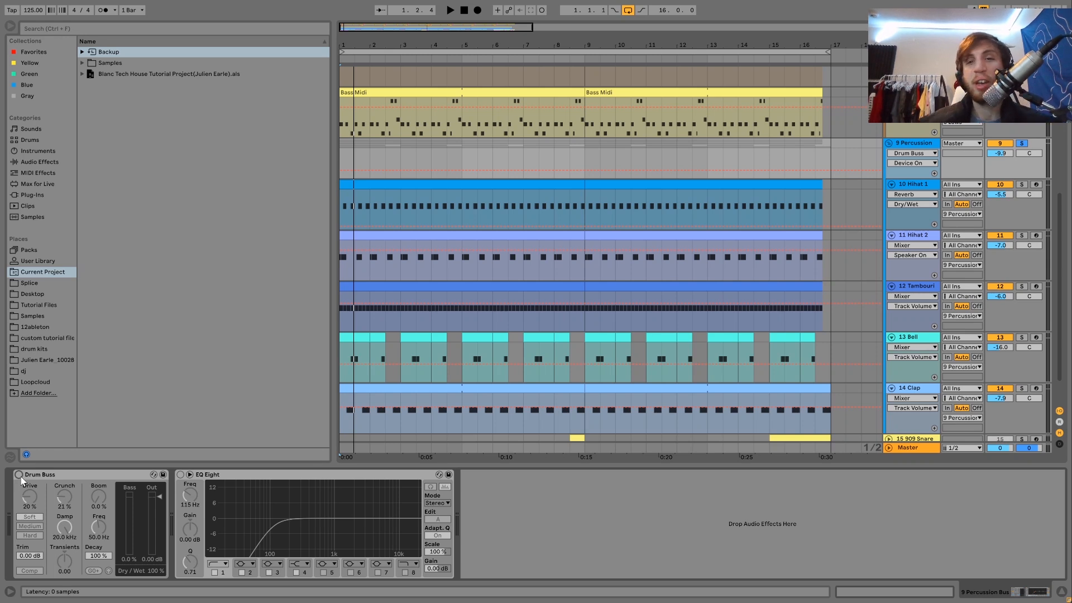
{"action": "key", "text": "space"}
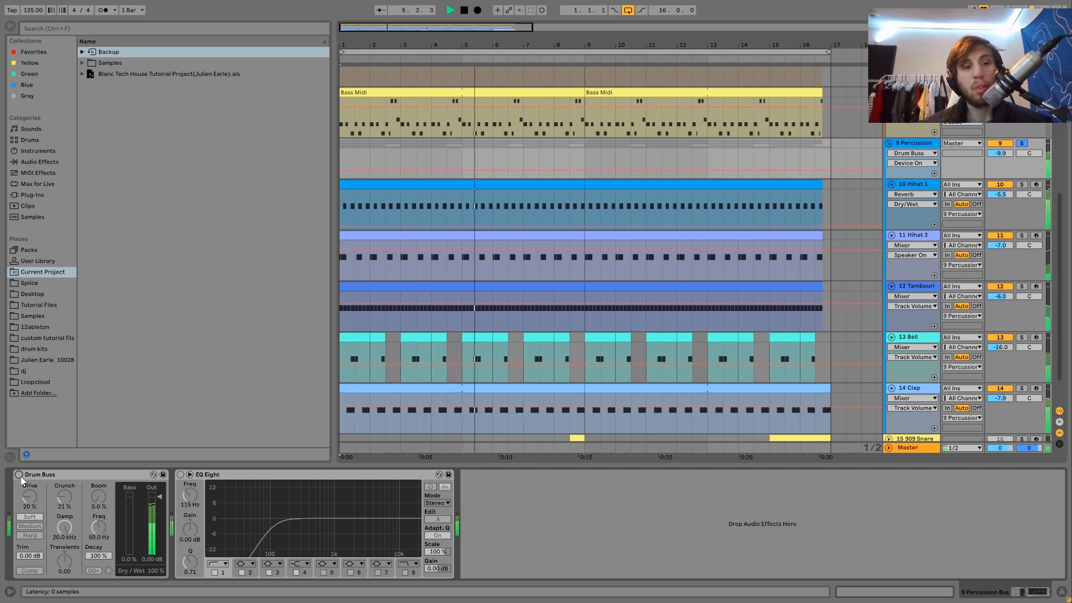
{"action": "left_click", "coordinate": [19, 475]}
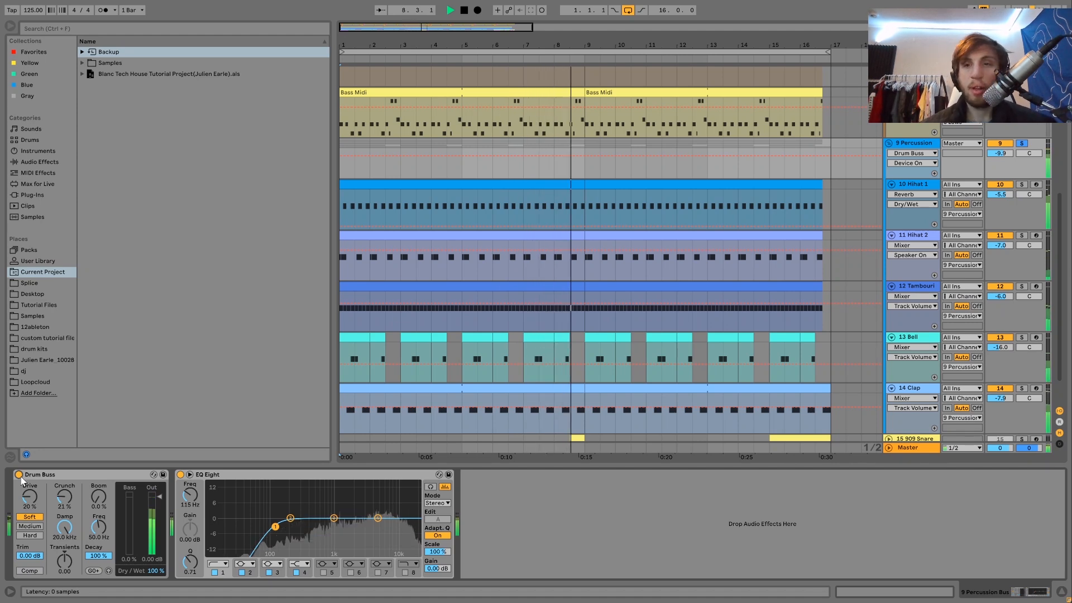
{"action": "key", "text": "space"}
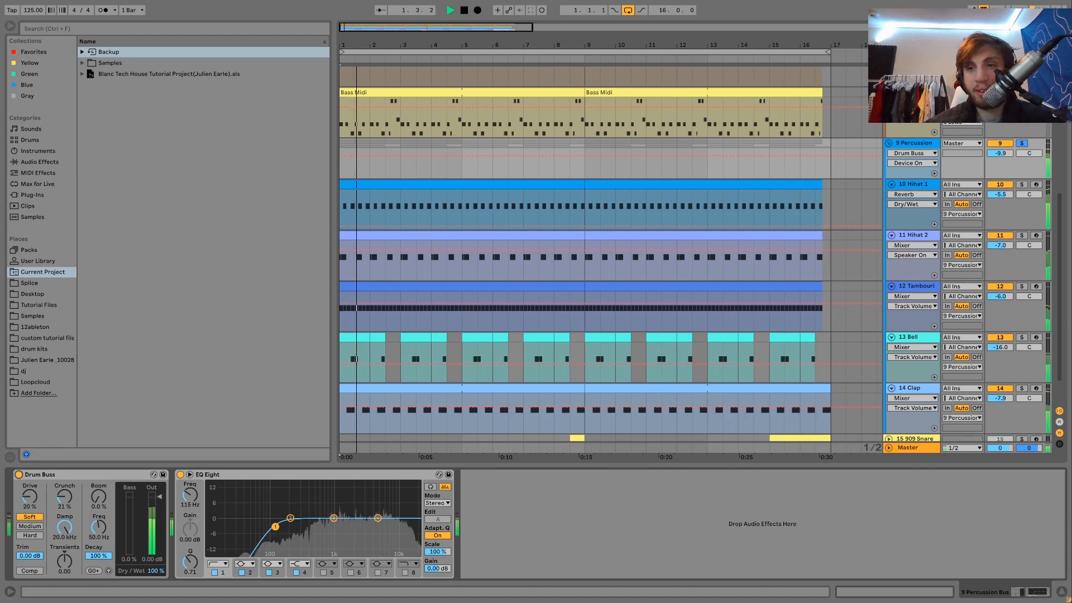
Clear the Percussion solo and play the full mix briefly with the Lows and Percussion tracks in view
{"action": "left_click", "coordinate": [1022, 143]}
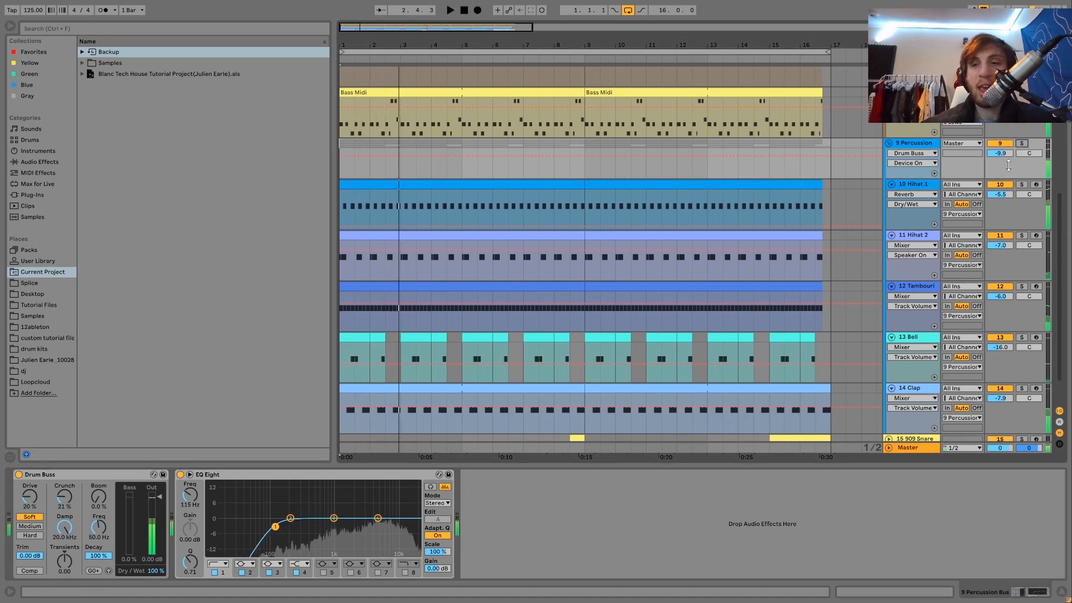
{"action": "key", "text": "space"}
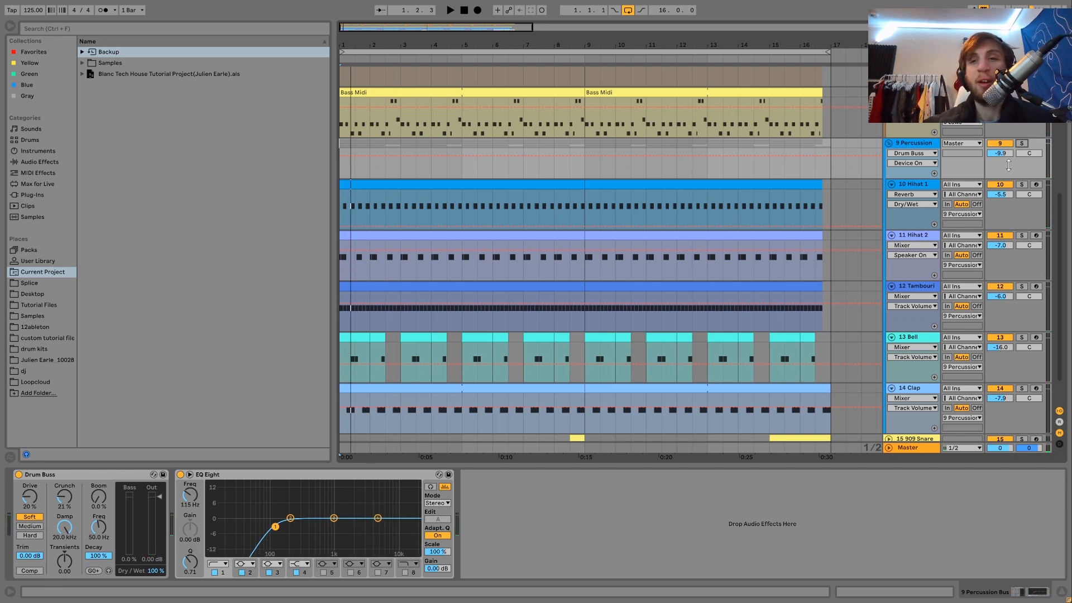
{"action": "scroll", "coordinate": [1009, 165], "scroll_direction": "up", "scroll_amount": 5}
{"action": "scroll", "coordinate": [1009, 165], "scroll_direction": "down", "scroll_amount": 3}
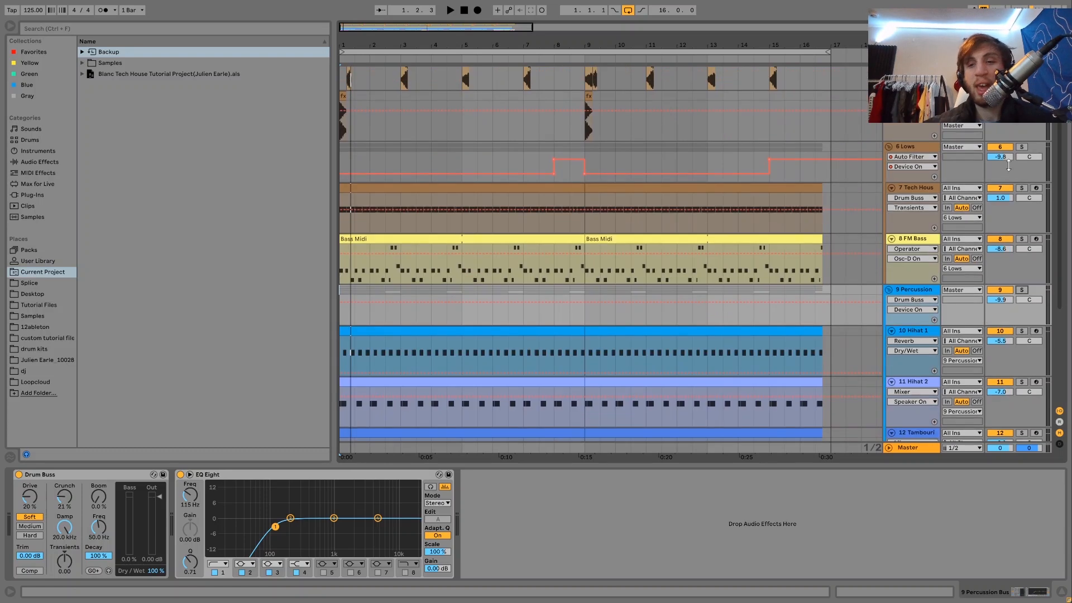
{"action": "key", "text": "space"}
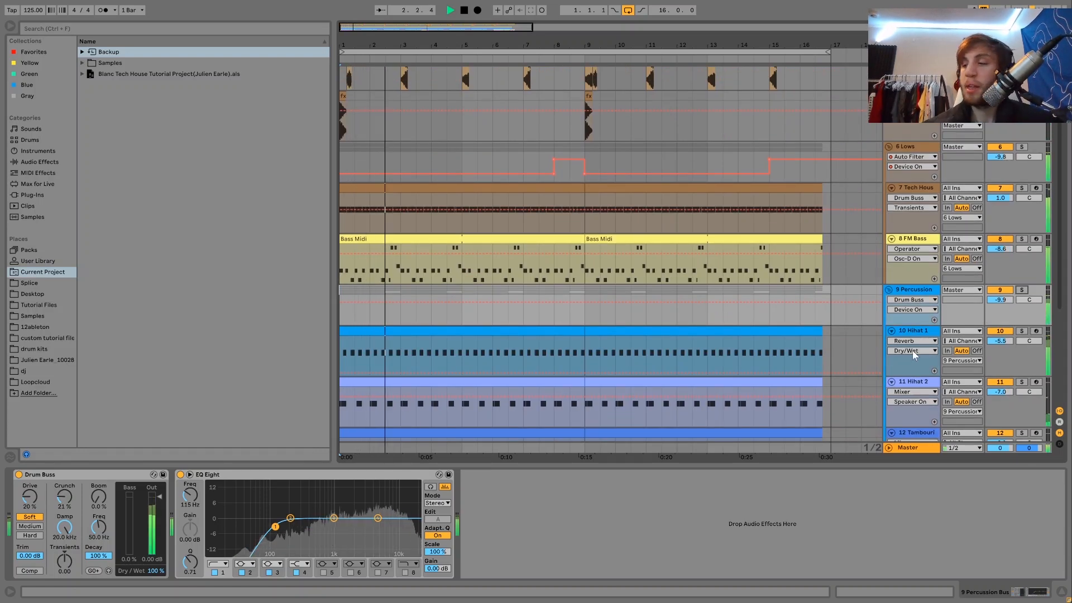
{"action": "key", "text": "space"}
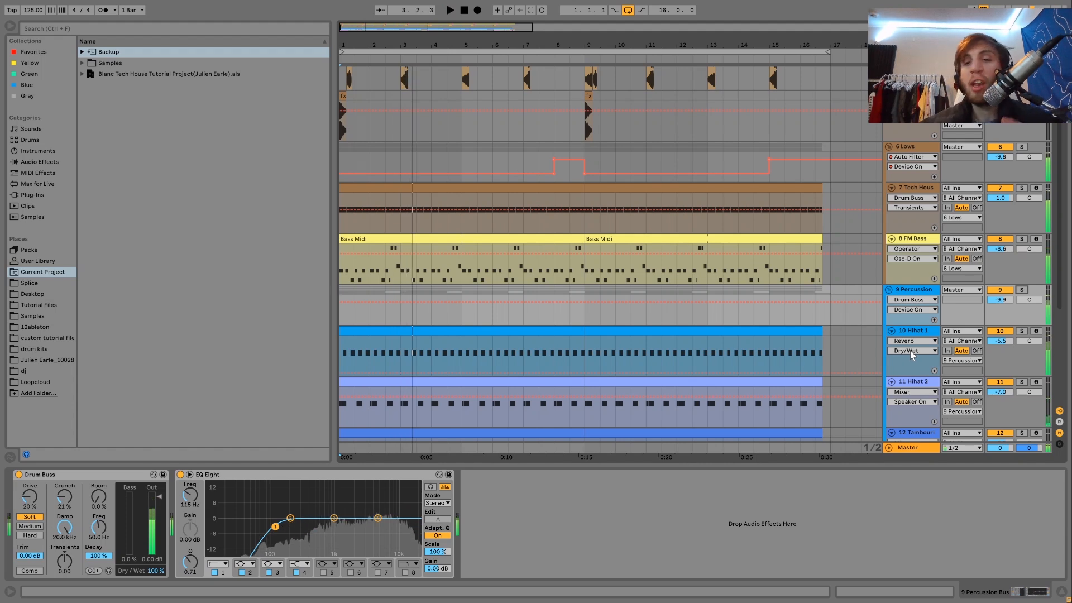
Unfold and solo the 909 Snare track, and play its closing fill from bar 15 with its devices shown
{"action": "scroll", "coordinate": [910, 351], "scroll_direction": "down", "scroll_amount": 1}
{"action": "scroll", "coordinate": [910, 351], "scroll_direction": "down", "scroll_amount": 3}
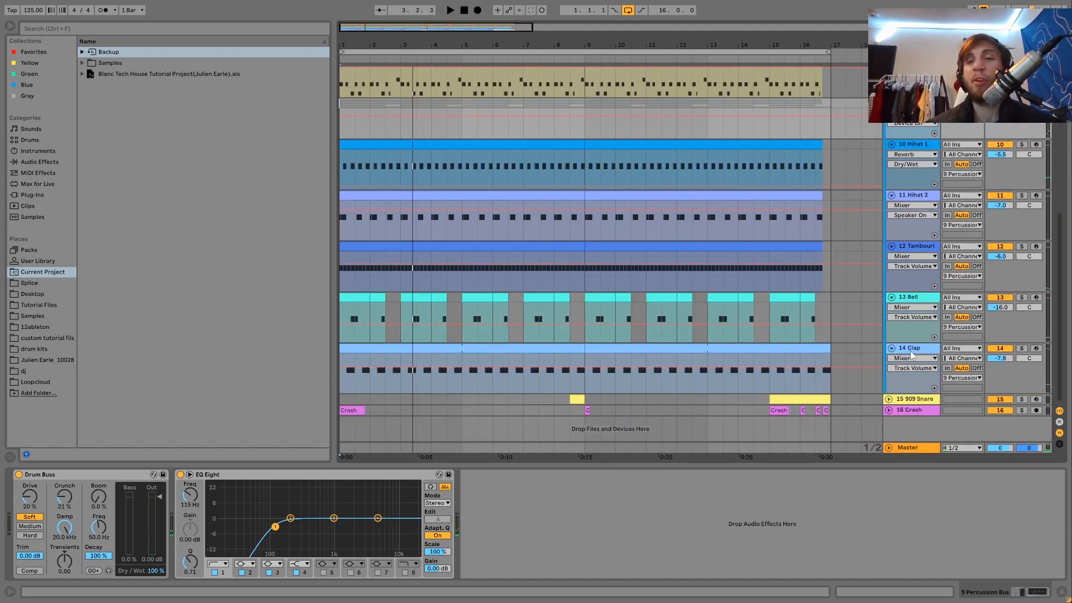
{"action": "left_click", "coordinate": [891, 400]}
{"action": "left_click", "coordinate": [889, 400]}
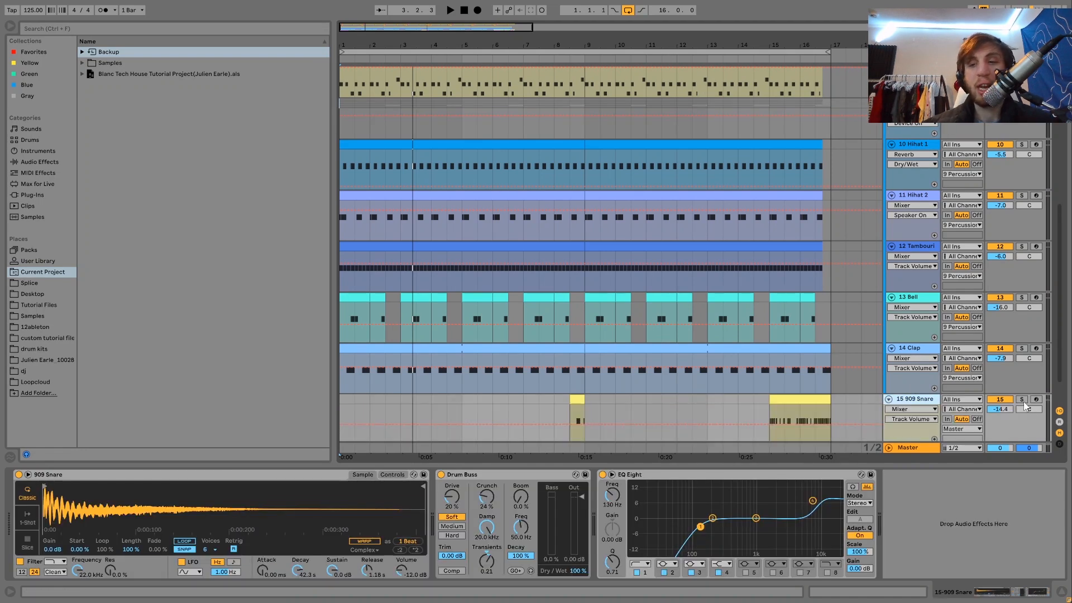
{"action": "scroll", "coordinate": [1022, 401], "scroll_direction": "down", "scroll_amount": 1}
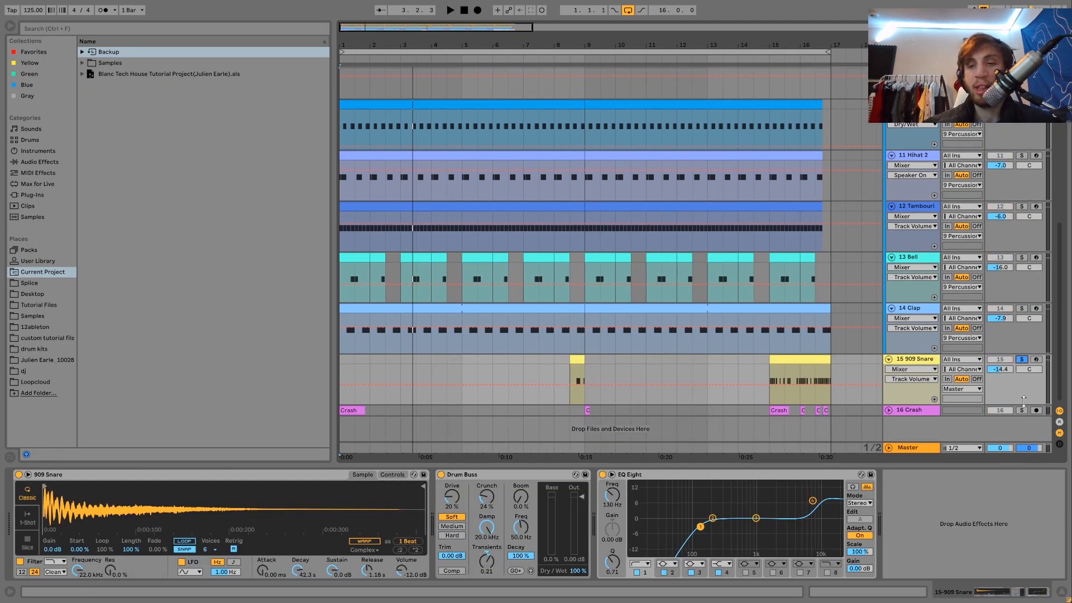
{"action": "left_click", "coordinate": [783, 358]}
{"action": "key", "text": "space"}
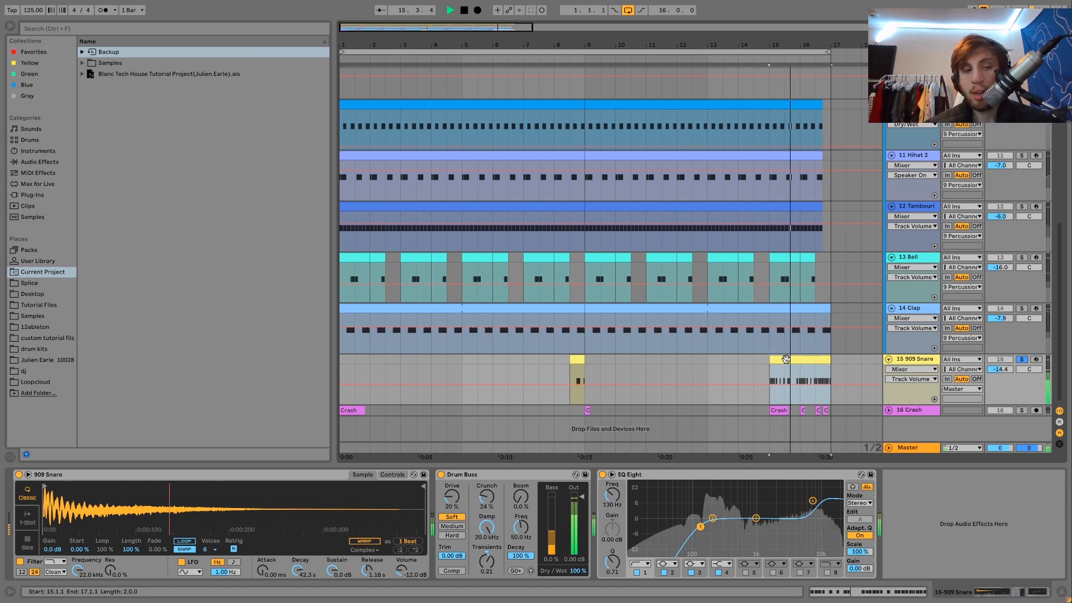
{"action": "key", "text": "space"}
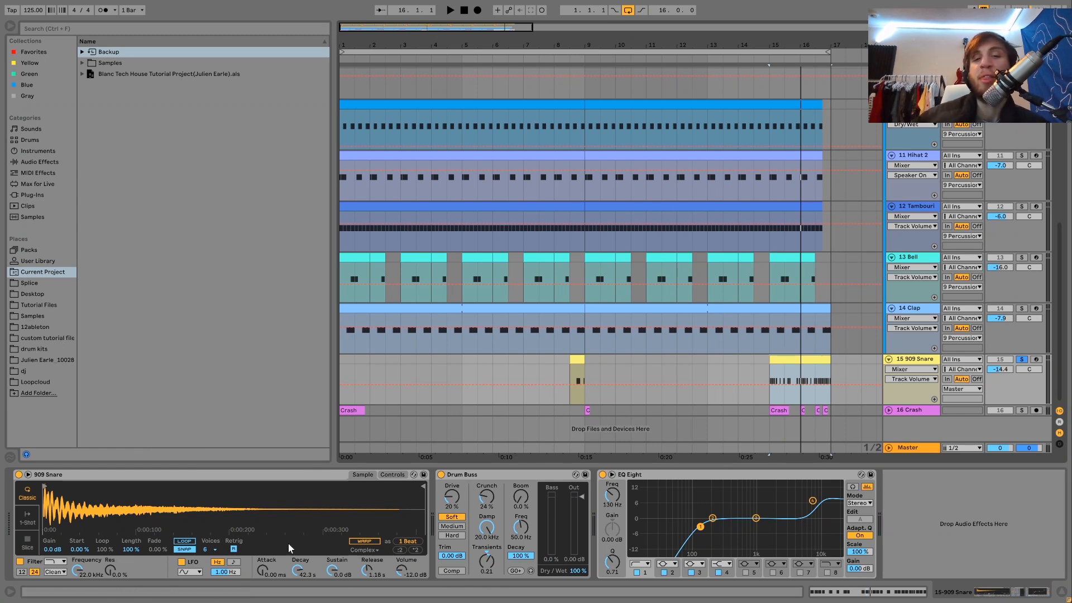
Play the short 909 Snare clip before bar 9 in solo, and clear the snare's solo
{"action": "left_click", "coordinate": [576, 362]}
{"action": "key", "text": "space"}
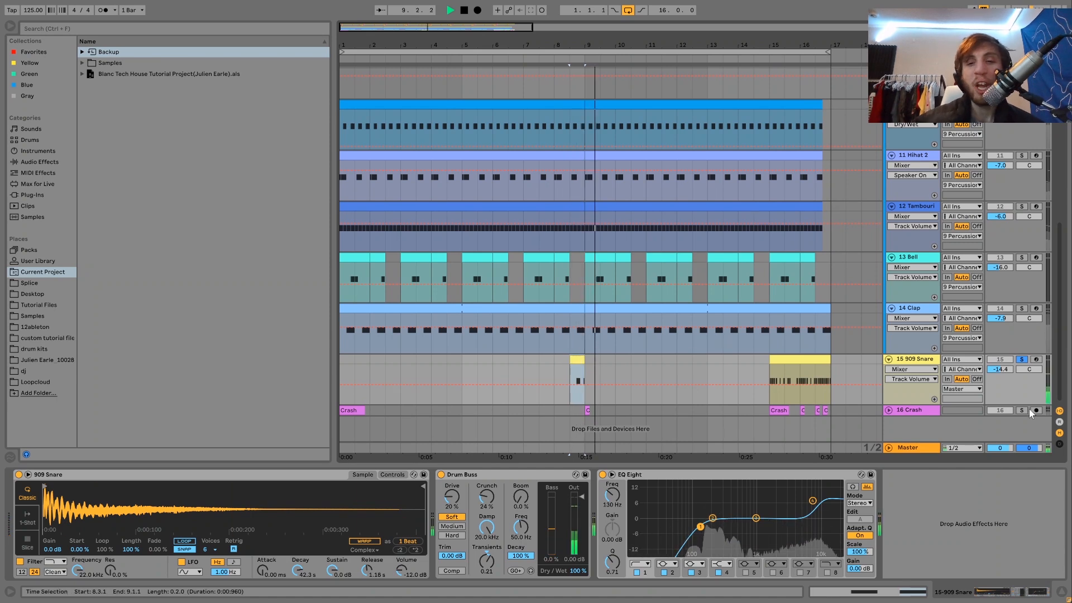
{"action": "key", "text": "space"}
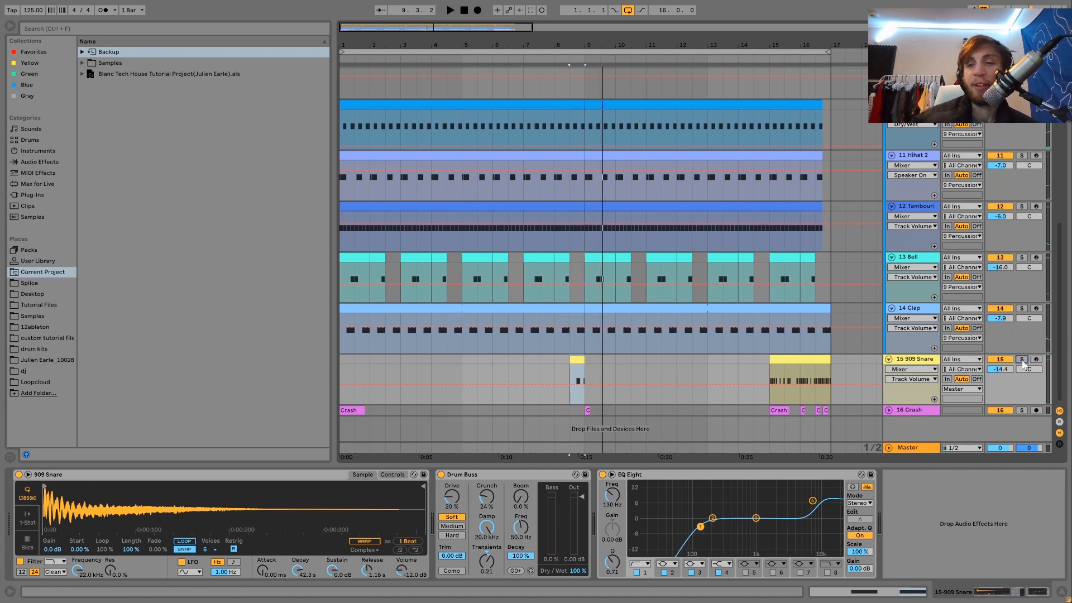
Play the full mix from bar 15, comparing it with the 909 Snare muted and unmuted
{"action": "left_click", "coordinate": [814, 364]}
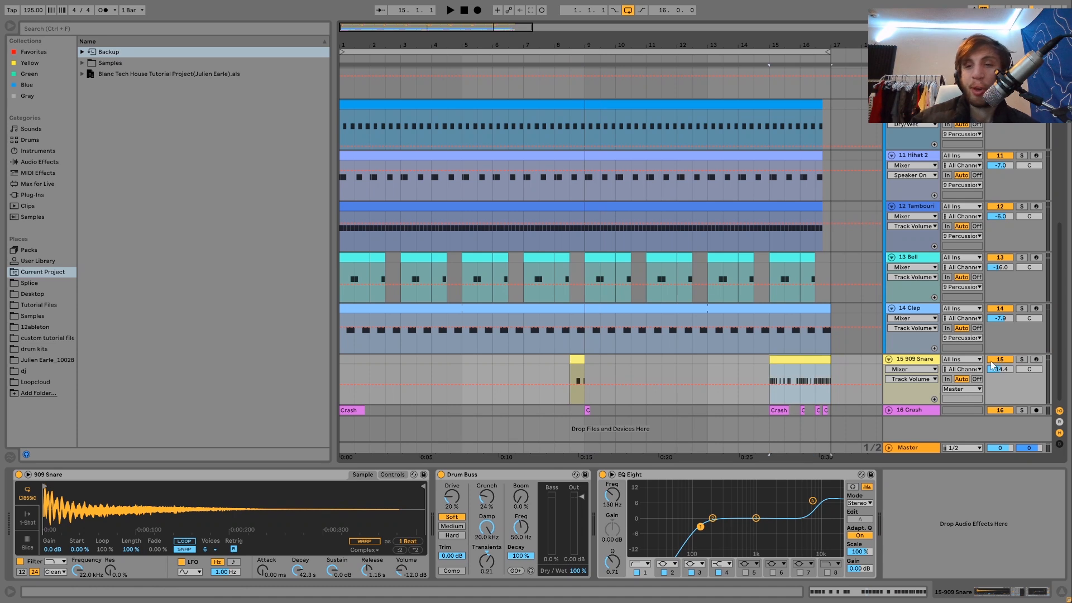
{"action": "key", "text": "space"}
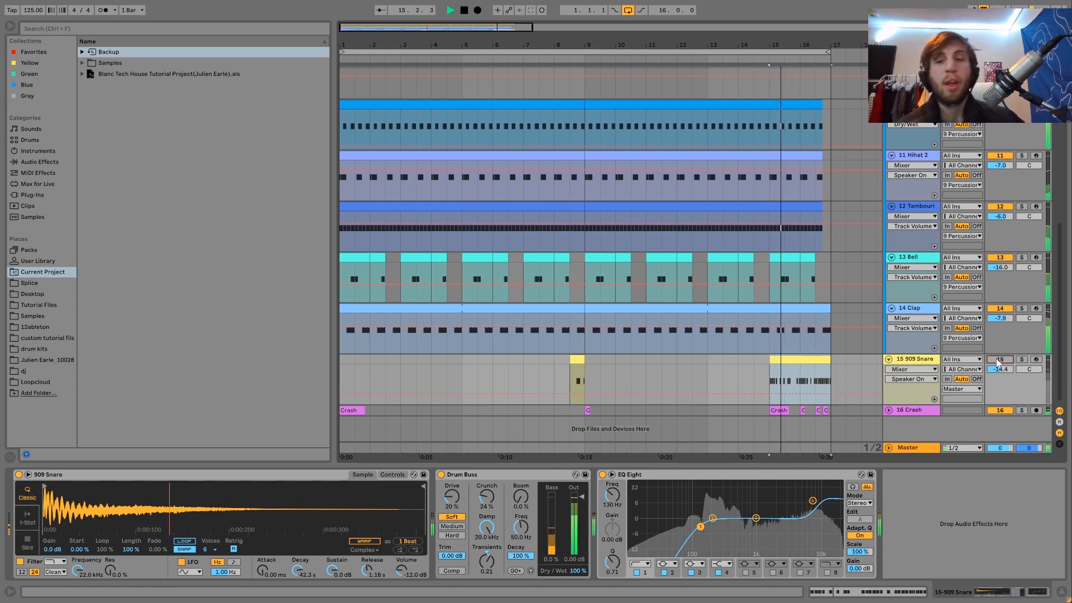
{"action": "key", "text": "space"}
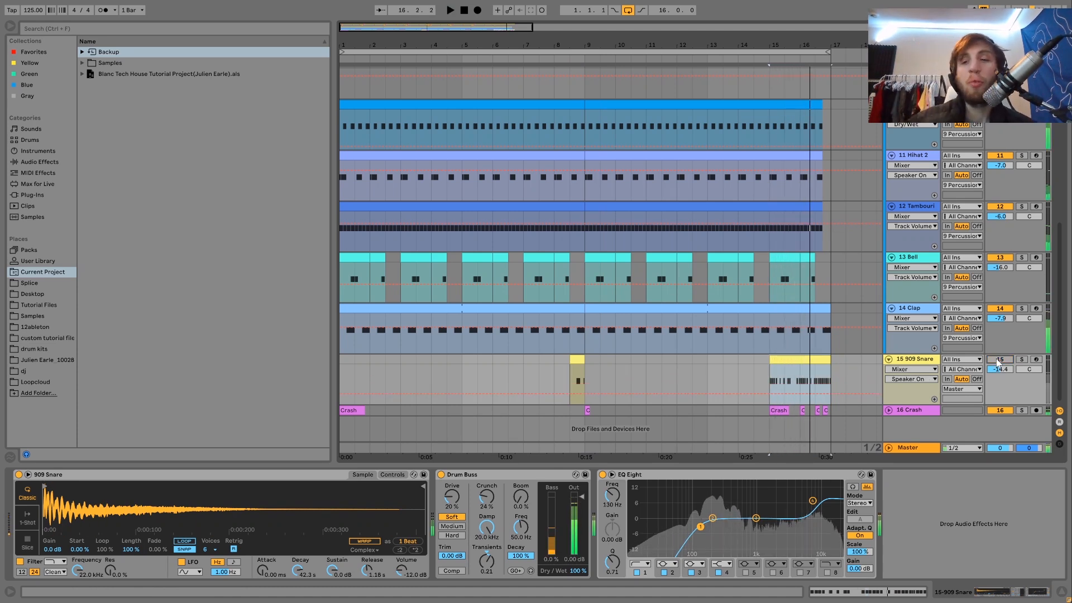
{"action": "key", "text": "space"}
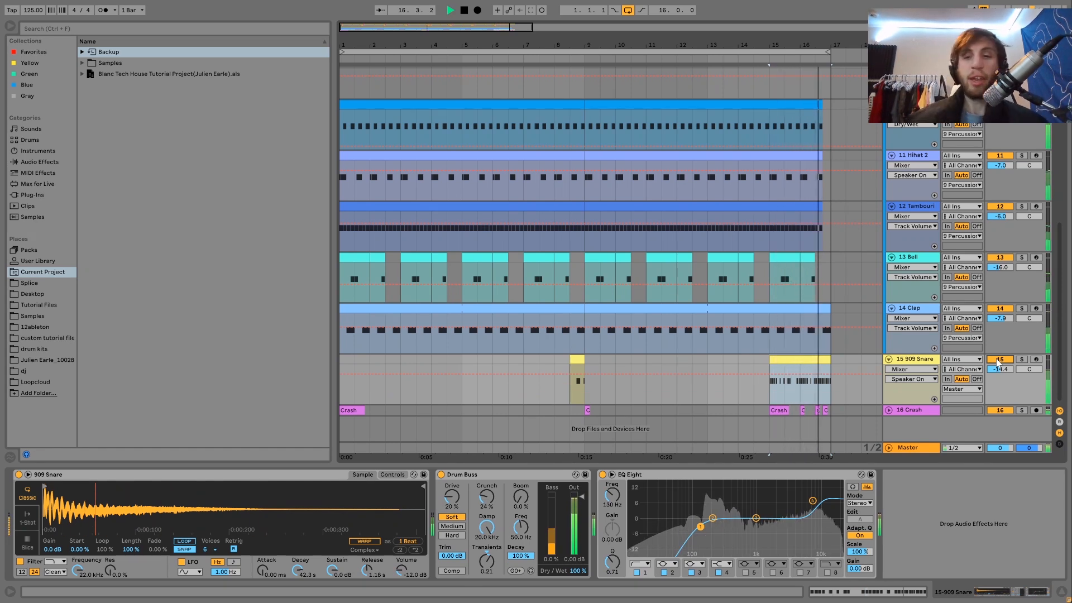
{"action": "key", "text": "space"}
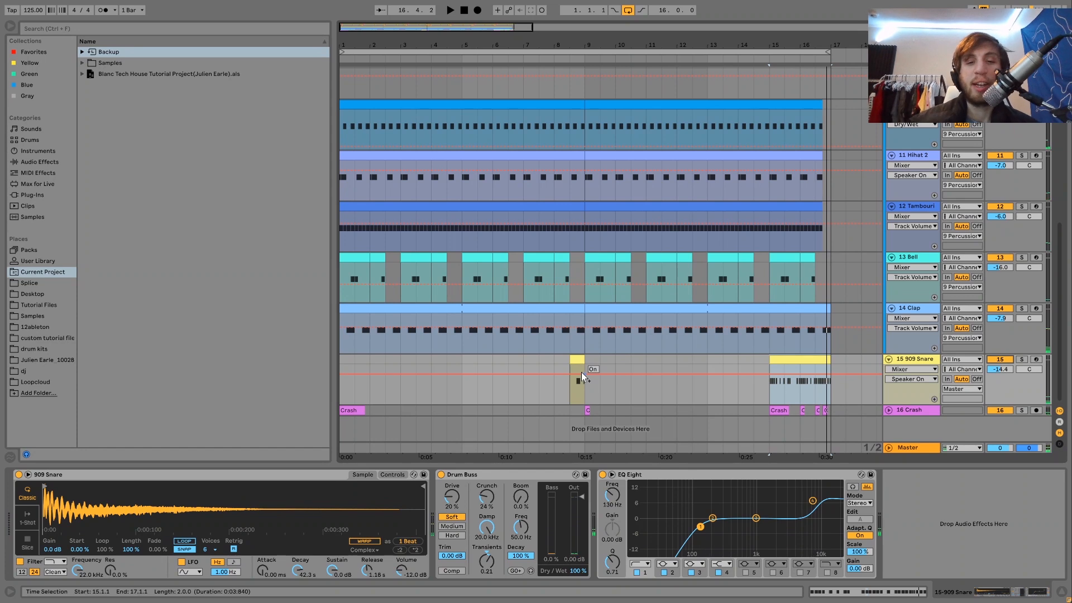
Play the full mix from the short 909 Snare clip just before bar 9
{"action": "left_click", "coordinate": [575, 358]}
{"action": "key", "text": "space"}
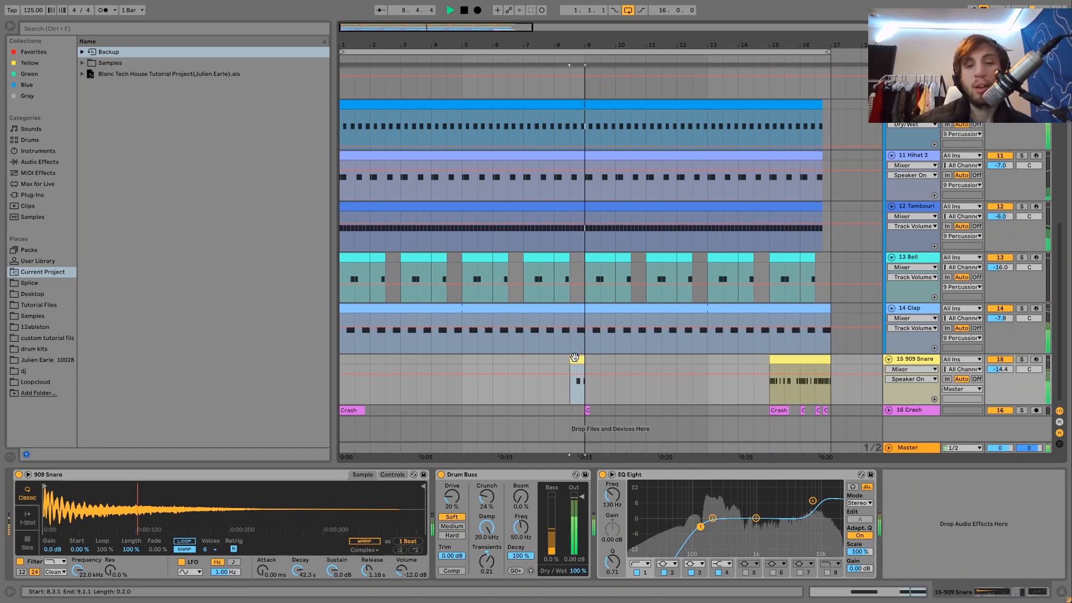
{"action": "key", "text": "space"}
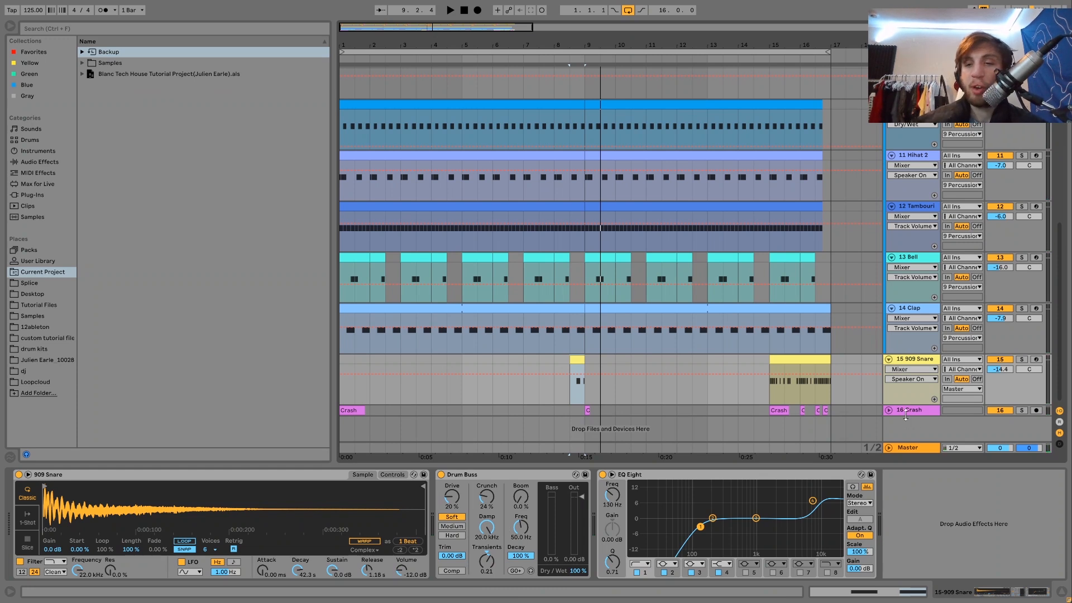
Unfold, solo and select the Crash track, and play its first clip at bar 1
{"action": "left_click", "coordinate": [889, 410]}
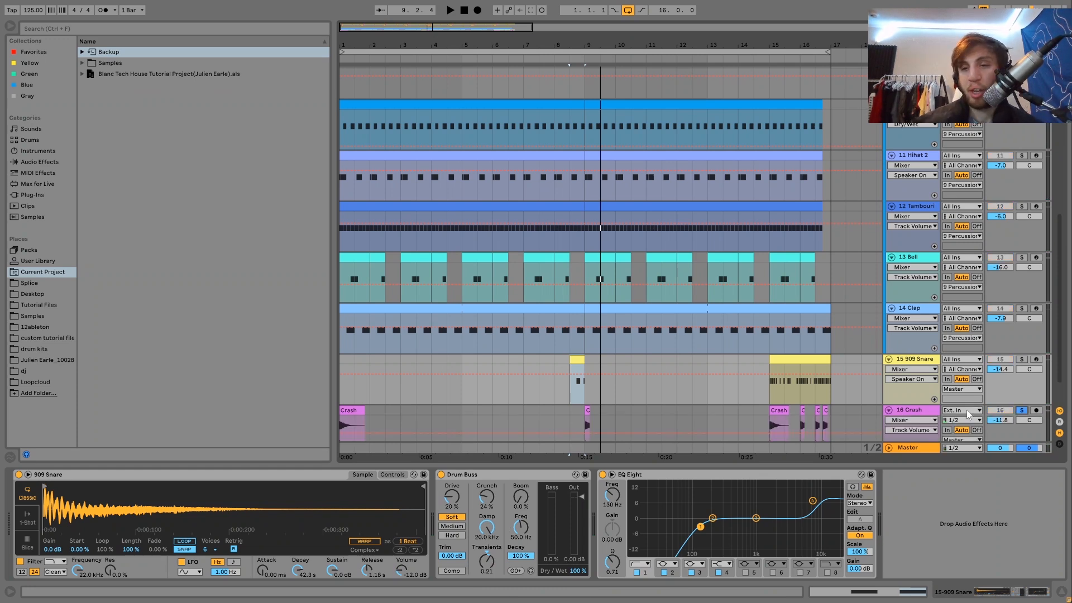
{"action": "left_click", "coordinate": [922, 411]}
{"action": "left_click", "coordinate": [345, 411]}
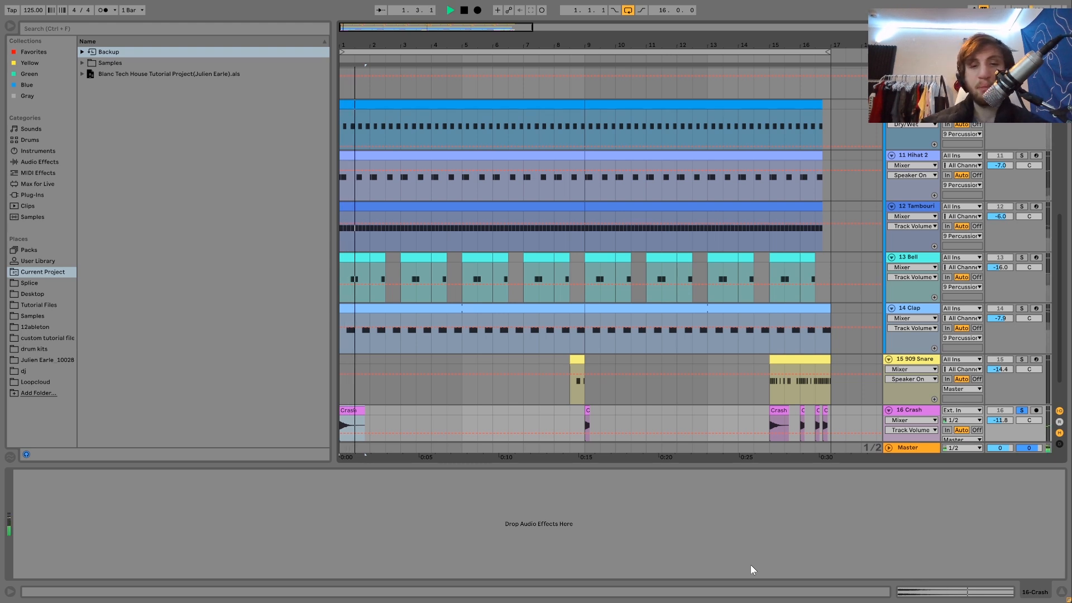
Play the soloed Crash hits from 8.3.1 and from 14.3.1 through the end of the loop
{"action": "left_click", "coordinate": [586, 413]}
{"action": "left_click", "coordinate": [564, 414]}
{"action": "key", "text": "space"}
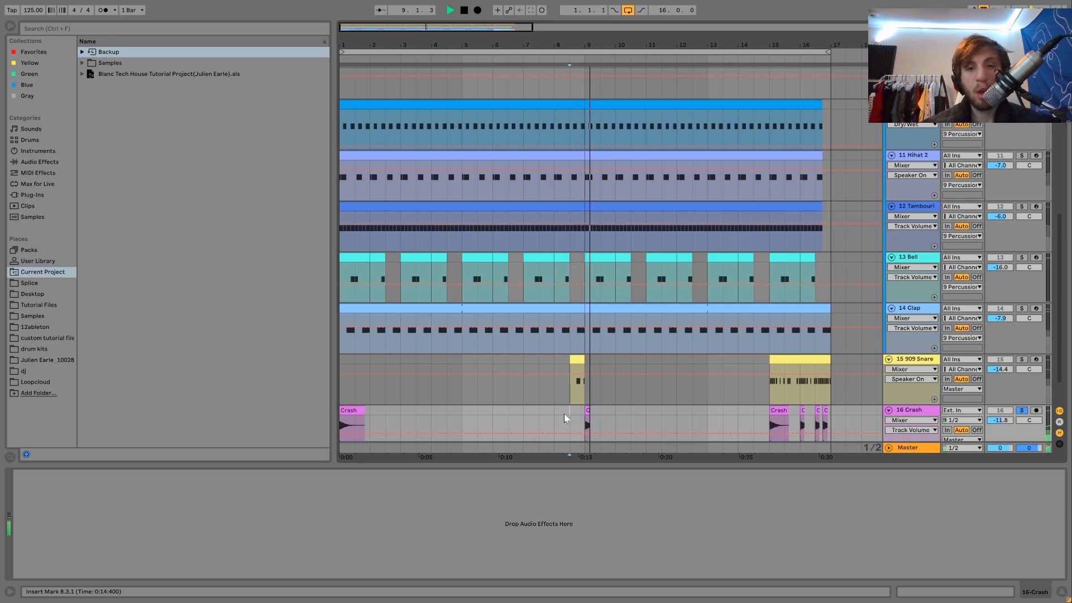
{"action": "left_click", "coordinate": [753, 413]}
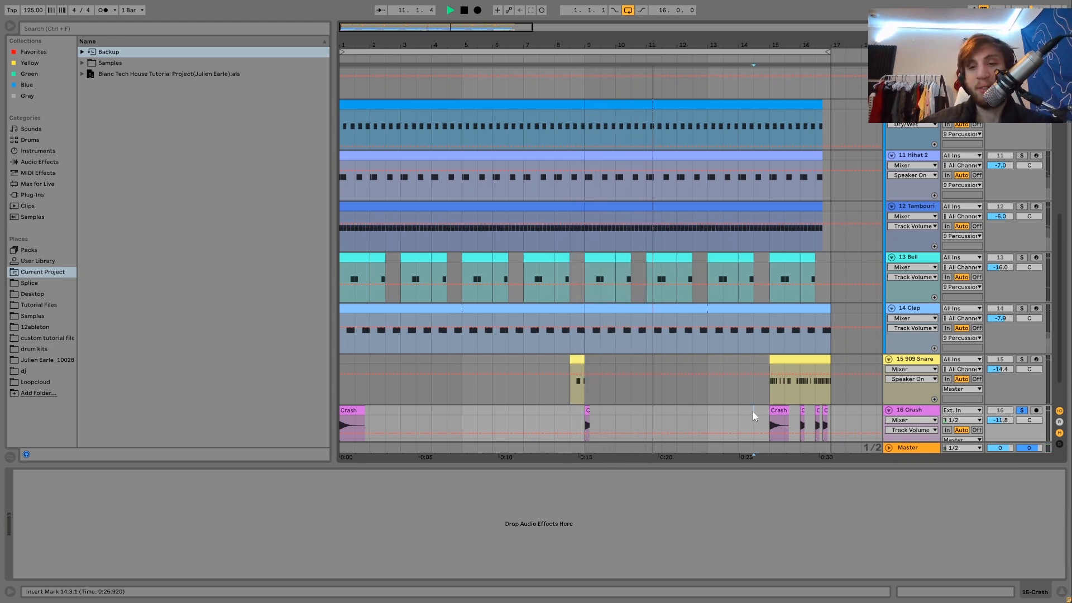
{"action": "key", "text": "space"}
{"action": "key", "text": "space"}
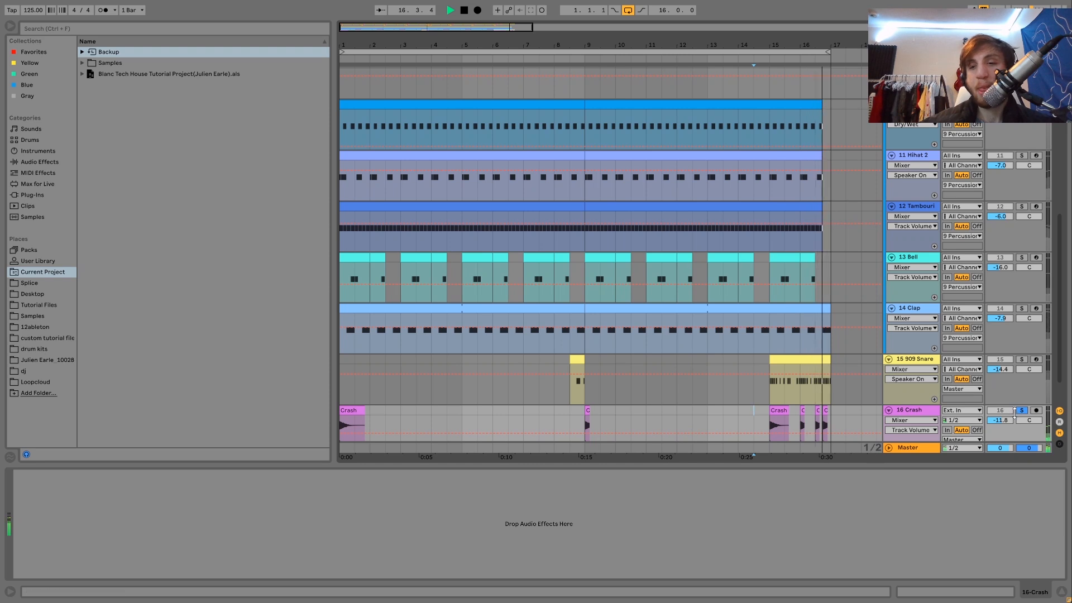
Clear the Crash solo and play the full mix from the Crash clip at bar 15
{"action": "left_click", "coordinate": [779, 412]}
{"action": "key", "text": "space"}
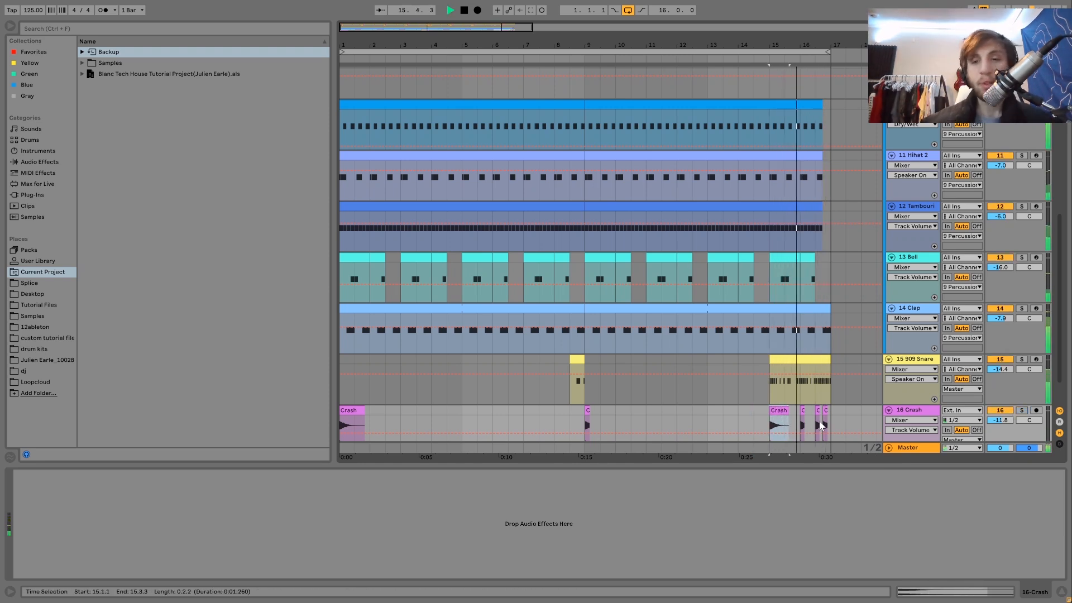
{"action": "key", "text": "space"}
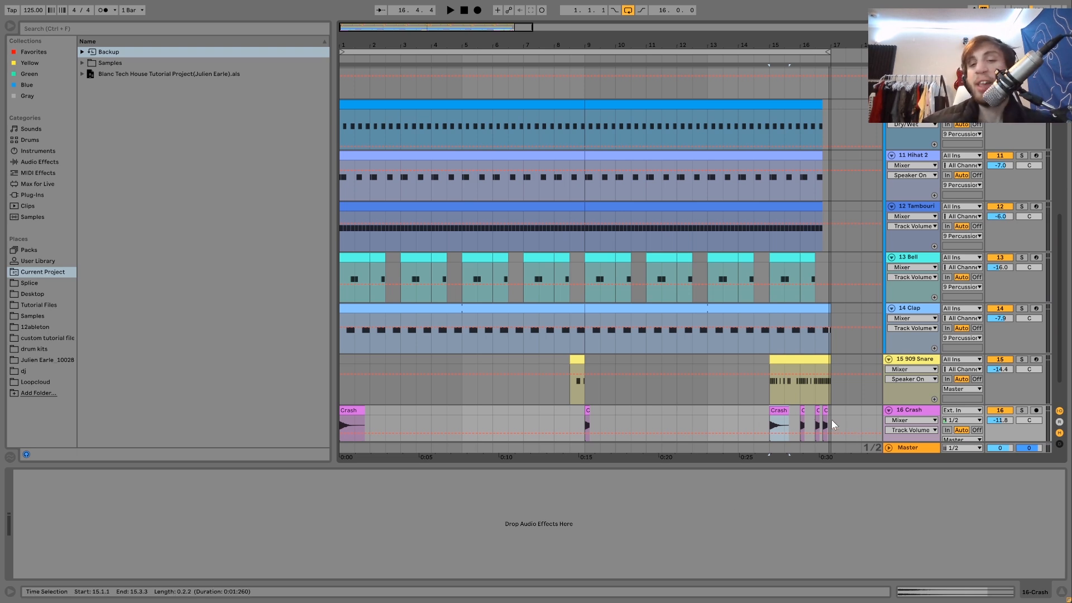
Play the full mix from the first Crash clip at bar 1 and look over the upper tracks
{"action": "scroll", "coordinate": [831, 419], "scroll_direction": "down", "scroll_amount": 2}
{"action": "left_click", "coordinate": [351, 368]}
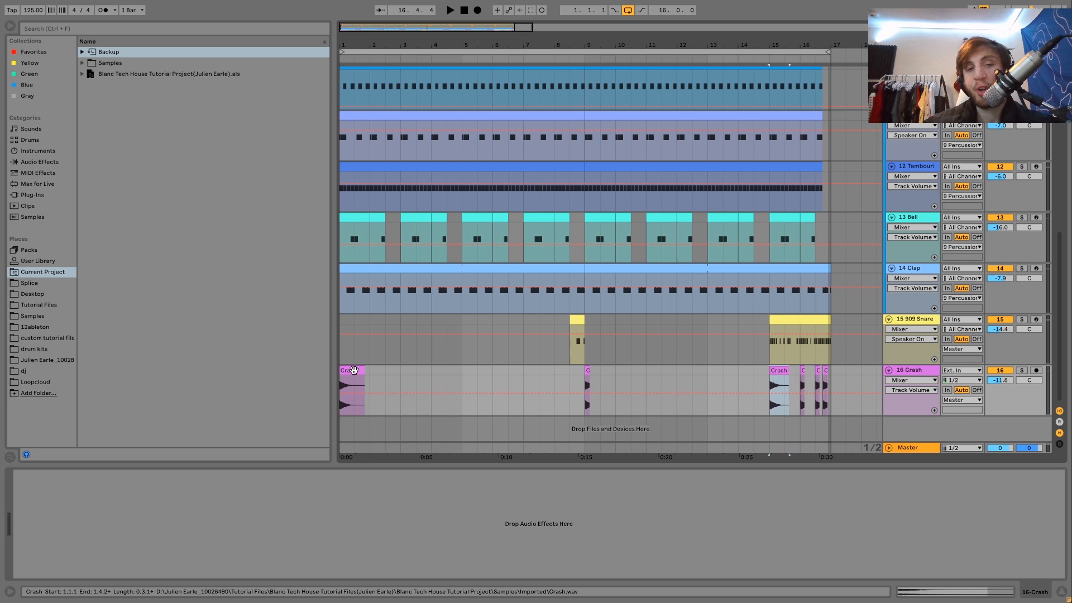
{"action": "key", "text": "space"}
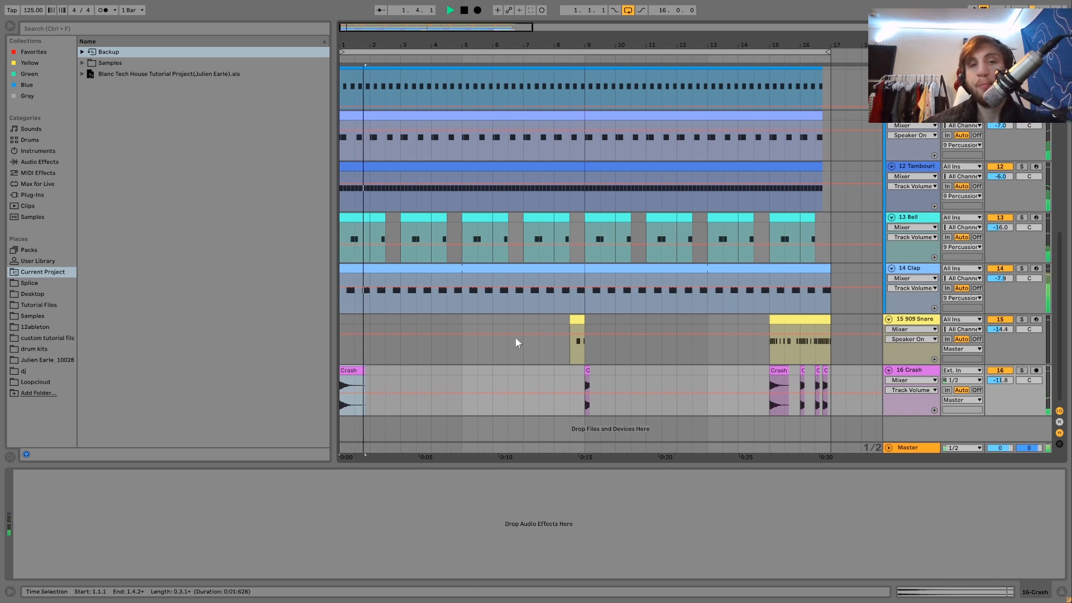
{"action": "scroll", "coordinate": [515, 341], "scroll_direction": "up", "scroll_amount": 15}
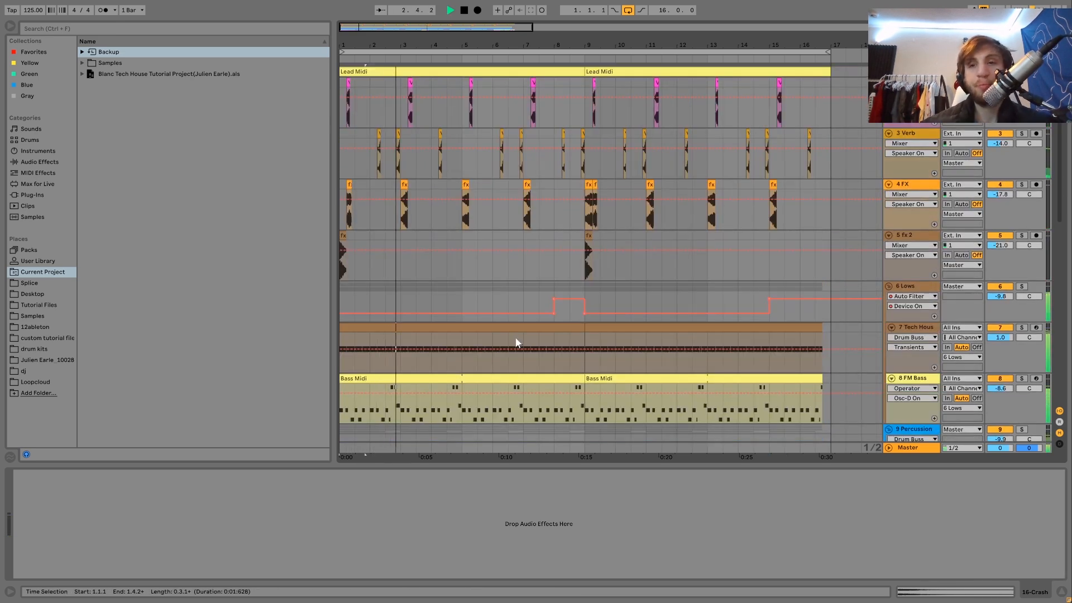